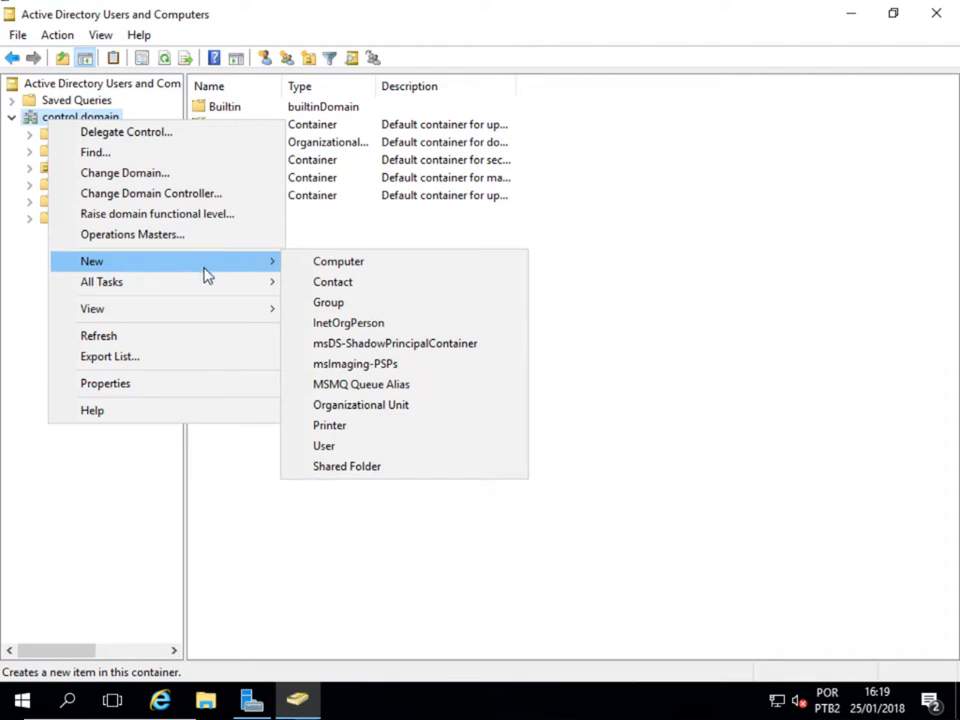
- Create a SQL Services organizational unit in control.domain and bring up its New > User option
{"action": "left_click", "coordinate": [330, 405]}
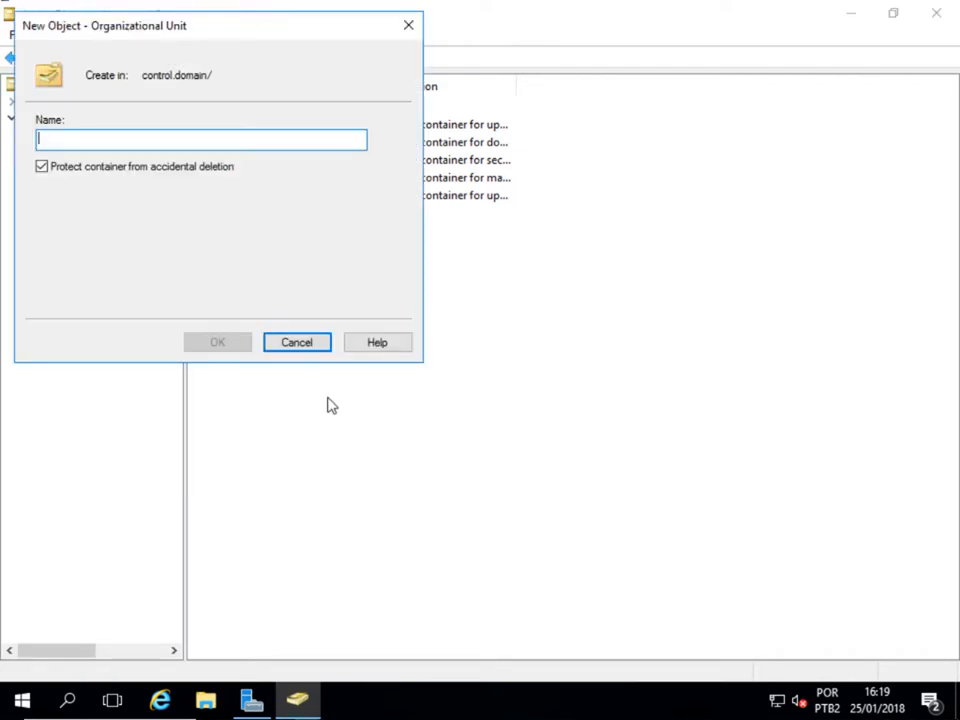
{"action": "type", "text": "SQL Services"}
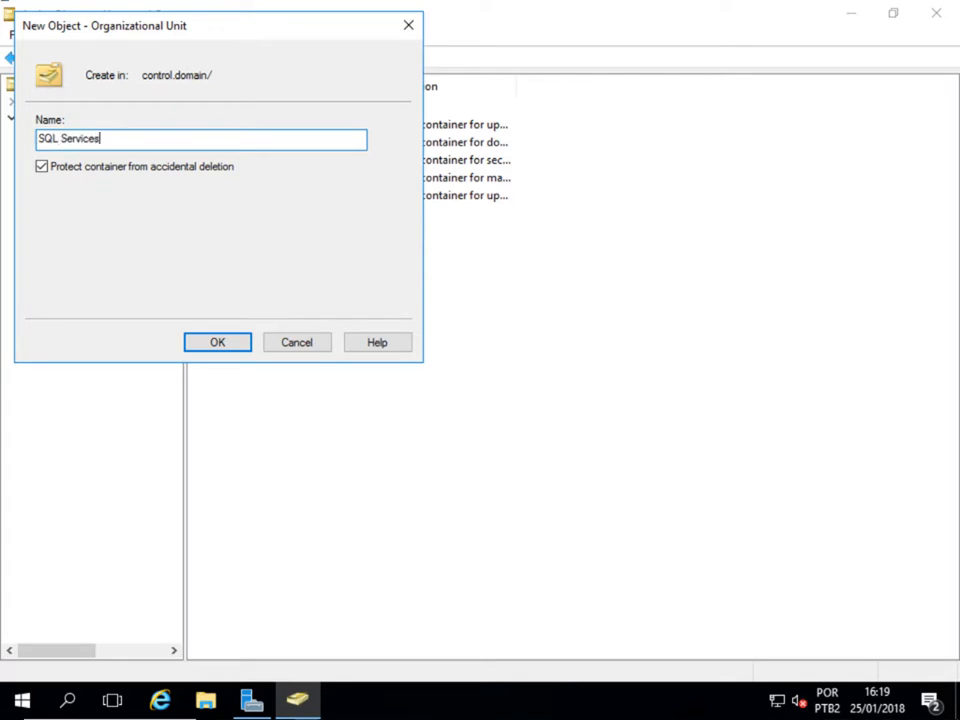
{"action": "key", "text": "Return"}
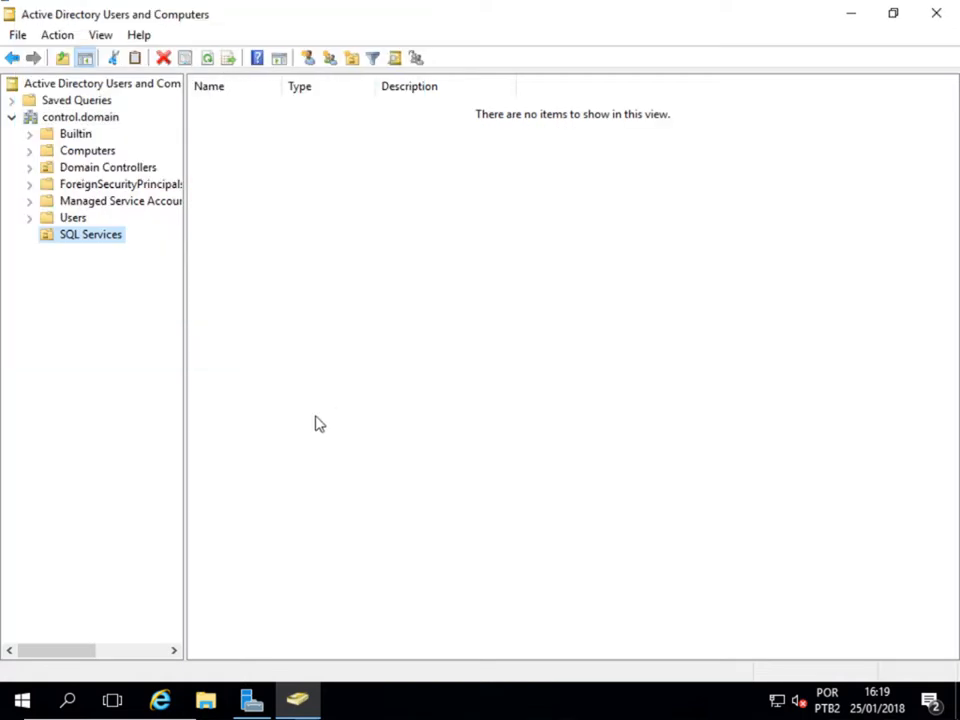
{"action": "right_click", "coordinate": [112, 238]}
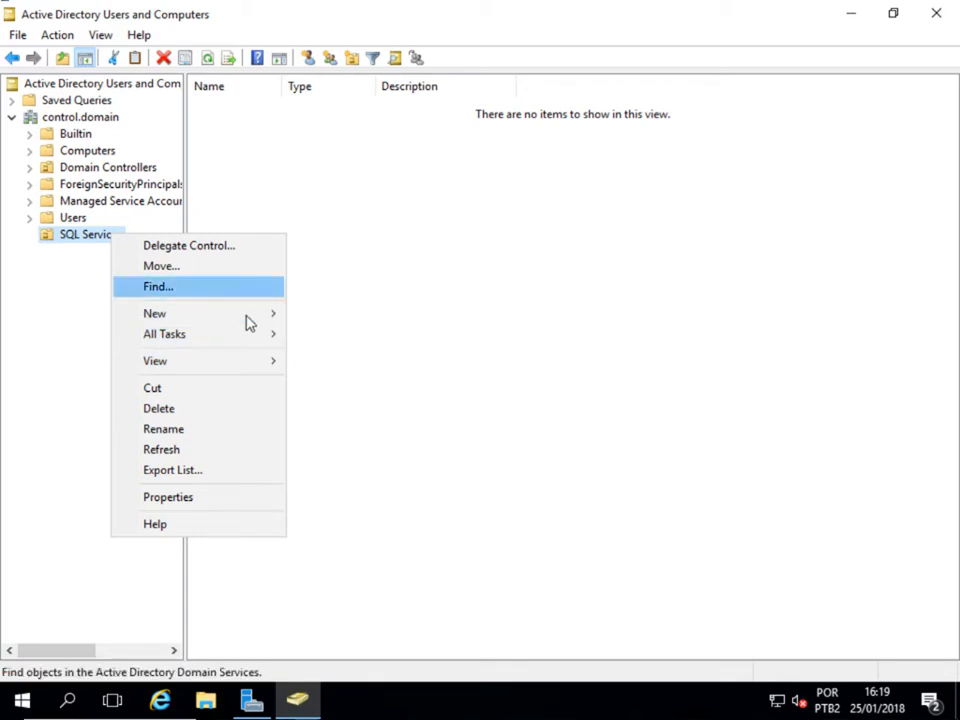
{"action": "mouse_move", "coordinate": [230, 318]}
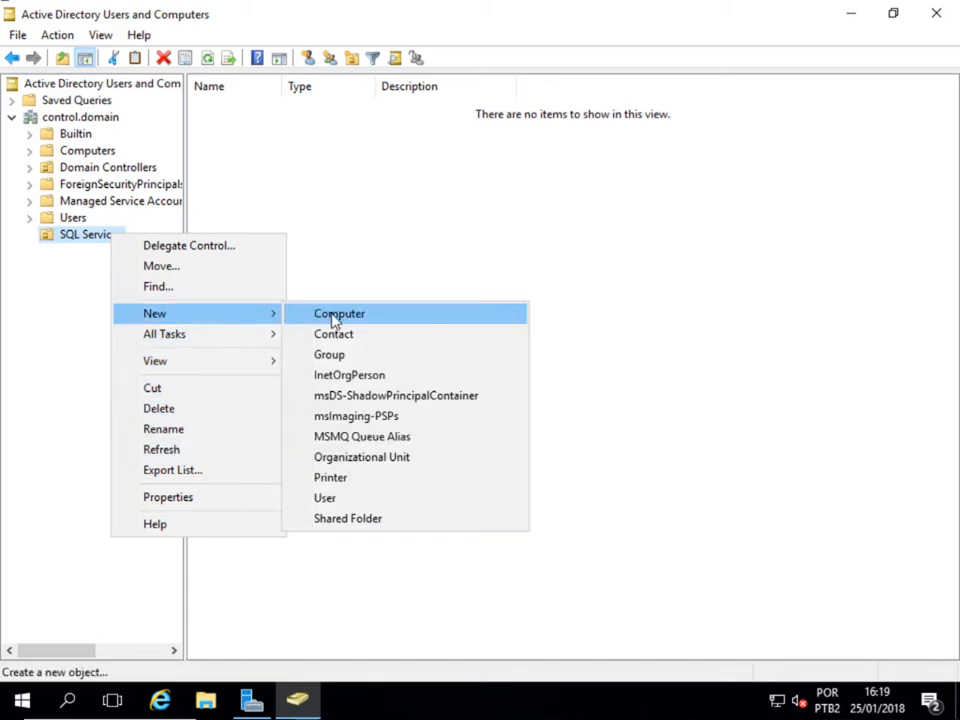
- Start a new user with first name SQL, last name Agent and logon name sqlsccmage
{"action": "left_click", "coordinate": [330, 498]}
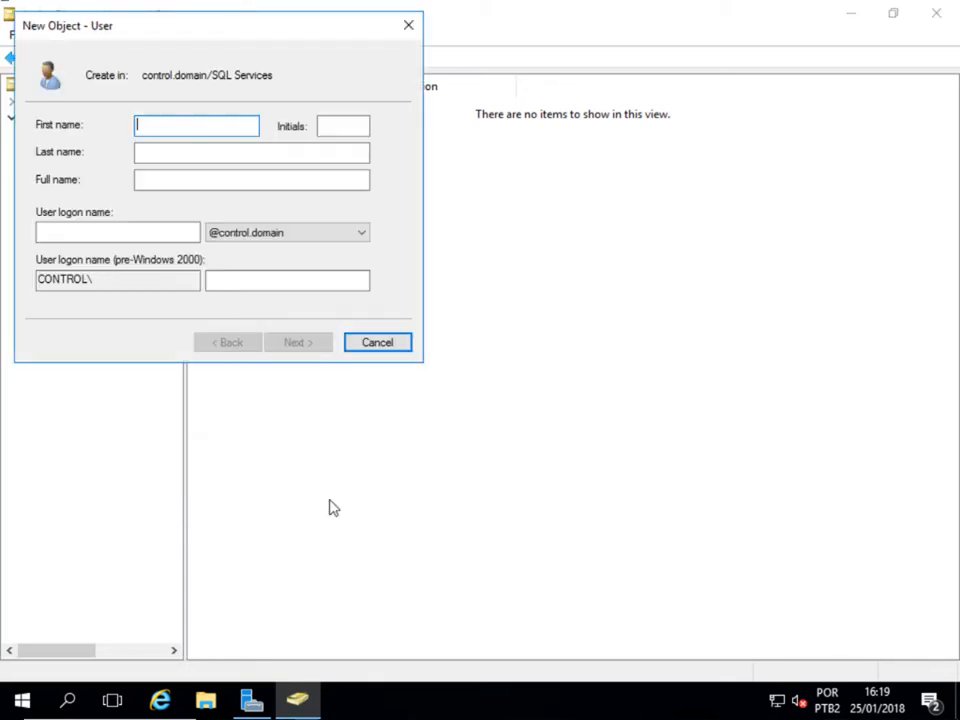
{"action": "type", "text": "SQL"}
{"action": "key", "text": "Tab"}
{"action": "key", "text": "Tab"}
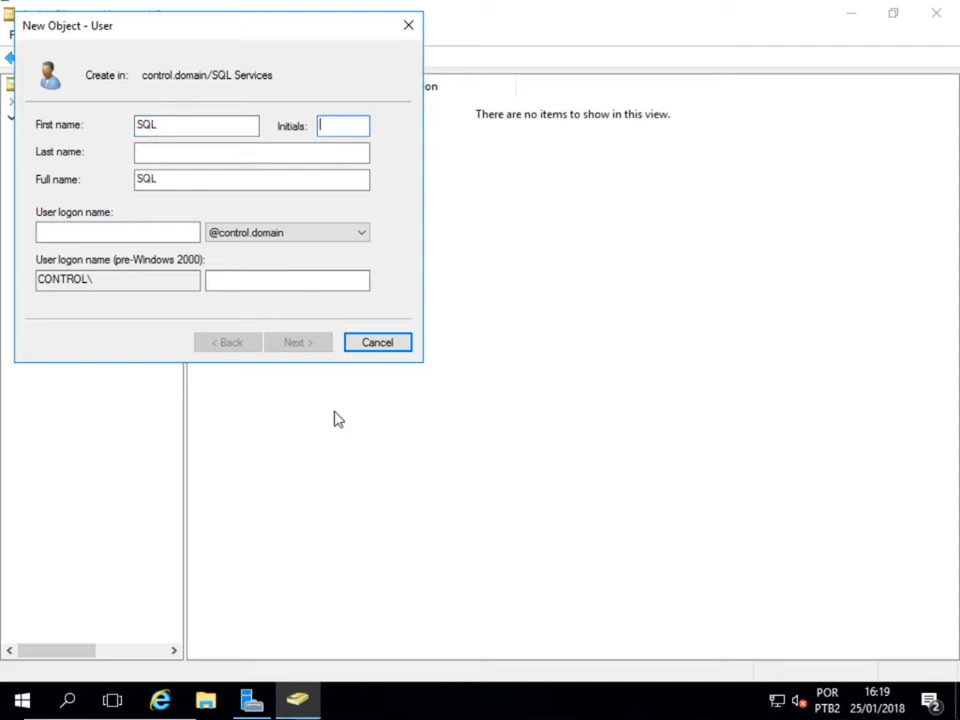
{"action": "type", "text": "Agent"}
{"action": "key", "text": "Tab"}
{"action": "key", "text": "Tab"}
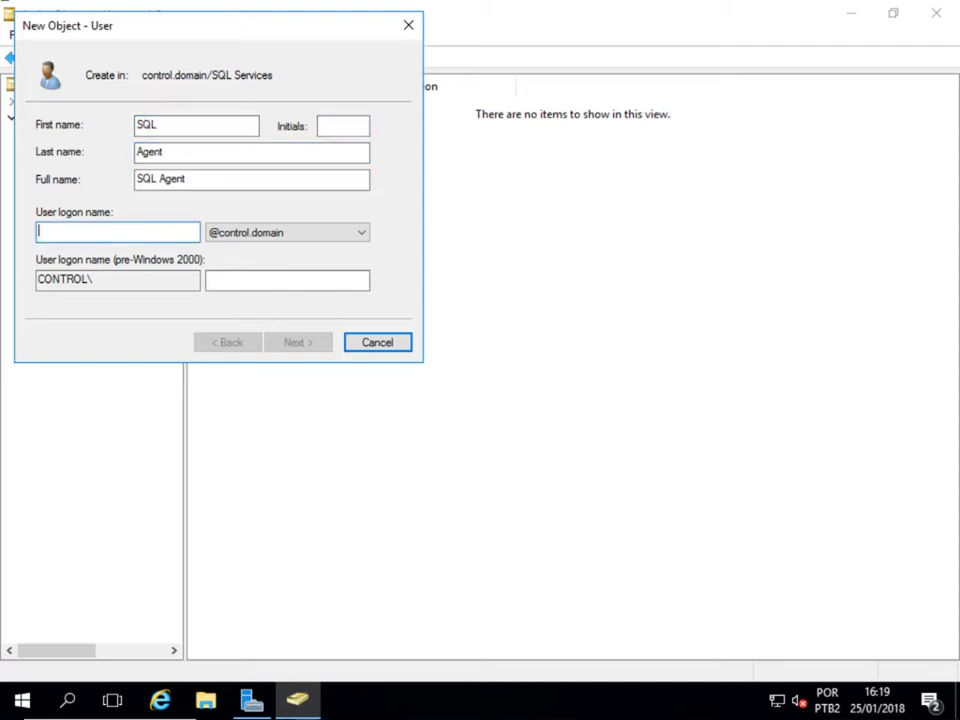
{"action": "type", "text": "sqlsccmagent"}
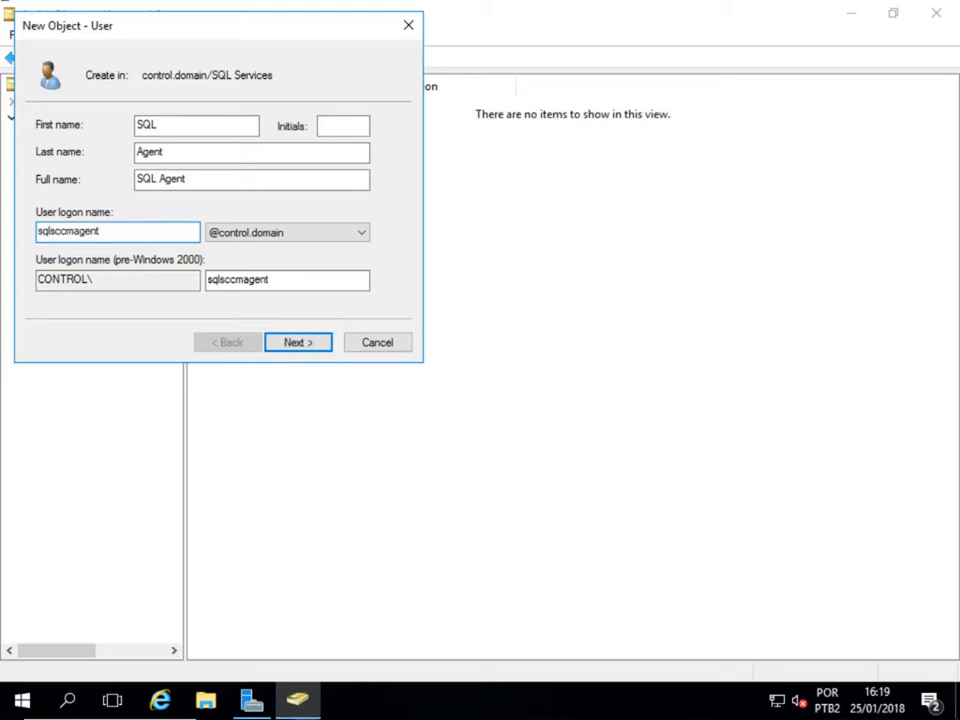
- Give SQL Agent a password that never expires and needs no change at logon, then finish
{"action": "left_click", "coordinate": [305, 346]}
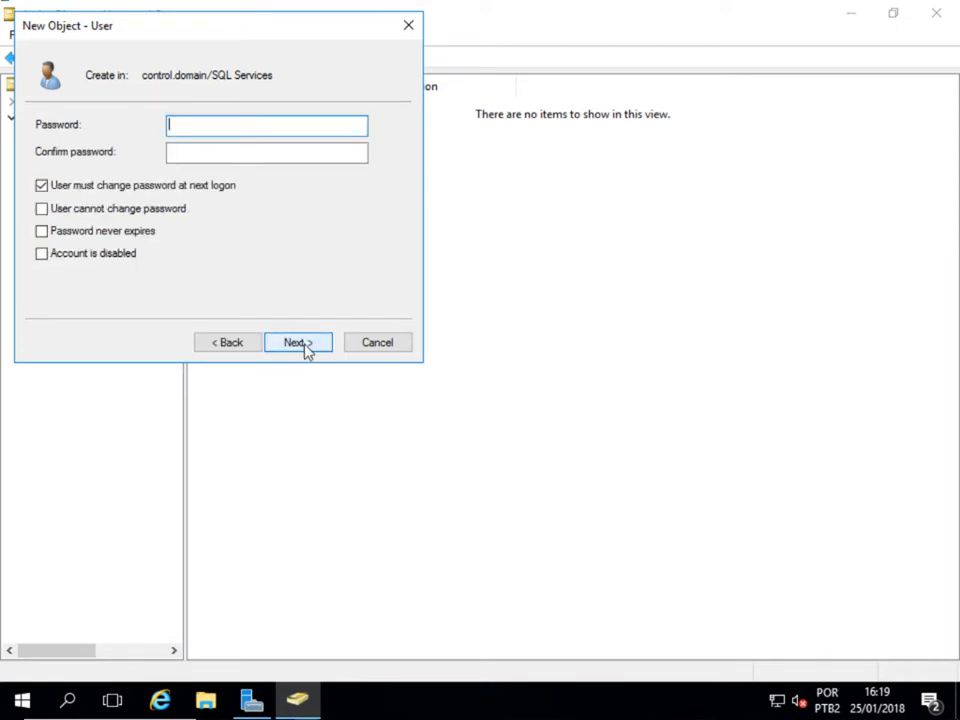
{"action": "left_click", "coordinate": [41, 185]}
{"action": "left_click", "coordinate": [41, 231]}
{"action": "left_click", "coordinate": [185, 126]}
{"action": "type", "text": "P••••"}
{"action": "key", "text": "Tab"}
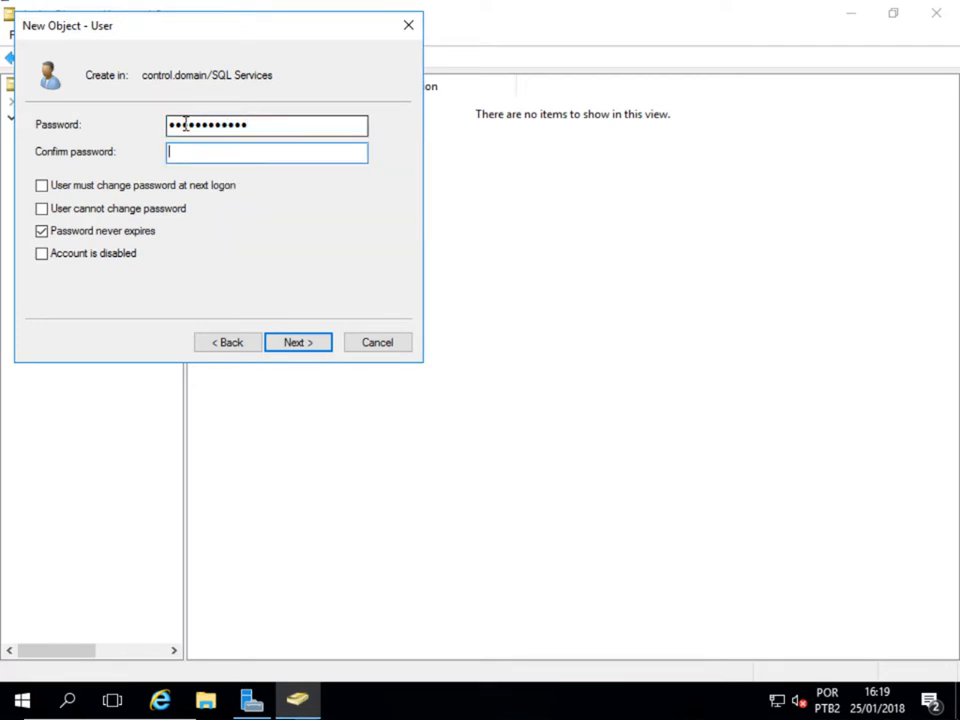
{"action": "type", "text": "P•••••••••"}
{"action": "key", "text": "Caps_Lock"}
{"action": "type", "text": "••"}
{"action": "left_click", "coordinate": [281, 343]}
{"action": "left_click", "coordinate": [280, 343]}
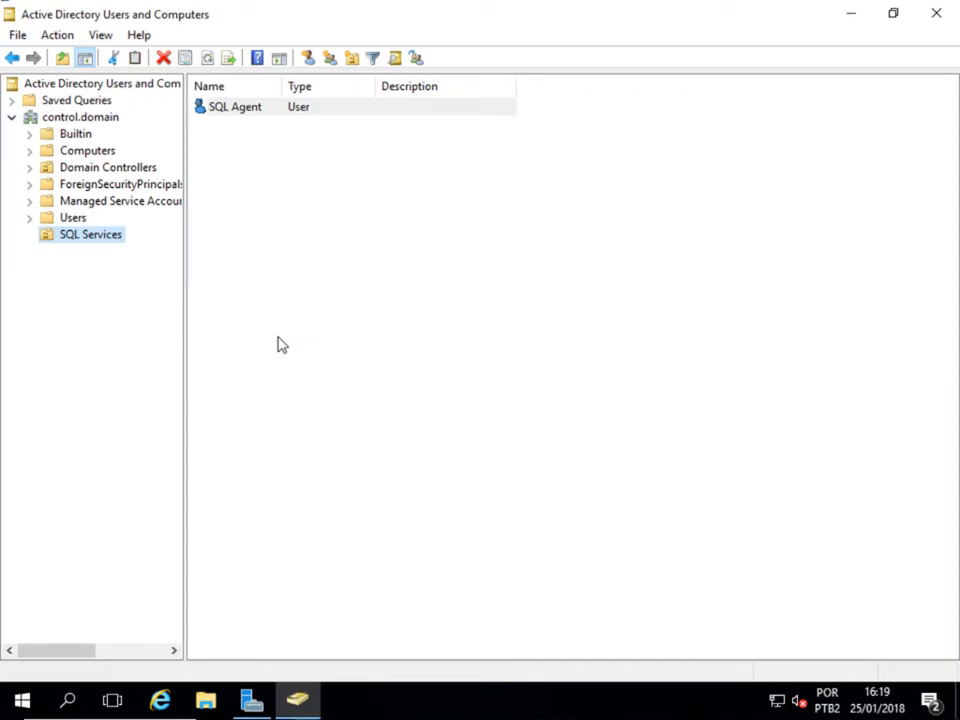
- Start a new SQL Services user with first name SQL, last name Service and logon name sqlscc
{"action": "right_click", "coordinate": [97, 235]}
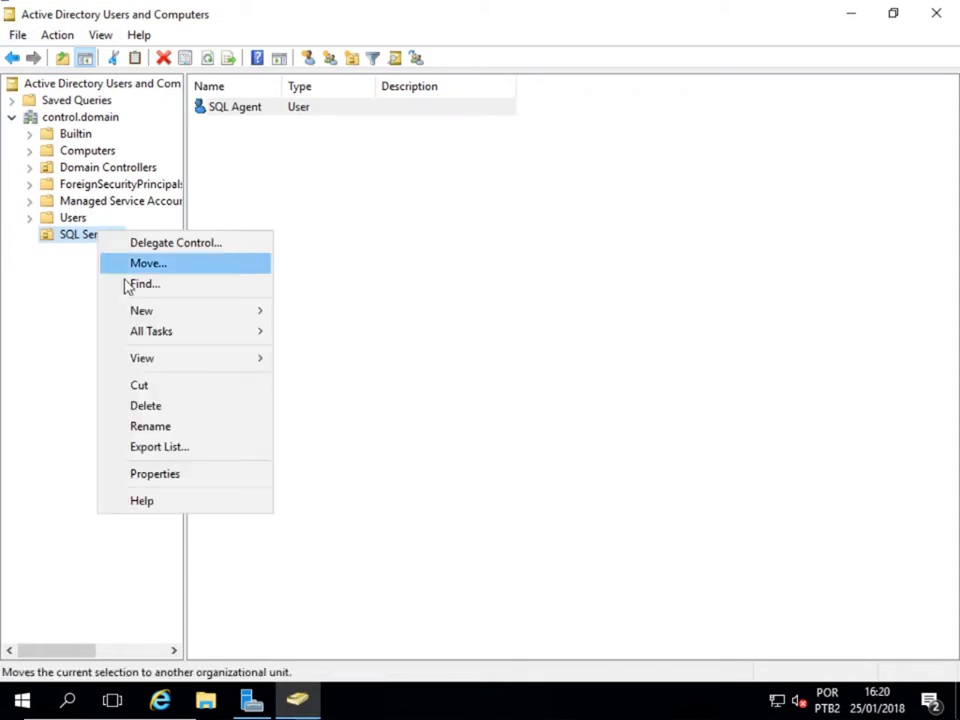
{"action": "mouse_move", "coordinate": [171, 312]}
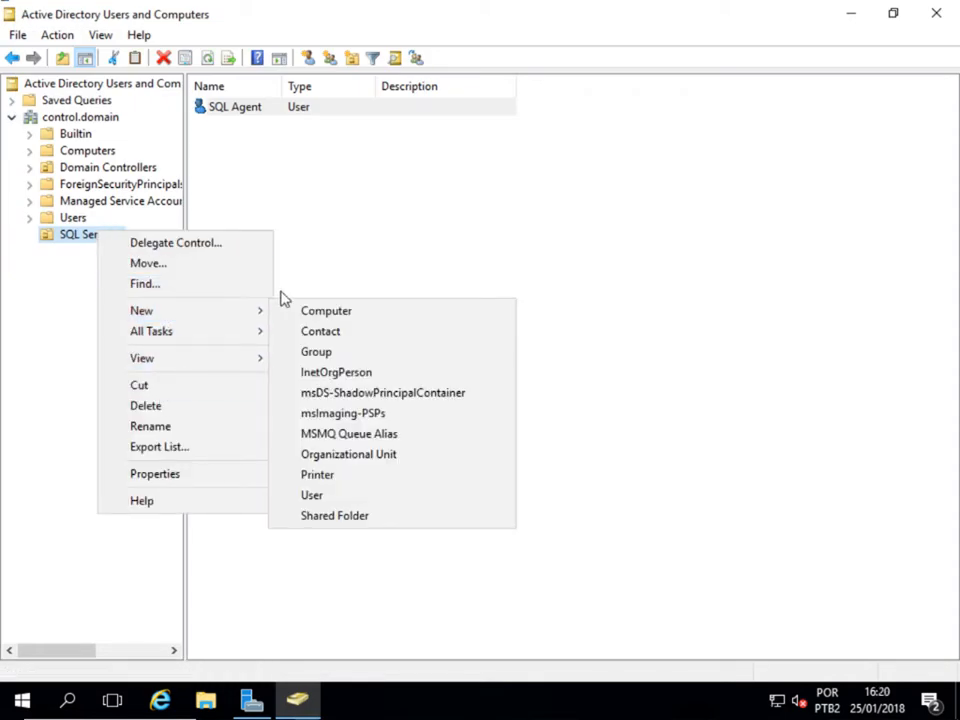
{"action": "left_click", "coordinate": [312, 496]}
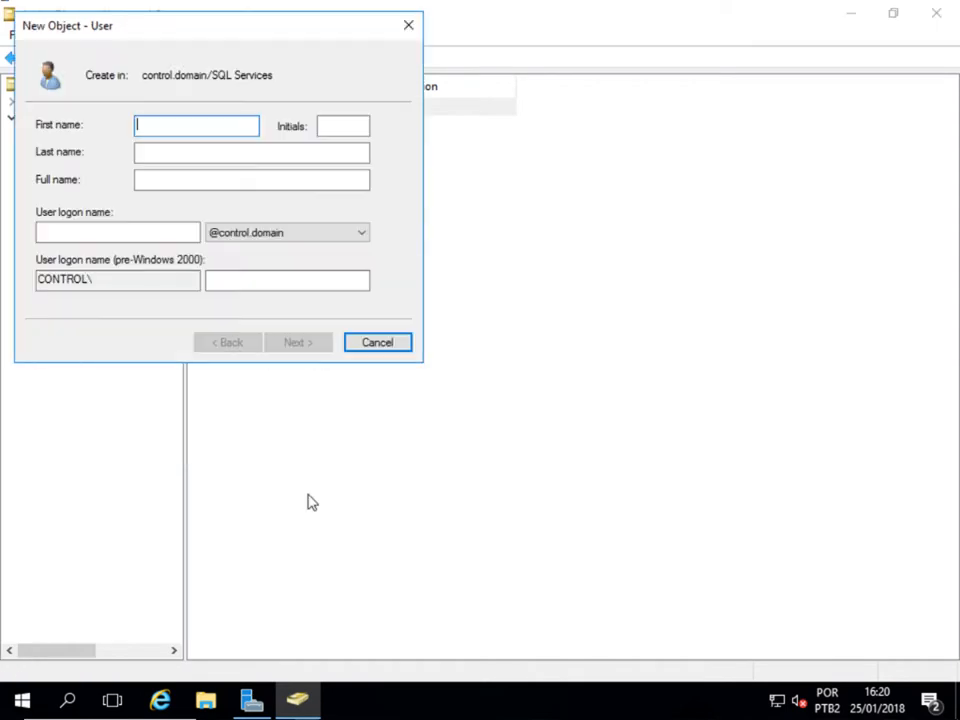
{"action": "type", "text": "SQL"}
{"action": "key", "text": "Tab"}
{"action": "key", "text": "Tab"}
{"action": "type", "text": "S"}
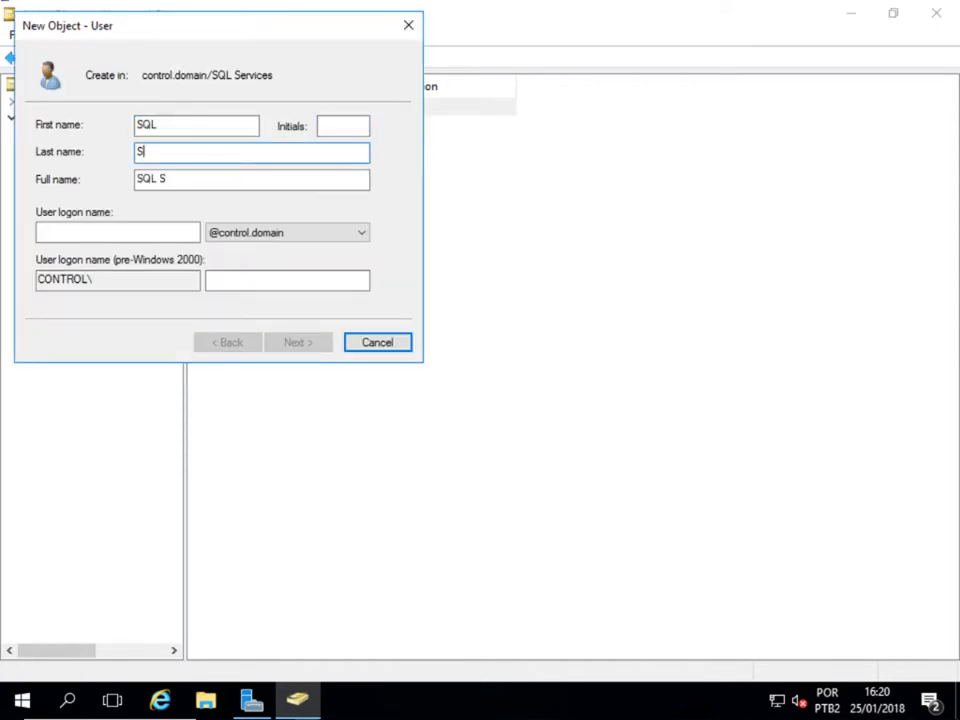
{"action": "type", "text": "ervice"}
{"action": "key", "text": "Tab"}
{"action": "key", "text": "Tab"}
{"action": "type", "text": "sqlsccmsvc"}
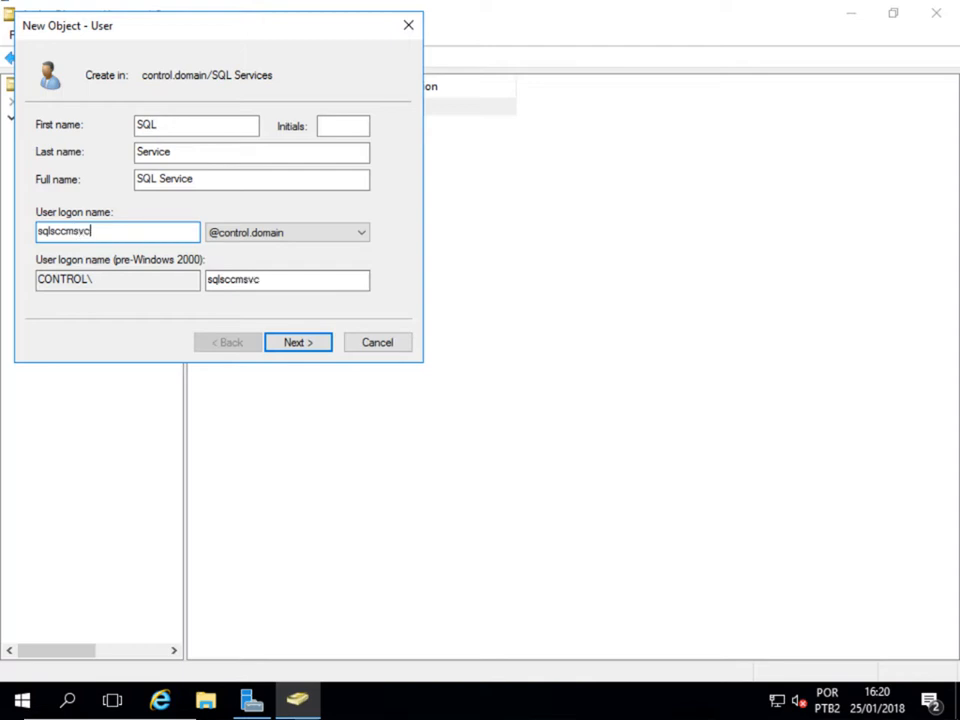
- Set and confirm SQL Service's password as never expiring with no change at logon, and finish
{"action": "left_click", "coordinate": [284, 342]}
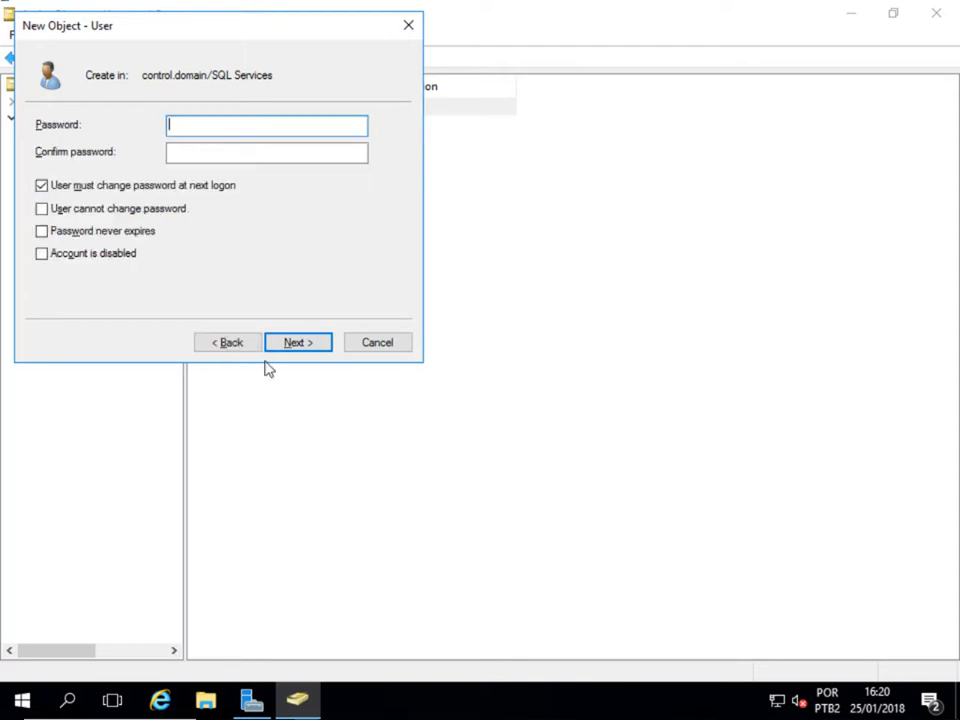
{"action": "key", "text": "Tab"}
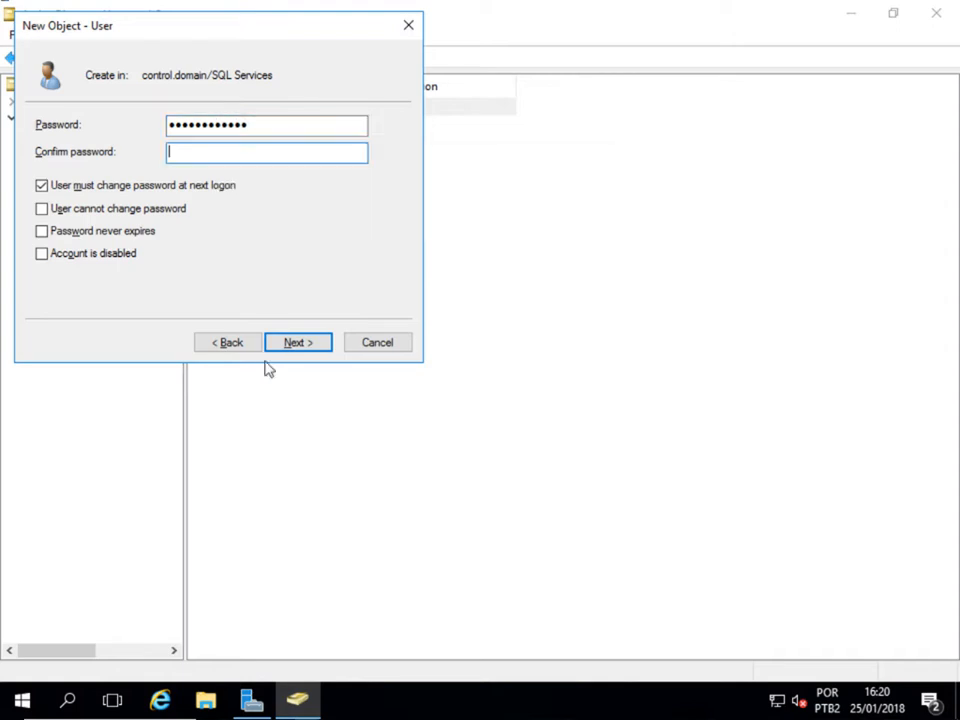
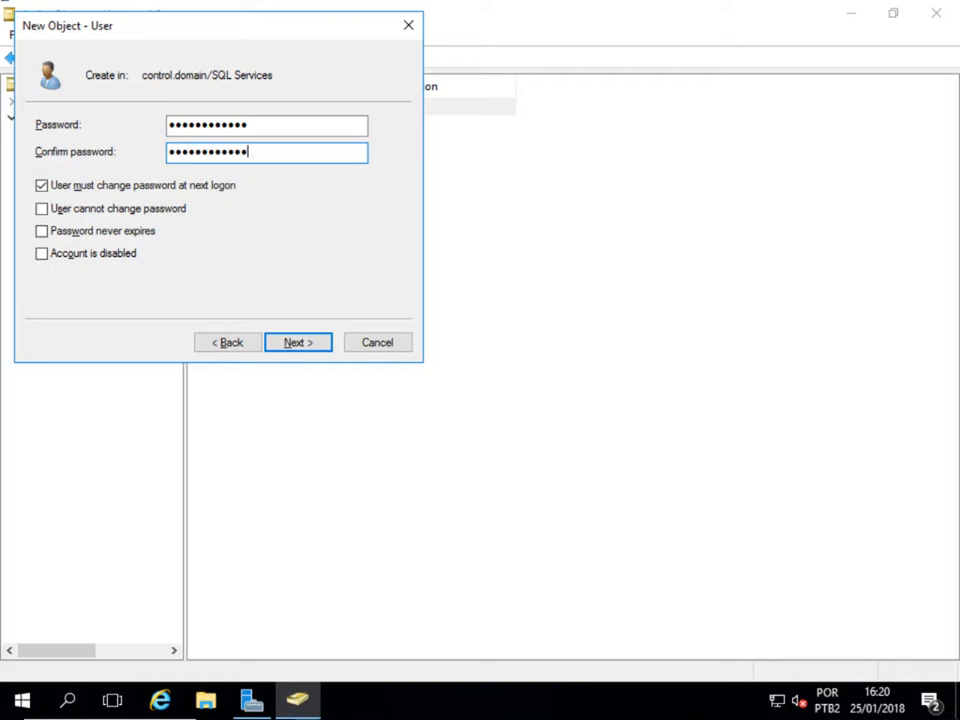
{"action": "left_click", "coordinate": [44, 185]}
{"action": "left_click", "coordinate": [43, 231]}
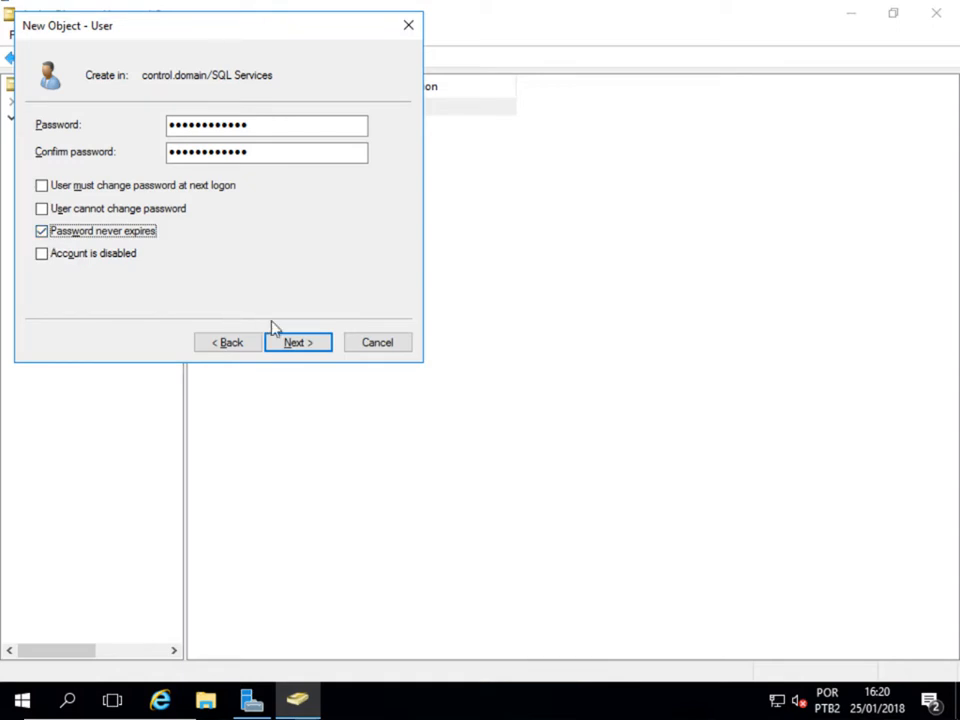
{"action": "left_click", "coordinate": [290, 343]}
{"action": "left_click", "coordinate": [287, 342]}
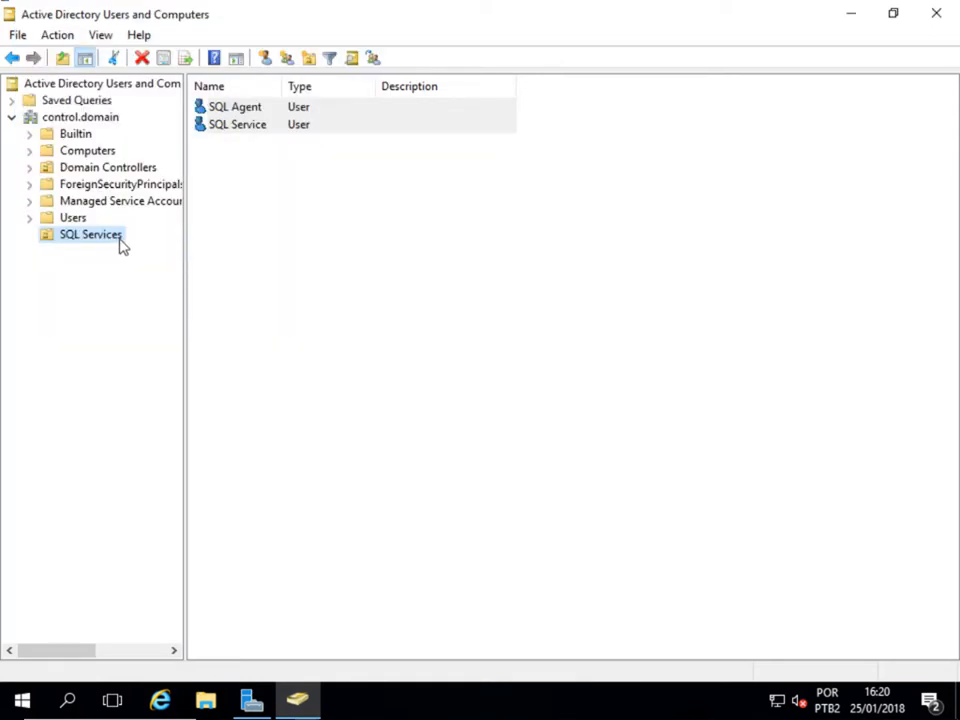
{"action": "right_click", "coordinate": [121, 244]}
- Start a new SQL Reporting Services user with logon name sqlsccmrep
{"action": "mouse_move", "coordinate": [218, 322]}
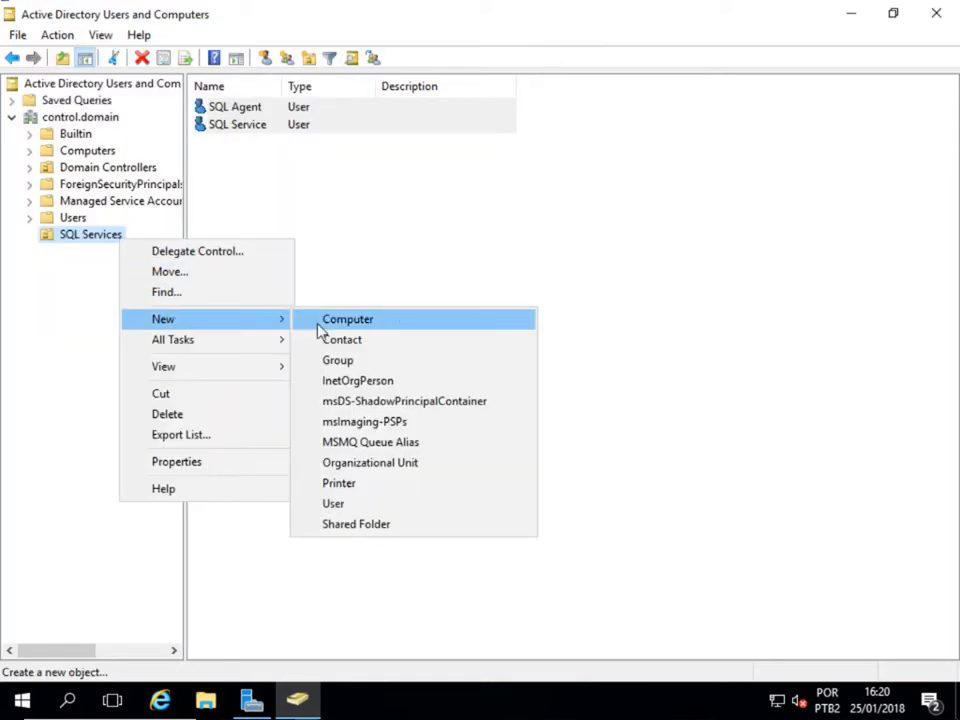
{"action": "left_click", "coordinate": [330, 503]}
{"action": "type", "text": "SQL"}
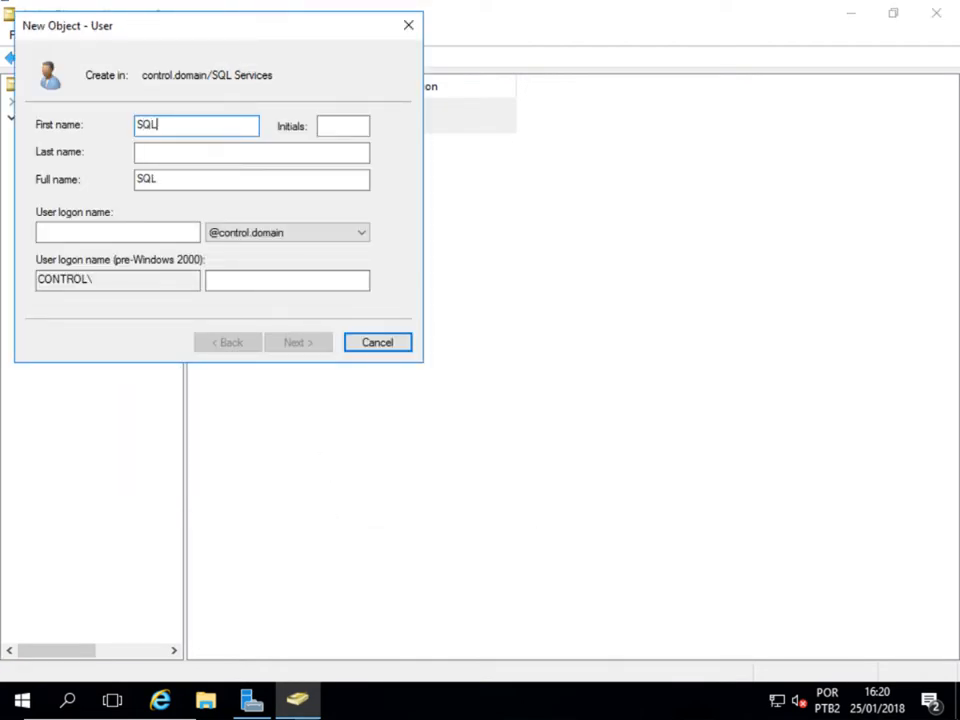
{"action": "key", "text": "Tab"}
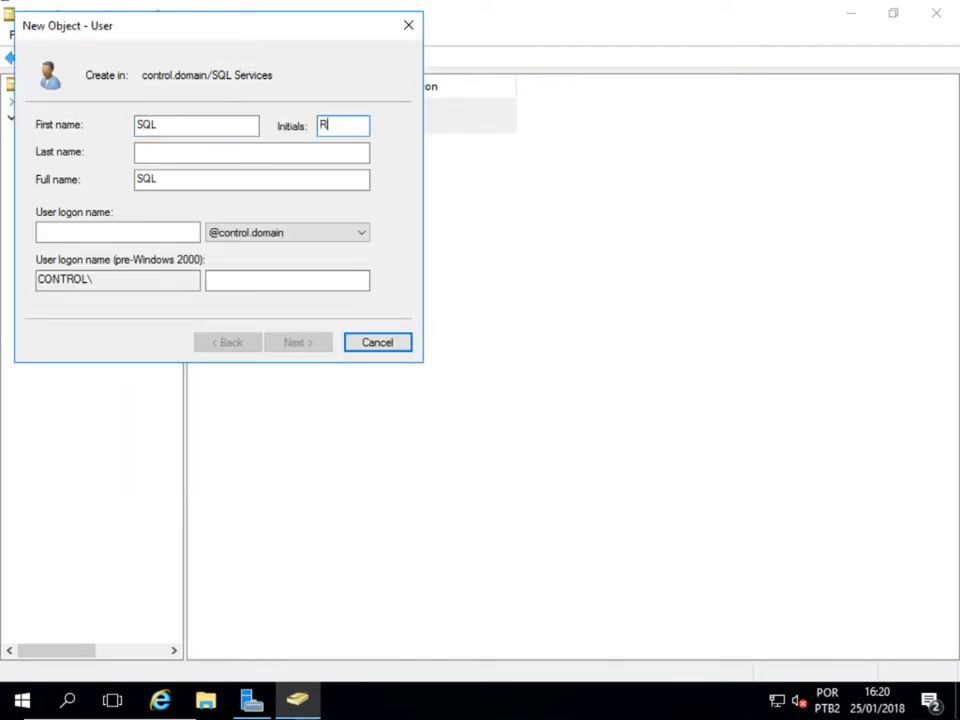
{"action": "key", "text": "Tab"}
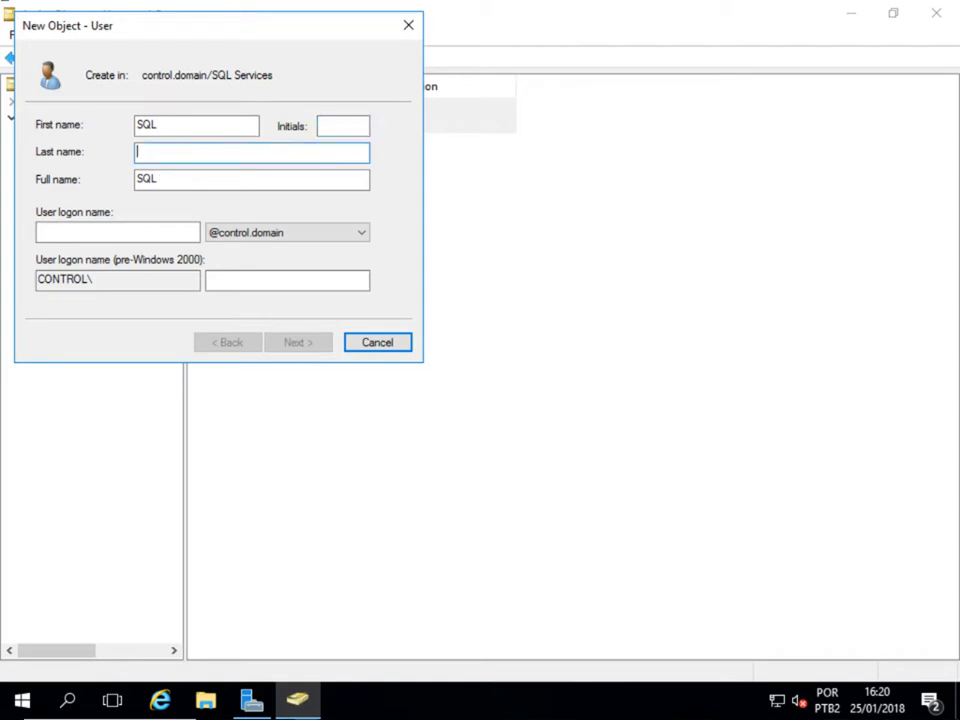
{"action": "type", "text": "Reporting S"}
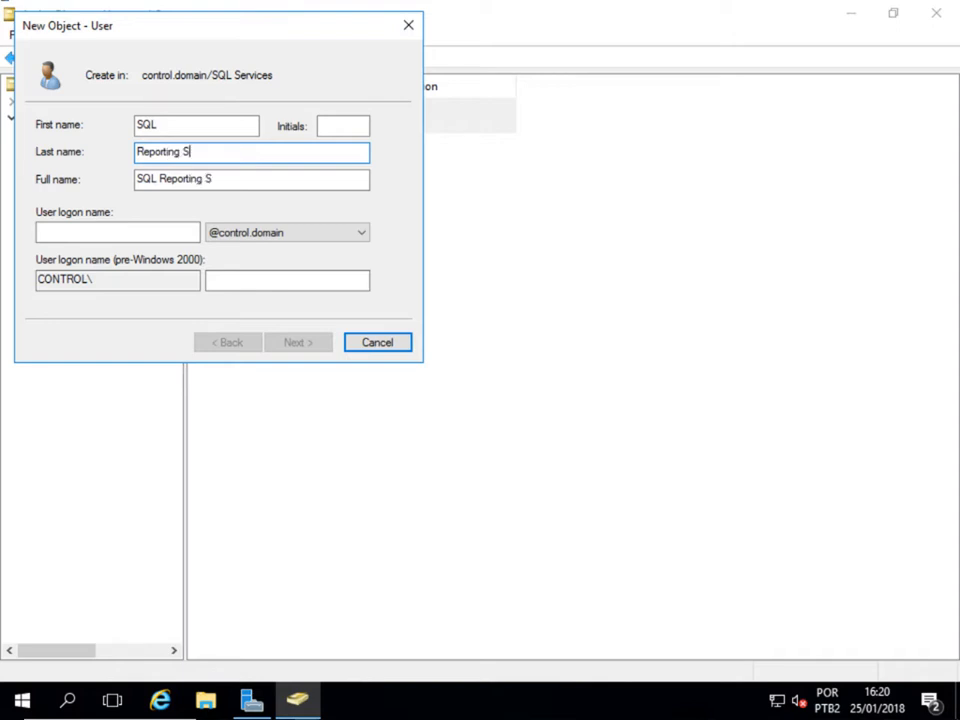
{"action": "key", "text": "Tab"}
{"action": "key", "text": "Tab"}
{"action": "type", "text": "s"}
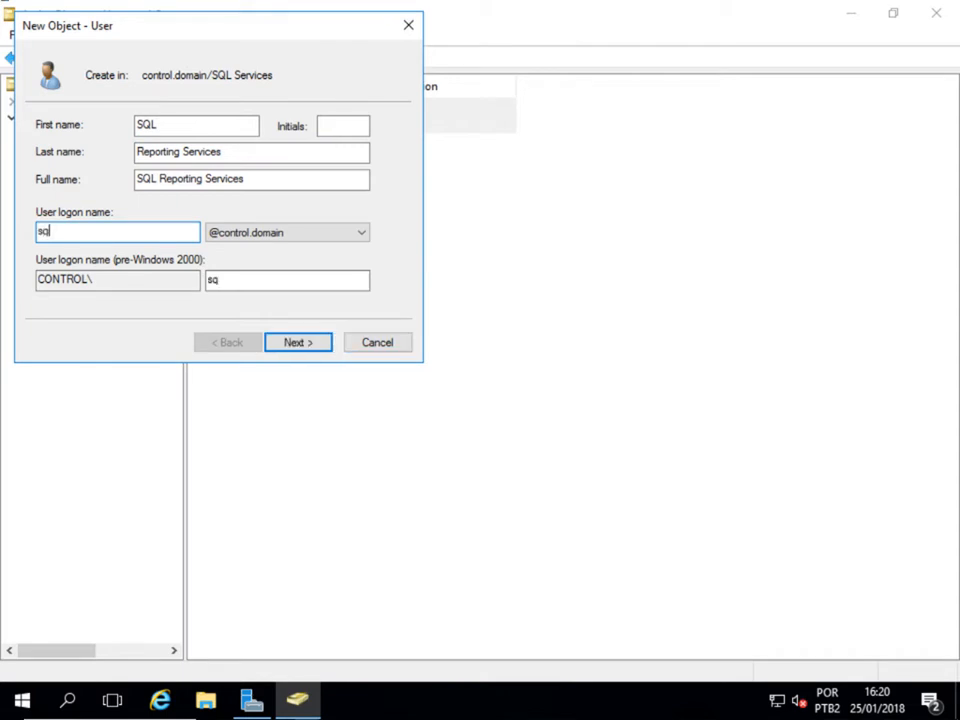
{"action": "type", "text": "qlsccmrep"}
- Set and confirm its password as never expiring with no change at next logon, and finish
{"action": "key", "text": "Return"}
{"action": "type", "text": "••"}
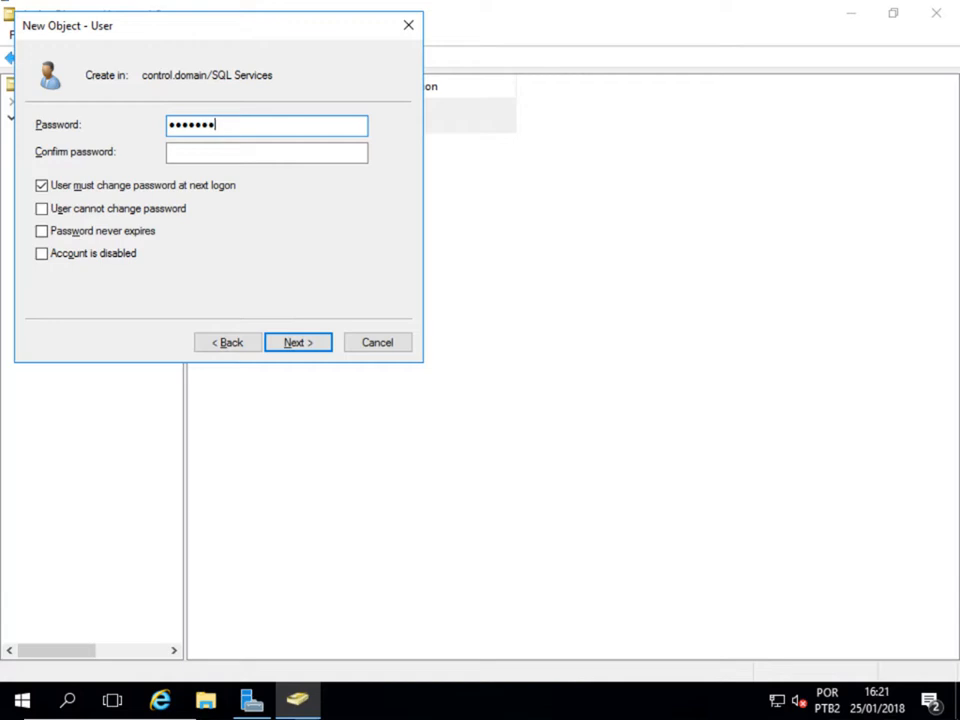
{"action": "type", "text": "•••••••••"}
{"action": "key", "text": "Tab"}
{"action": "key", "text": "Caps_Lock"}
{"action": "key", "text": "Caps_Lock"}
{"action": "type", "text": "•••"}
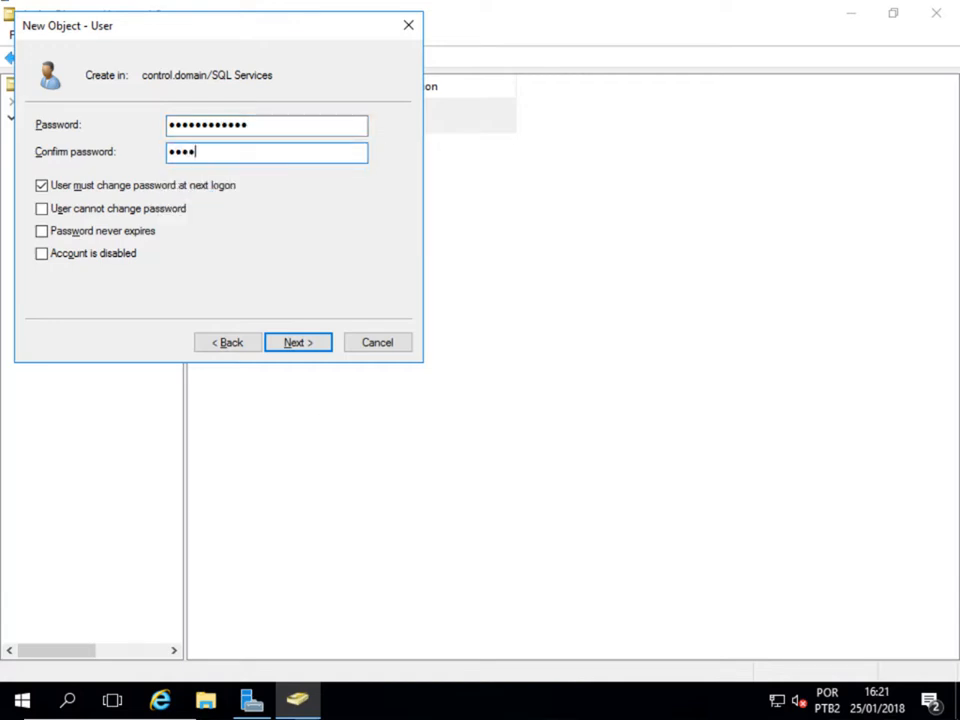
{"action": "type", "text": "•••••••••"}
{"action": "key", "text": "Tab"}
{"action": "key", "text": "space"}
{"action": "key", "text": "Tab"}
{"action": "key", "text": "Tab"}
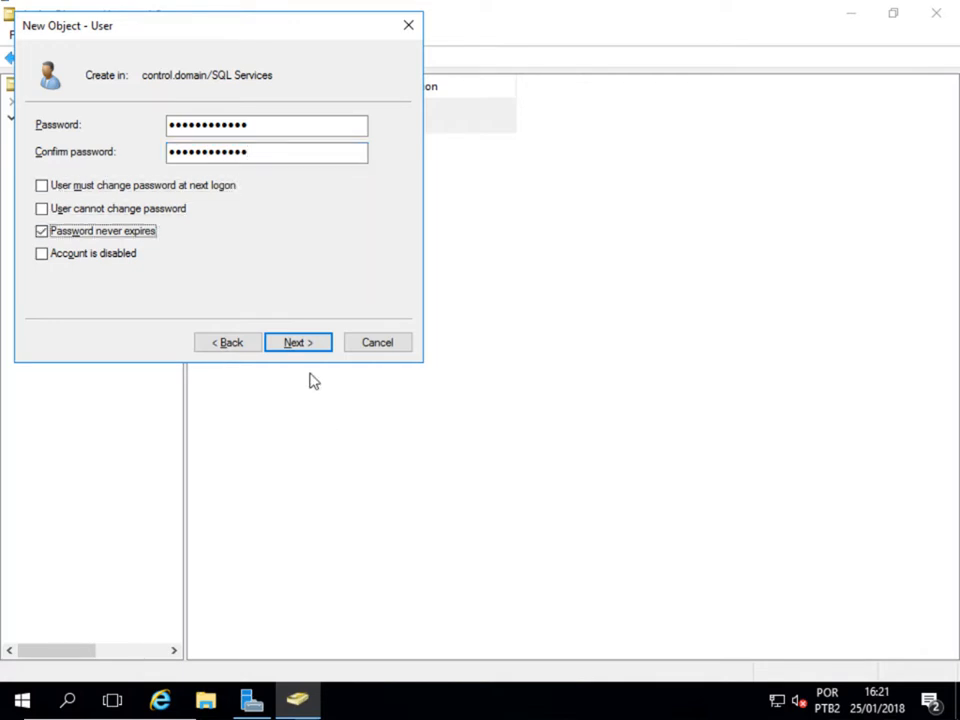
{"action": "left_click", "coordinate": [311, 346]}
{"action": "left_click", "coordinate": [312, 347]}
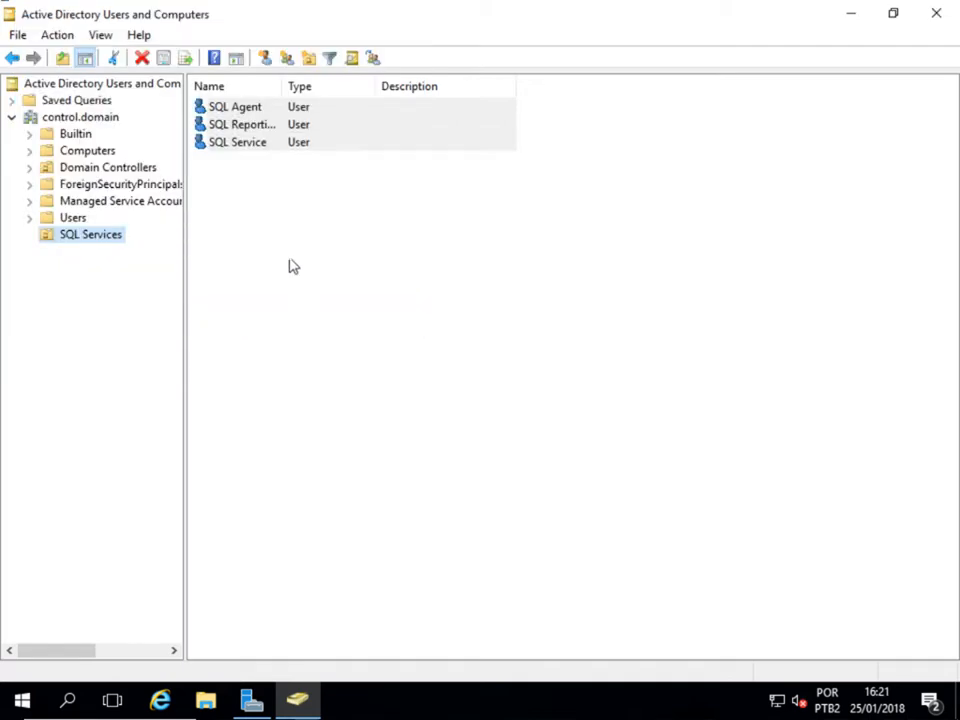
{"action": "left_click", "coordinate": [263, 112]}
- Add SQL Agent to the Domain Admins group
{"action": "right_click", "coordinate": [265, 119]}
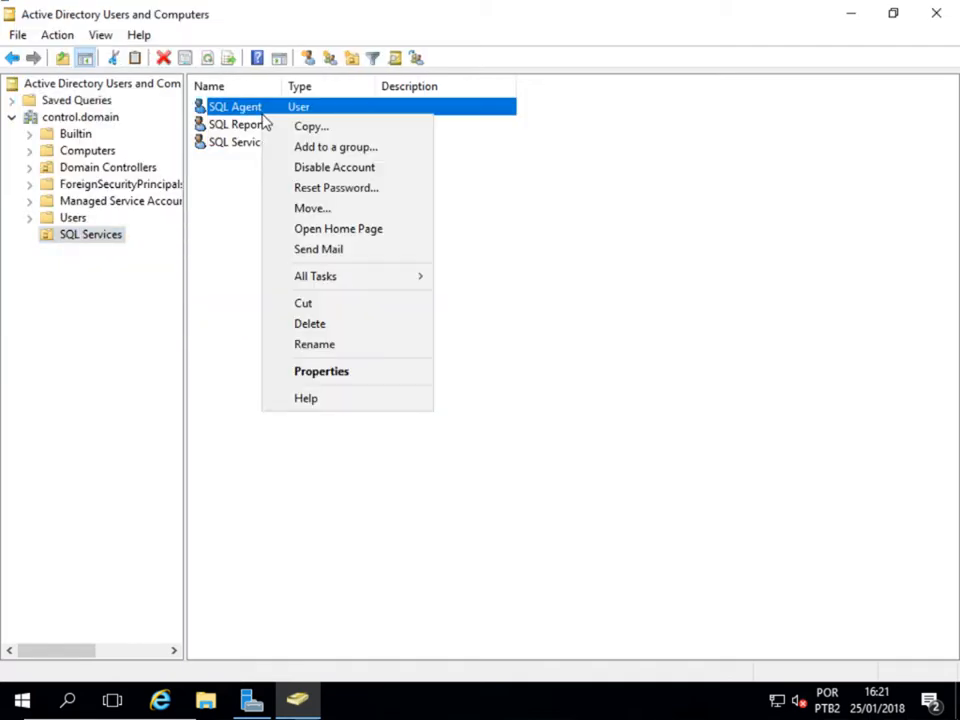
{"action": "left_click", "coordinate": [315, 371]}
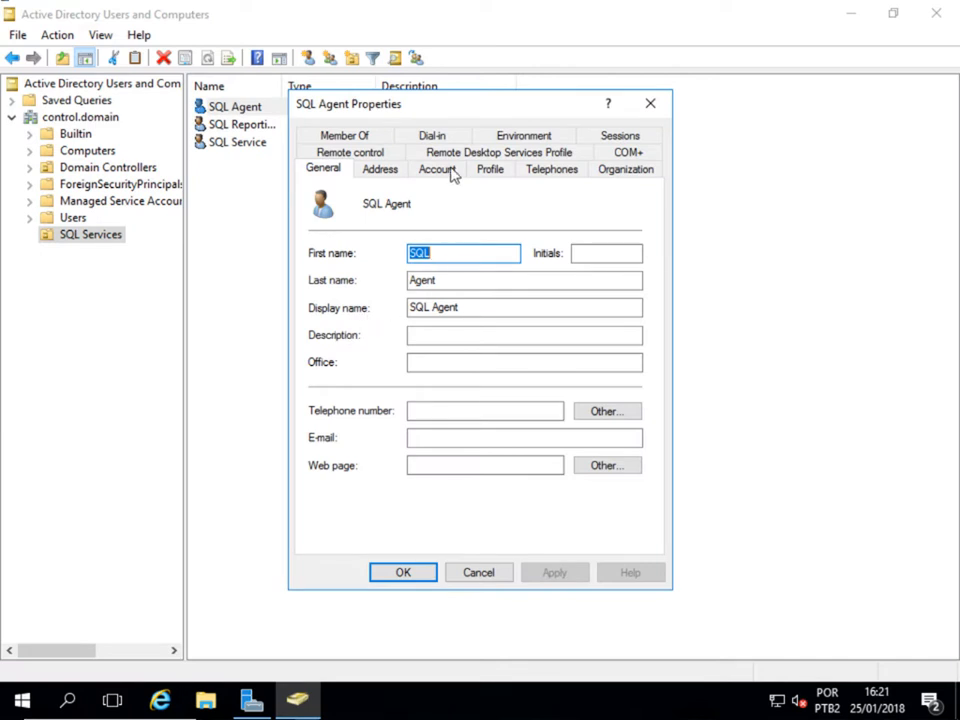
{"action": "left_click", "coordinate": [370, 137]}
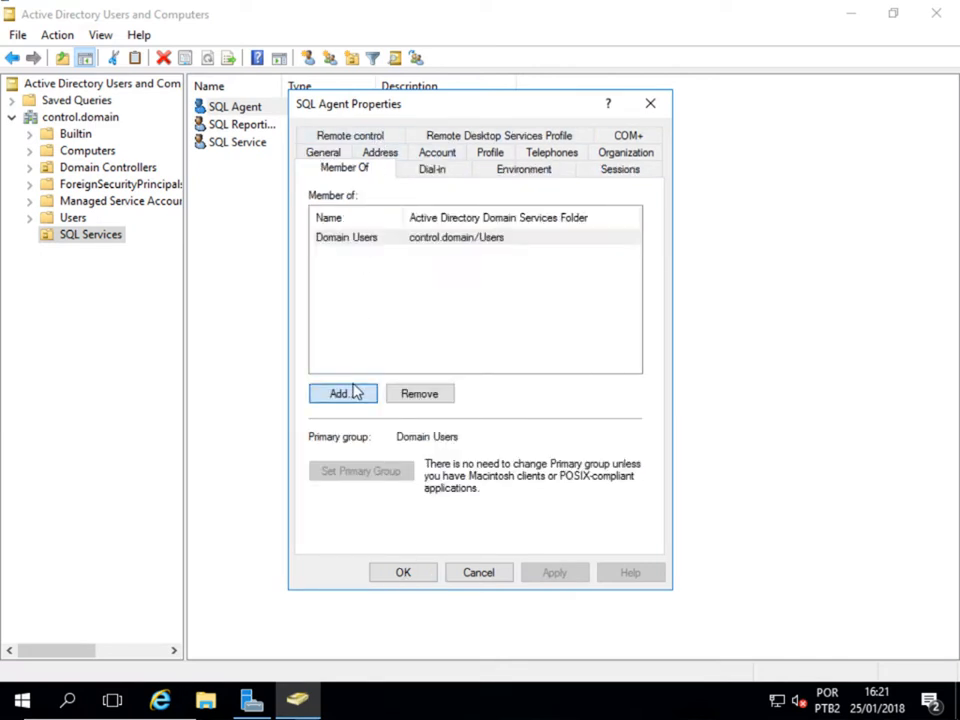
{"action": "left_click", "coordinate": [355, 393]}
{"action": "type", "text": "dom"}
{"action": "left_click", "coordinate": [640, 273]}
{"action": "double_click", "coordinate": [403, 284]}
{"action": "left_click", "coordinate": [590, 333]}
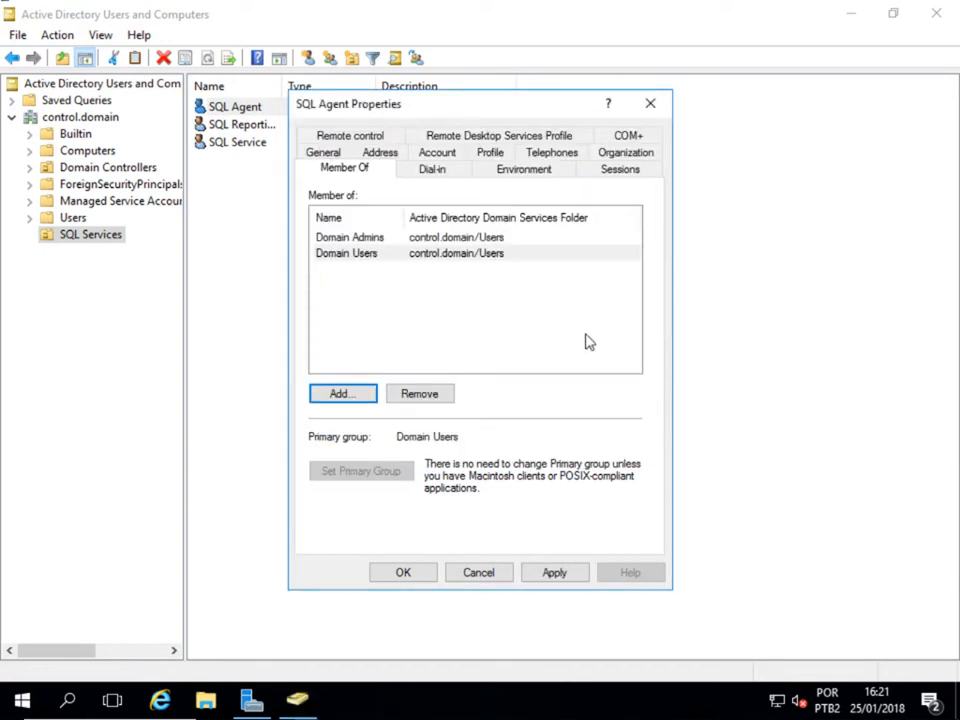
{"action": "left_click", "coordinate": [545, 573]}
{"action": "left_click", "coordinate": [424, 574]}
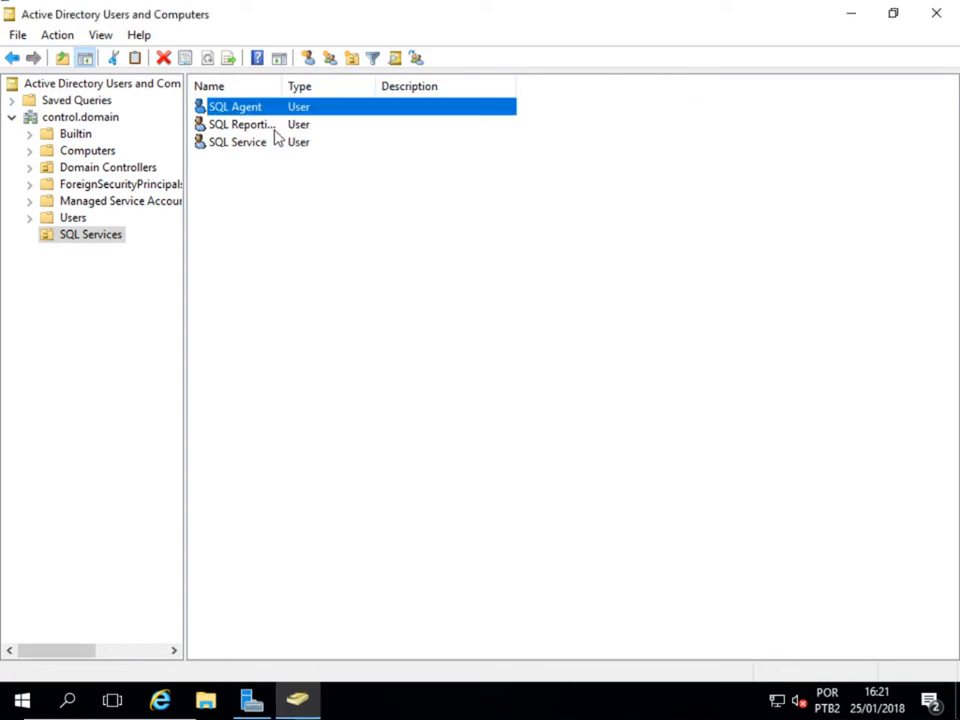
- Add SQL Reporting Services to the Domain Admins group
{"action": "left_click", "coordinate": [240, 124]}
{"action": "right_click", "coordinate": [274, 127]}
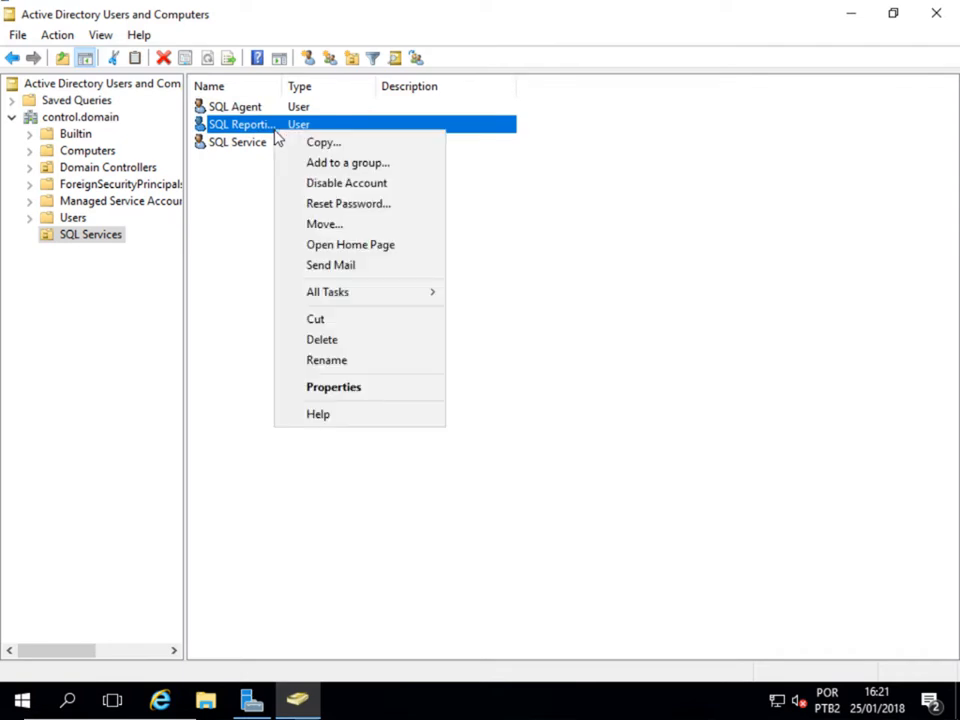
{"action": "left_click", "coordinate": [330, 389]}
{"action": "left_click", "coordinate": [350, 136]}
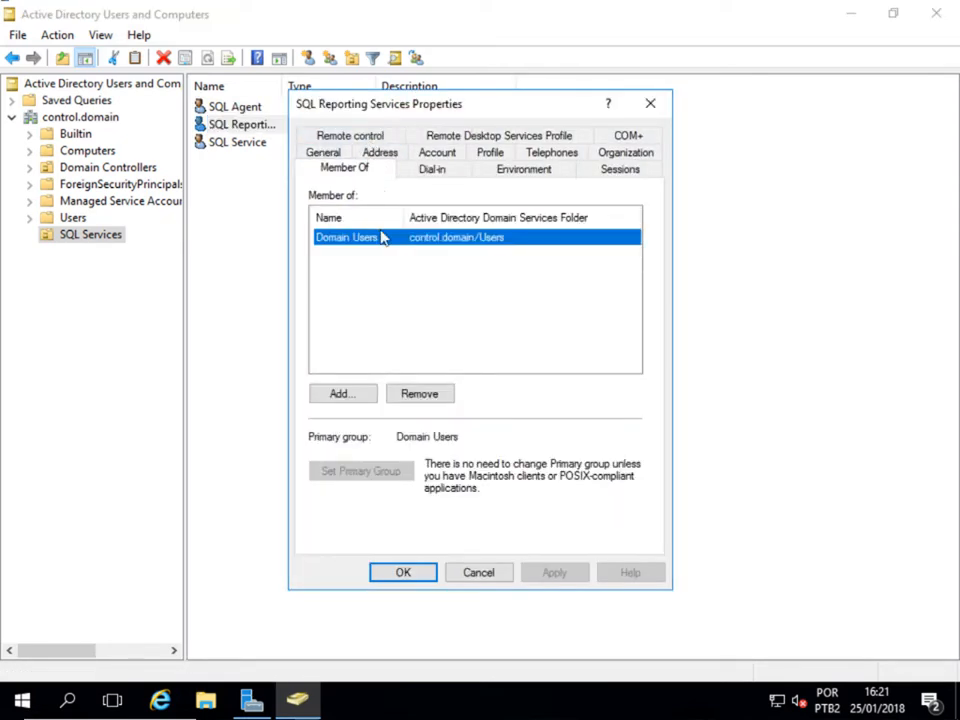
{"action": "left_click", "coordinate": [349, 398]}
{"action": "type", "text": "do"}
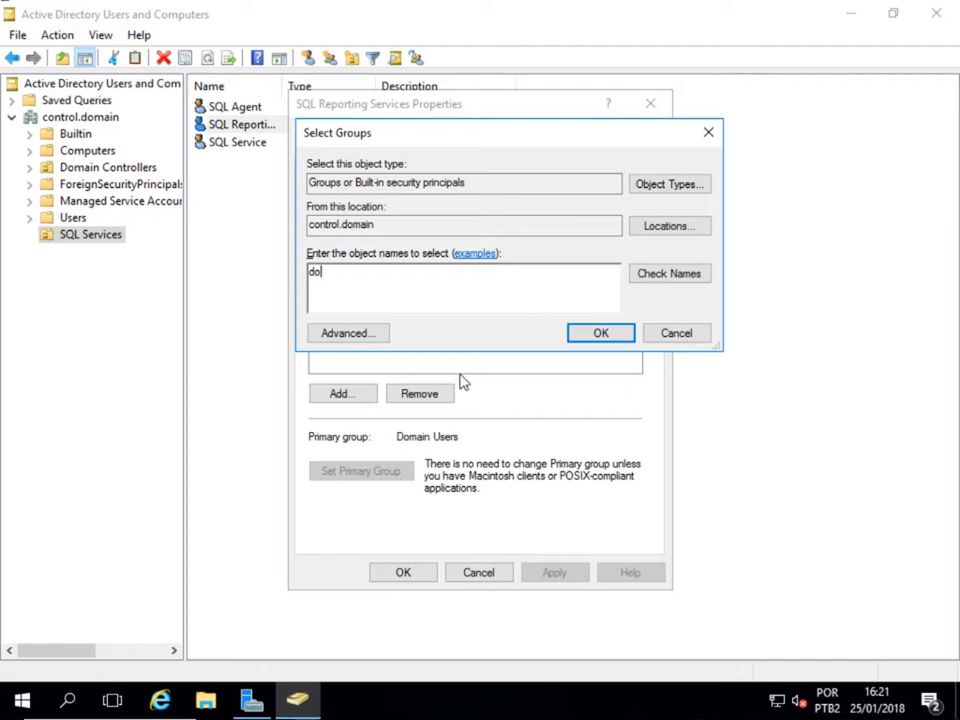
{"action": "type", "text": "m"}
{"action": "left_click", "coordinate": [672, 273]}
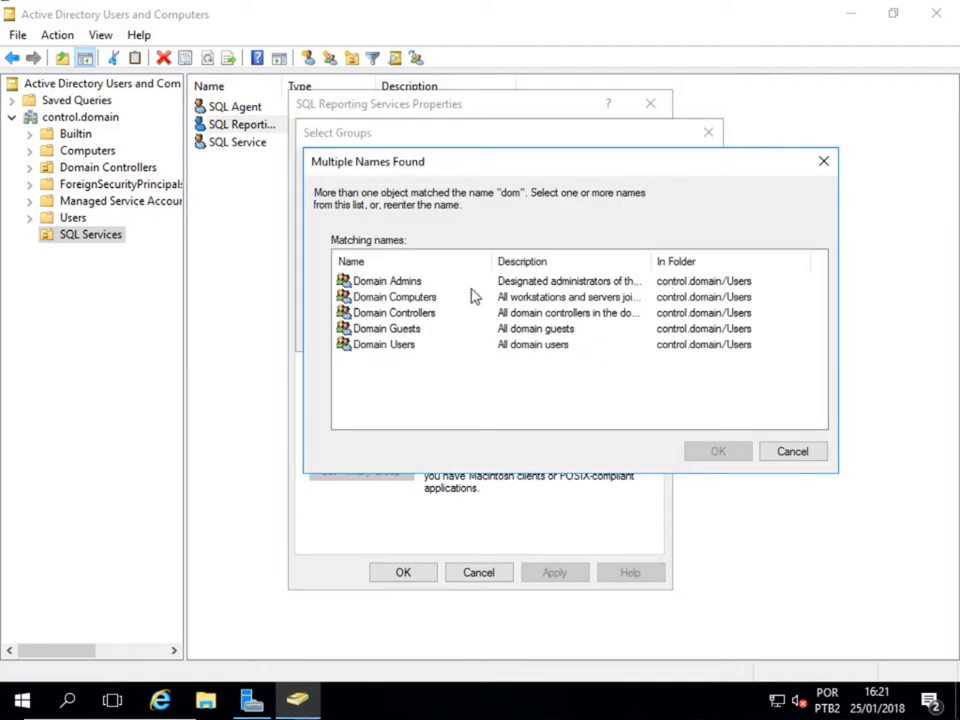
{"action": "double_click", "coordinate": [427, 285]}
{"action": "left_click", "coordinate": [591, 334]}
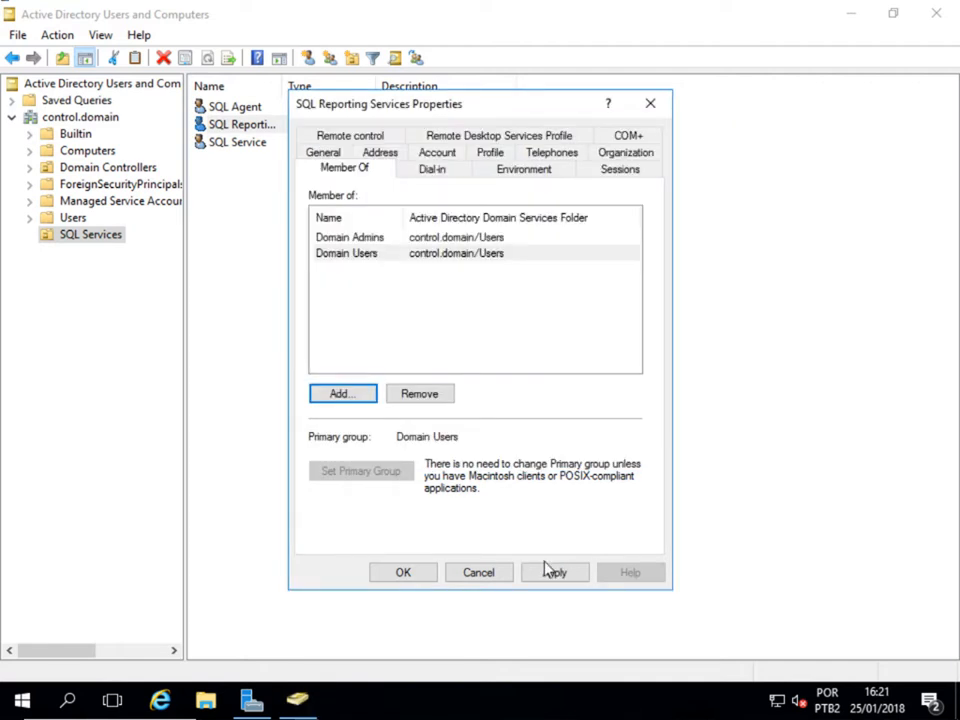
{"action": "left_click", "coordinate": [546, 571]}
{"action": "left_click", "coordinate": [430, 574]}
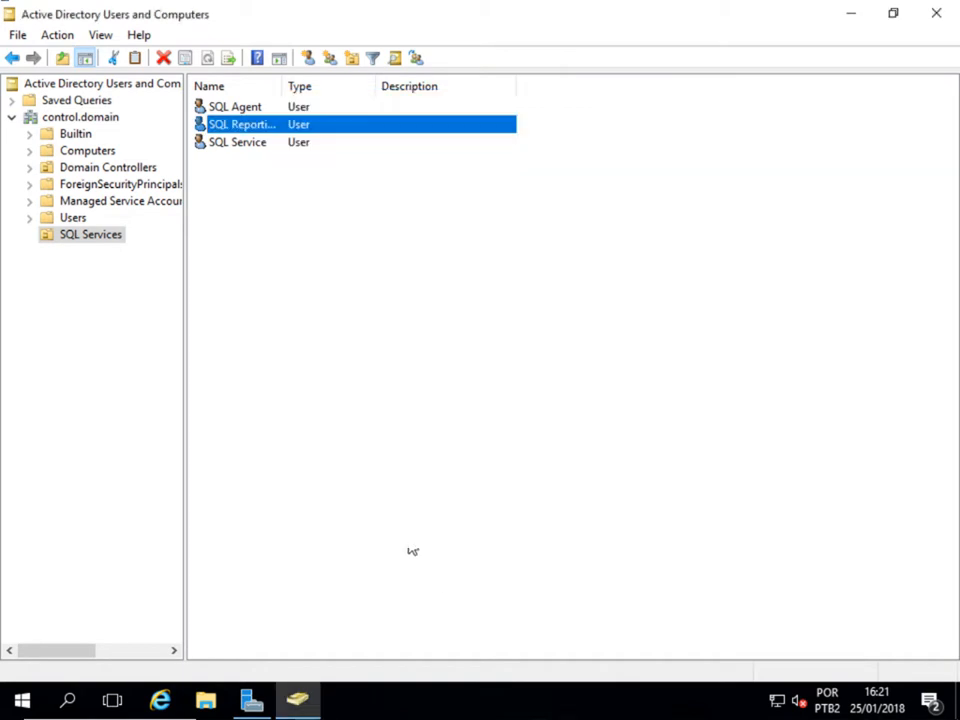
- Add SQL Service to the Domain Admins group
{"action": "double_click", "coordinate": [268, 146]}
{"action": "left_click", "coordinate": [356, 136]}
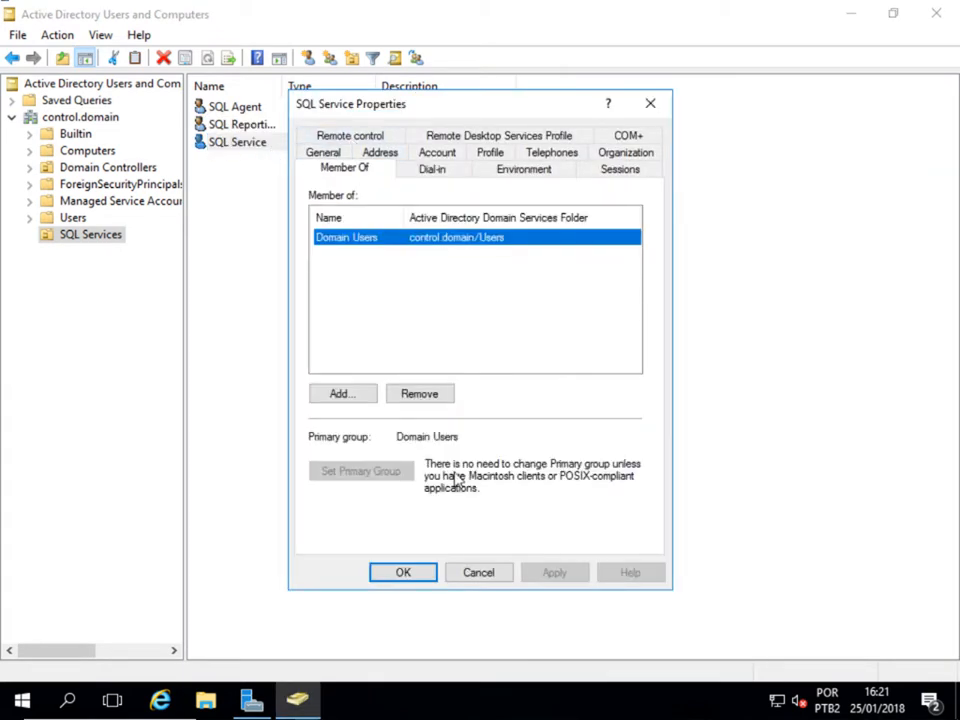
{"action": "left_click", "coordinate": [362, 393]}
{"action": "type", "text": "dom"}
{"action": "left_click", "coordinate": [655, 277]}
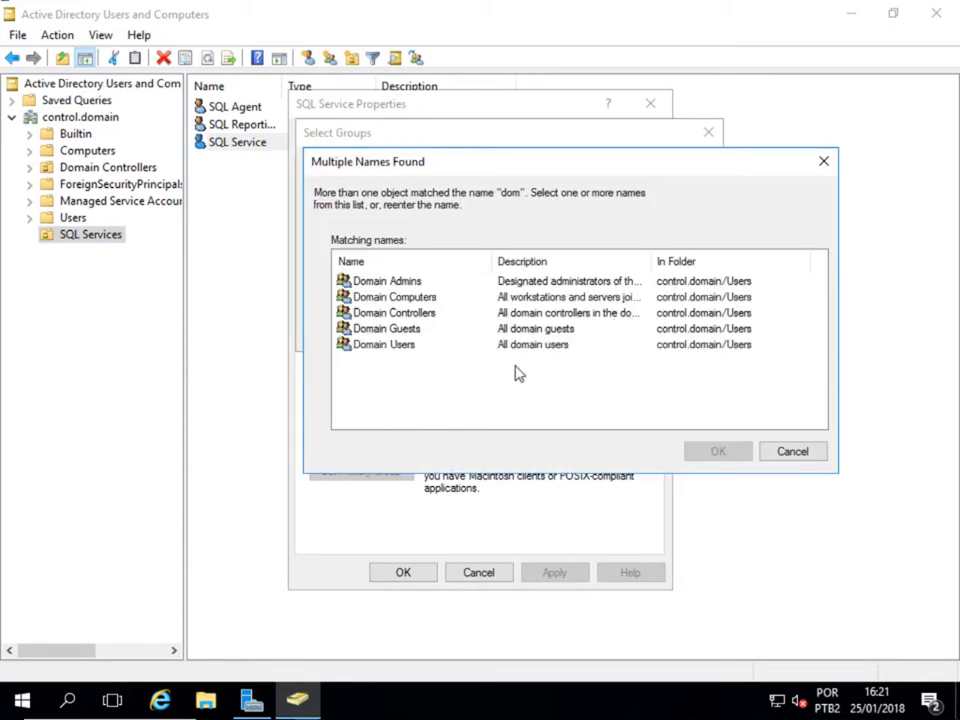
{"action": "double_click", "coordinate": [414, 283]}
{"action": "left_click", "coordinate": [595, 338]}
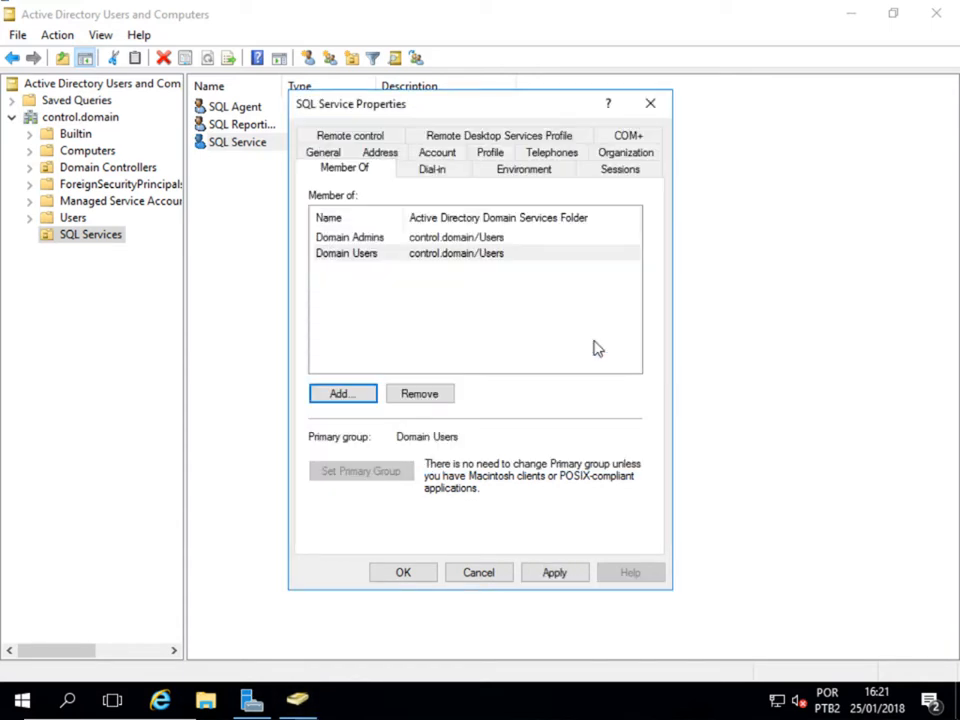
{"action": "left_click", "coordinate": [540, 572]}
{"action": "left_click", "coordinate": [424, 573]}
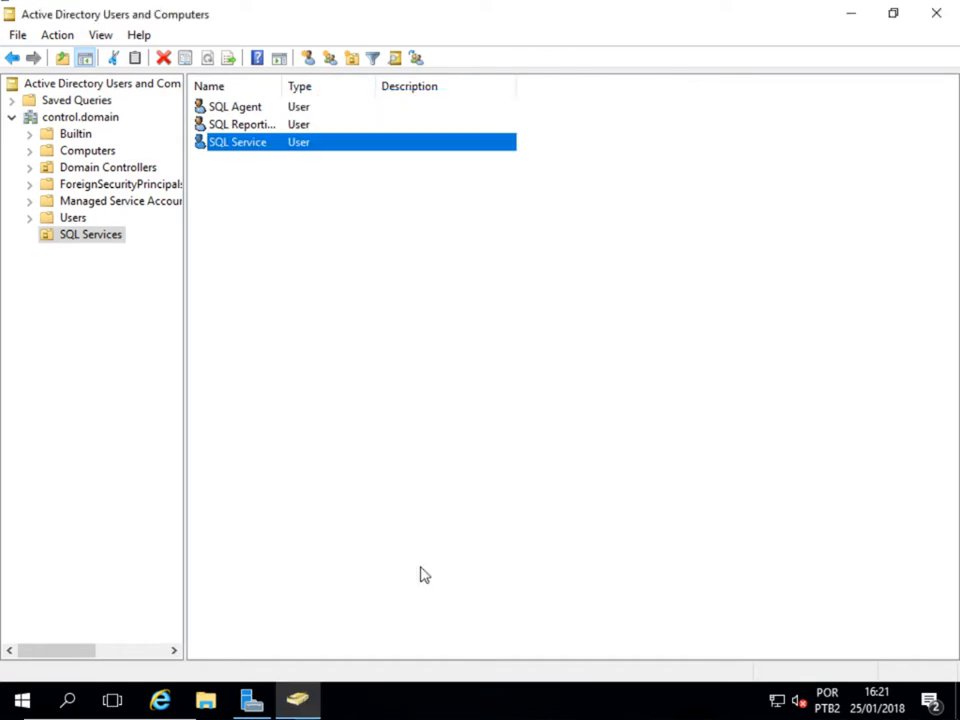
- Review SCCM-1606's Local Server properties in Server Manager, then close it
{"action": "left_click", "coordinate": [390, 412]}
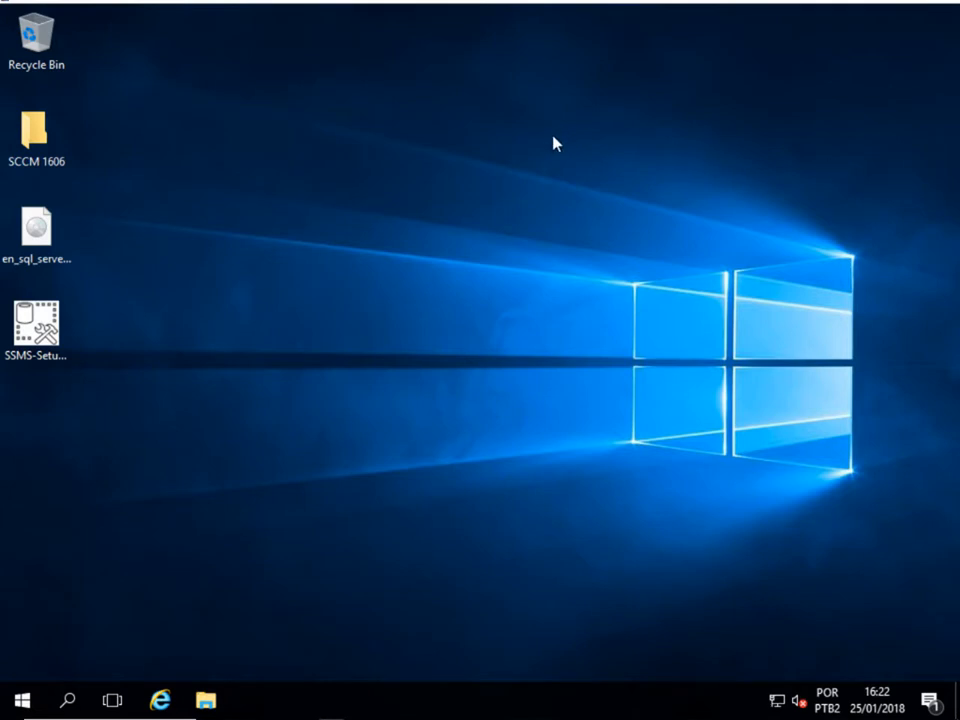
{"action": "left_click_drag", "start_coordinate": [553, 137], "coordinate": [316, 361]}
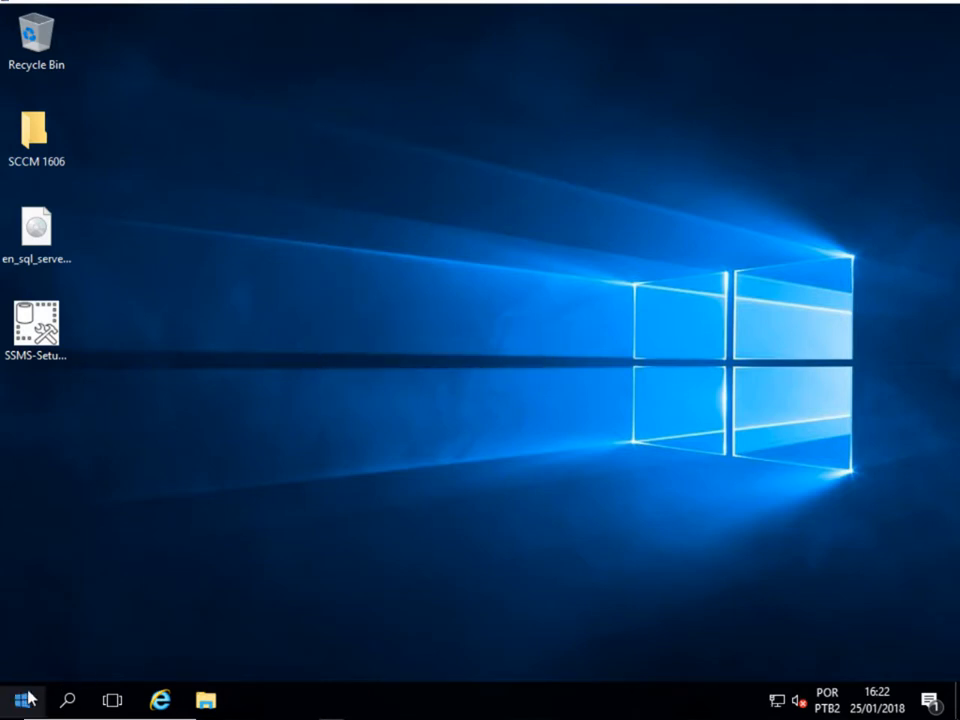
{"action": "left_click", "coordinate": [24, 699]}
{"action": "left_click", "coordinate": [344, 228]}
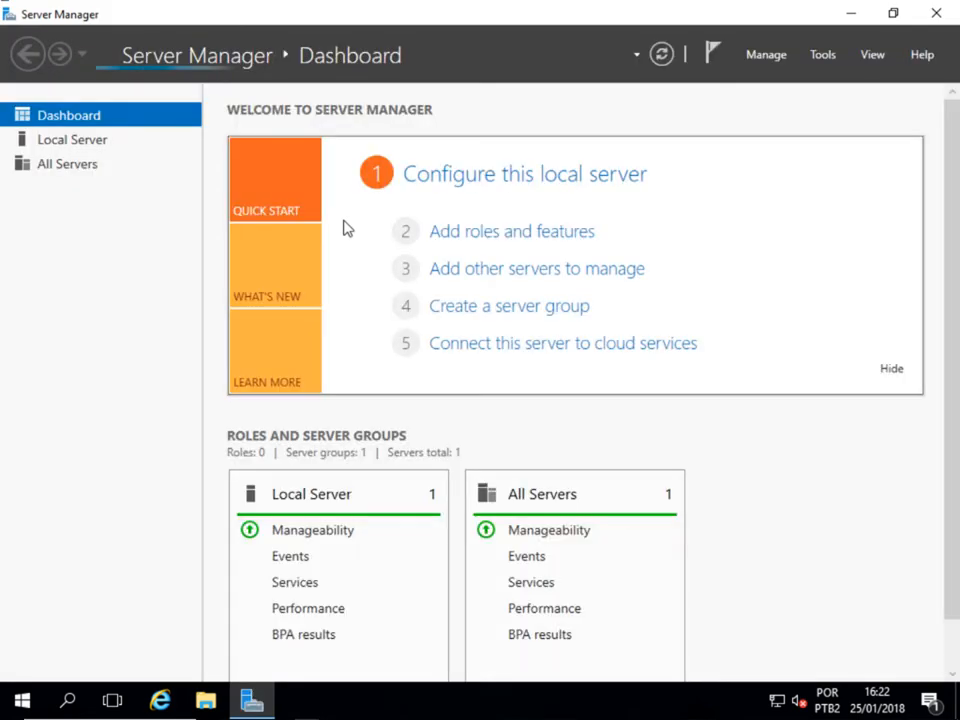
{"action": "left_click", "coordinate": [419, 178]}
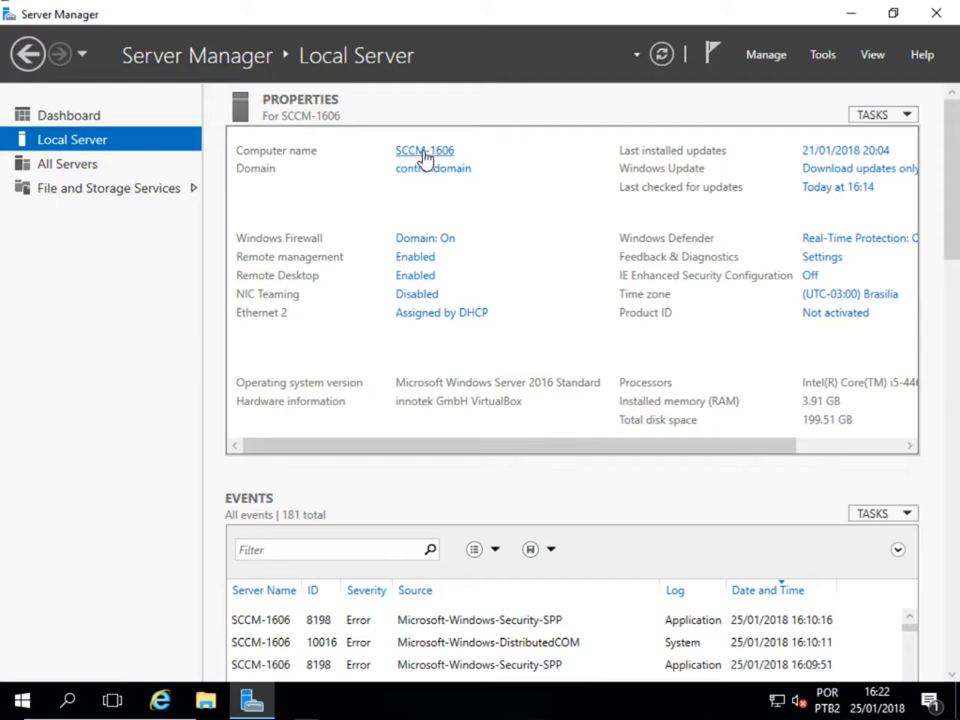
{"action": "left_click", "coordinate": [940, 14]}
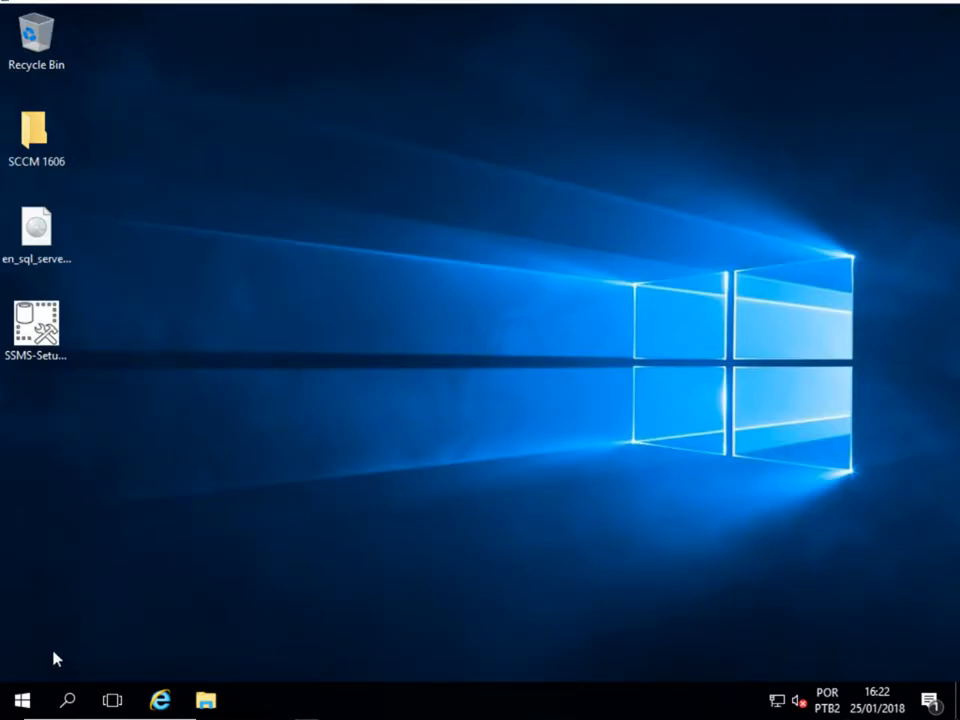
- Open the local Administrators group's properties in Local Users and Groups
{"action": "left_click", "coordinate": [32, 694]}
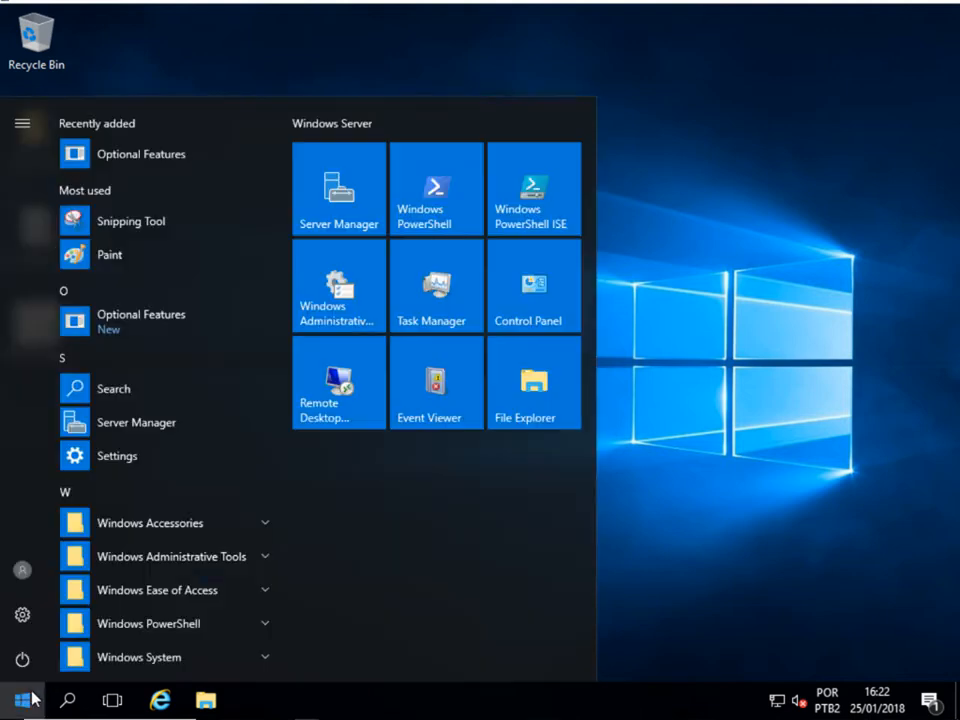
{"action": "type", "text": "users"}
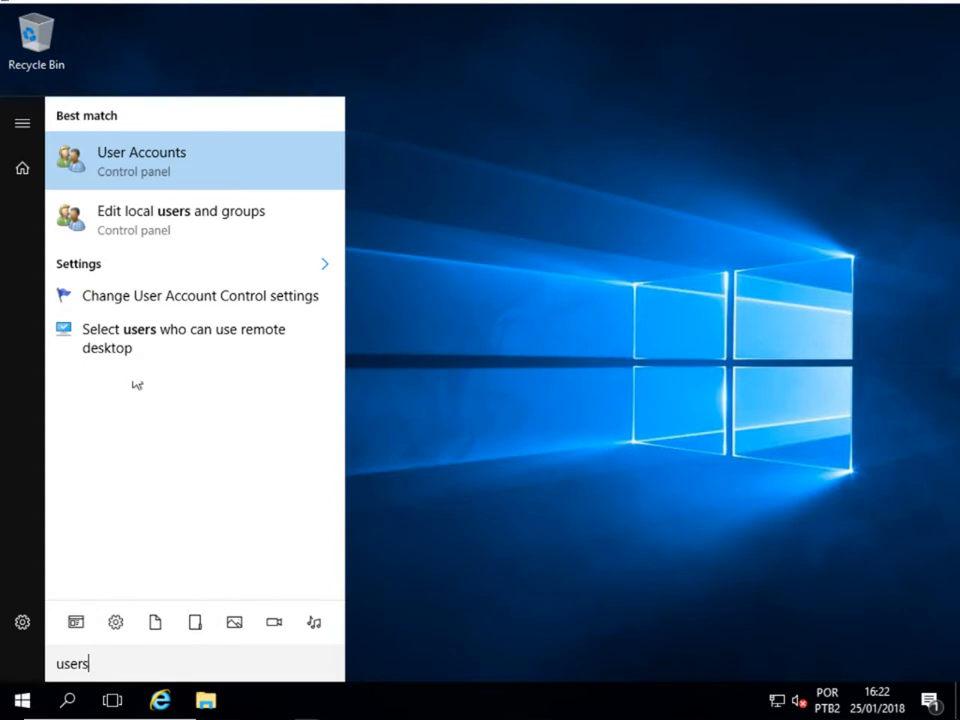
{"action": "left_click", "coordinate": [217, 230]}
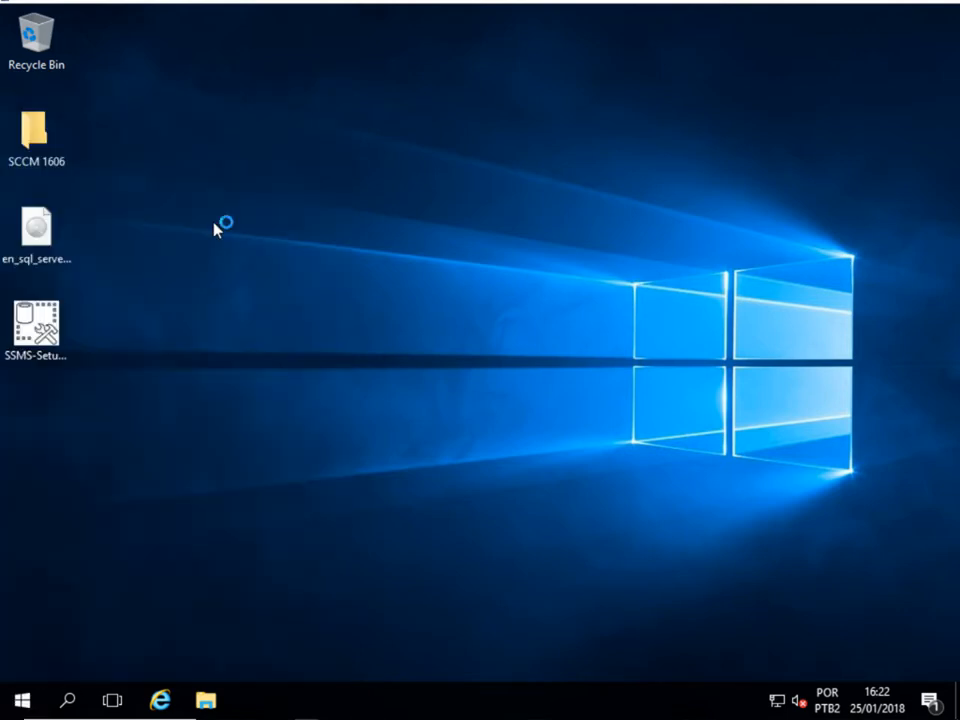
{"action": "left_click", "coordinate": [138, 130]}
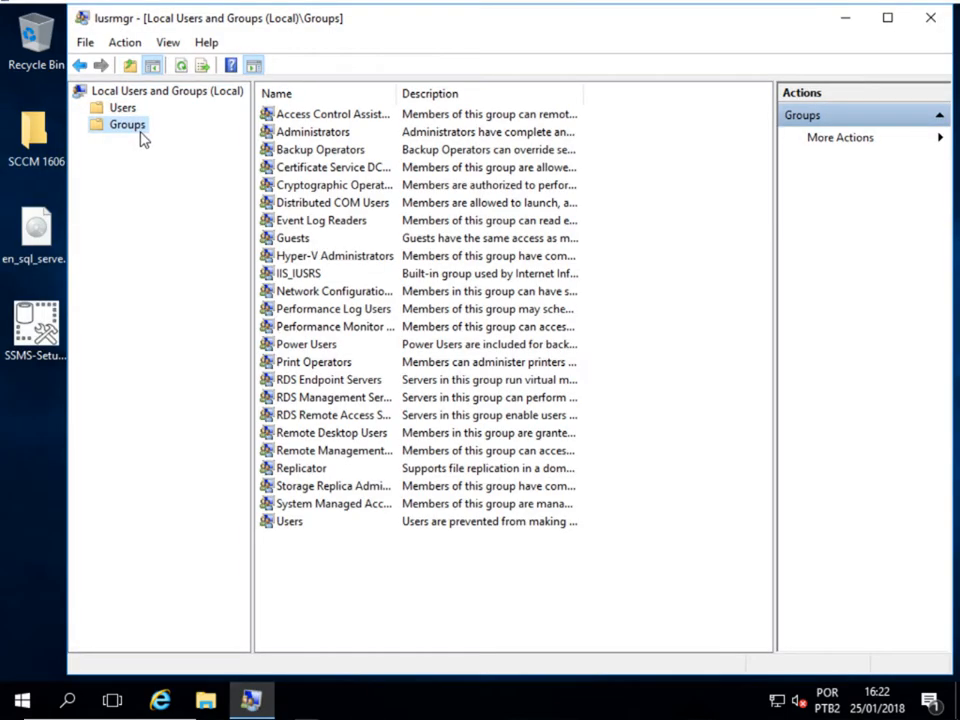
{"action": "double_click", "coordinate": [315, 132]}
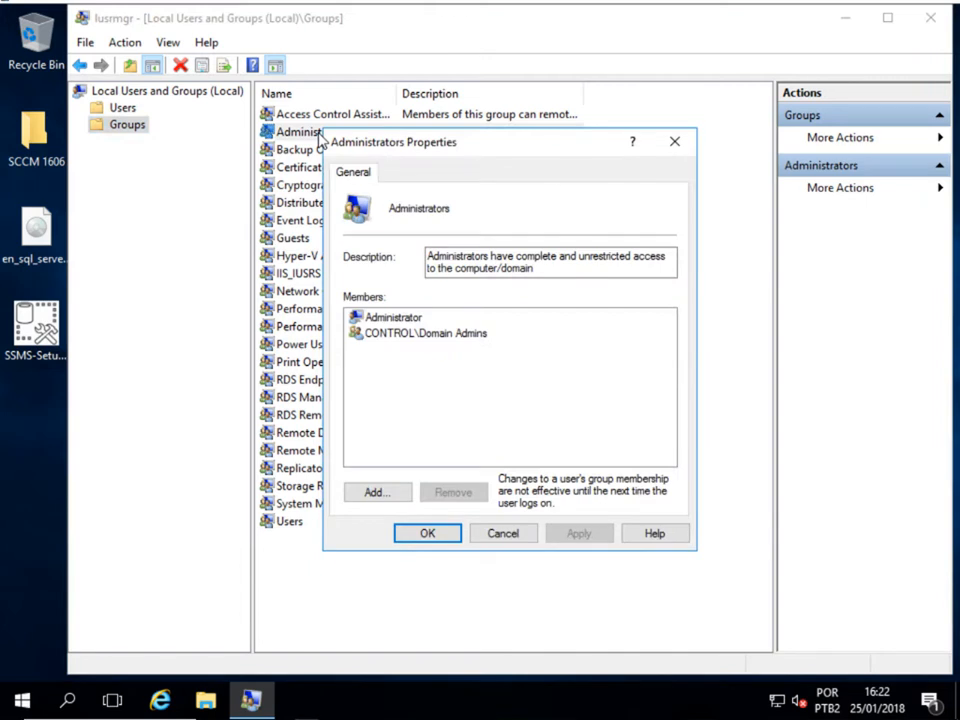
- Look up domain accounts matching sqlscc, authenticating as the control.domain administrator
{"action": "left_click", "coordinate": [372, 493]}
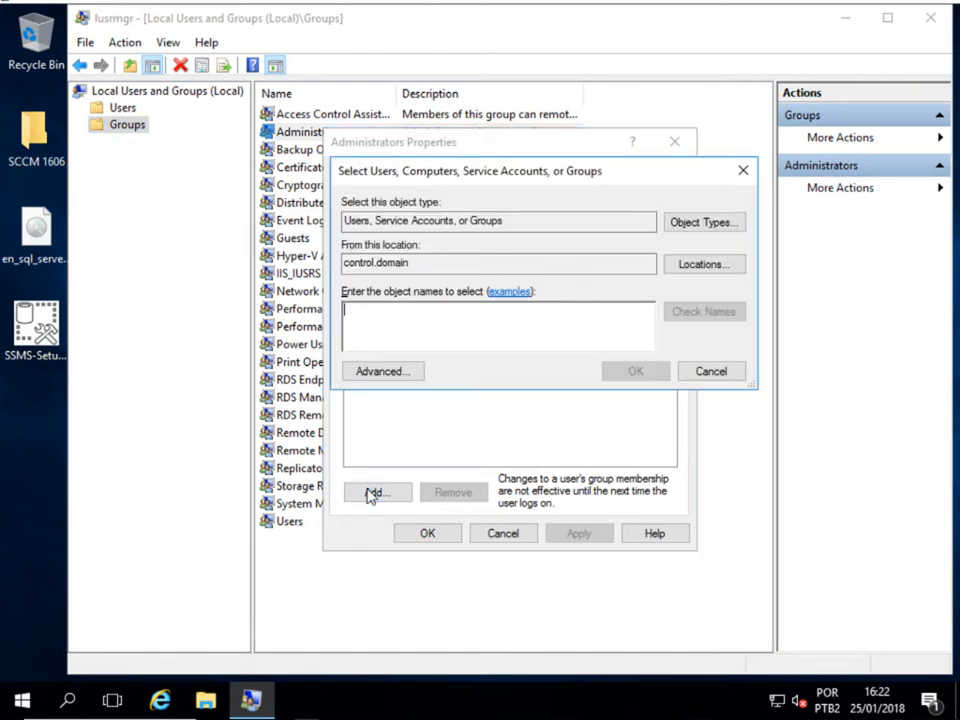
{"action": "type", "text": "sql"}
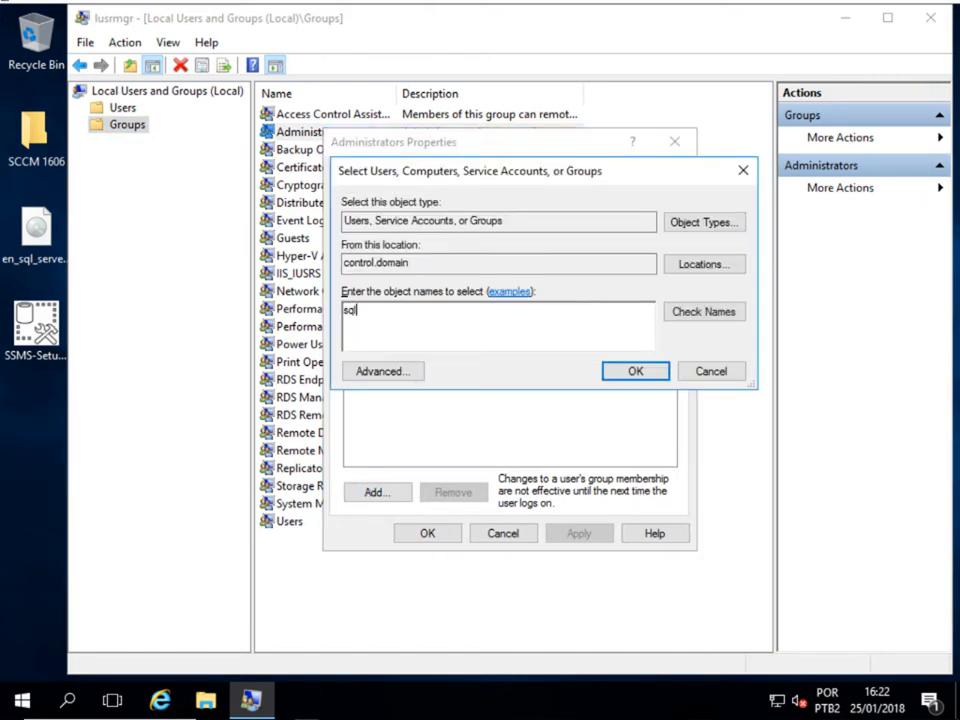
{"action": "type", "text": "scc"}
{"action": "left_click", "coordinate": [668, 314]}
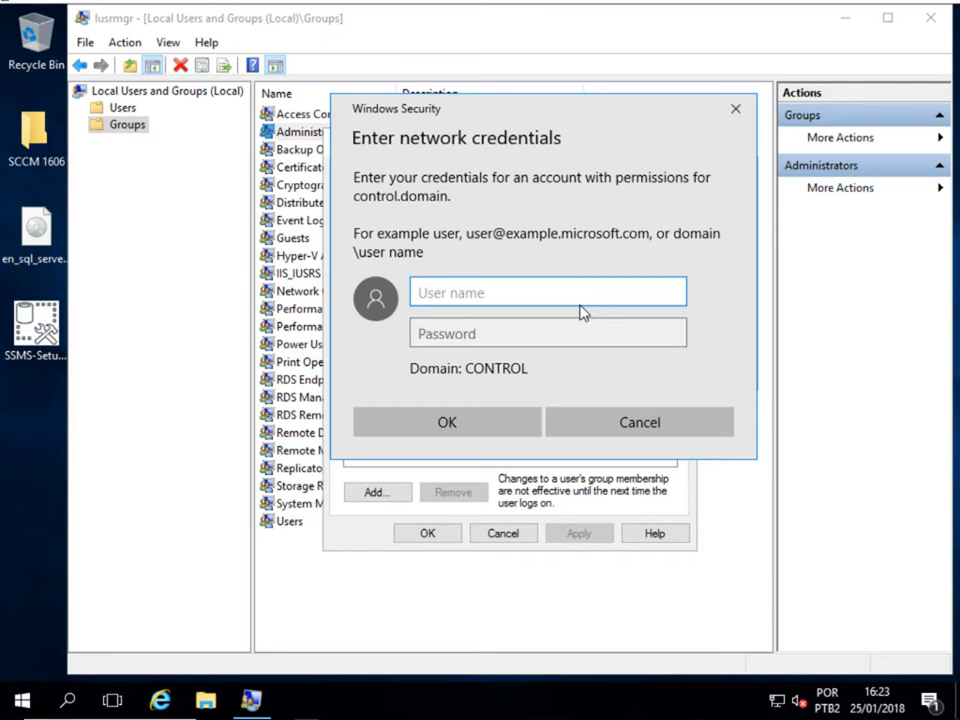
{"action": "type", "text": "control.domai\\"}
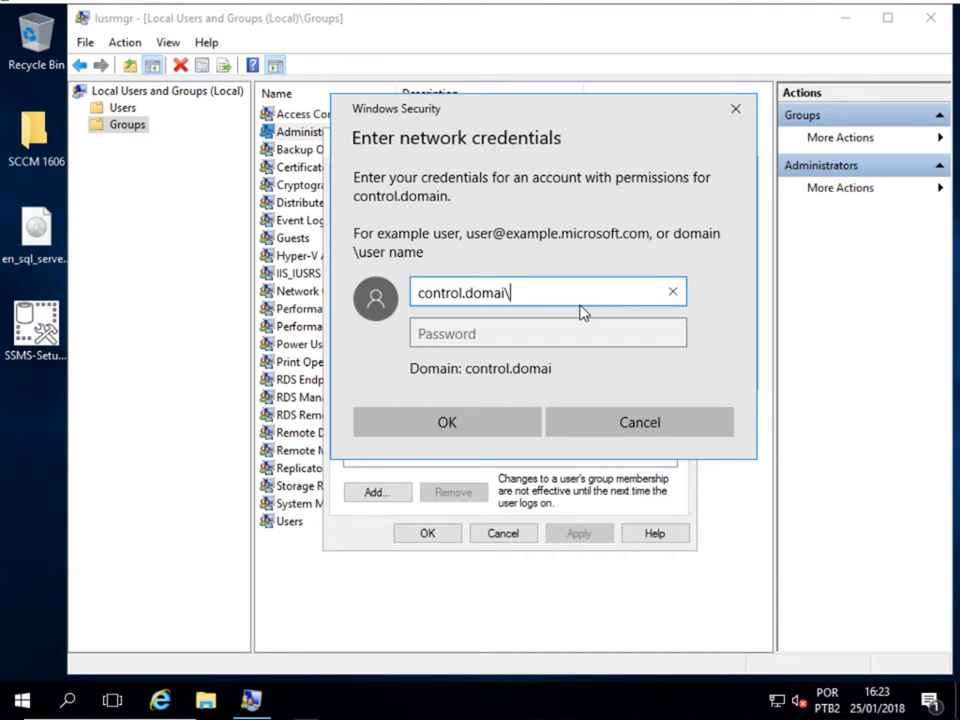
{"action": "key", "text": "BackSpace"}
{"action": "type", "text": "n\\administrator"}
{"action": "key", "text": "Tab"}
{"action": "key", "text": "Caps_Lock"}
{"action": "type", "text": "******"}
{"action": "key", "text": "Caps_Lock"}
{"action": "type", "text": "*****"}
{"action": "key", "text": "Return"}
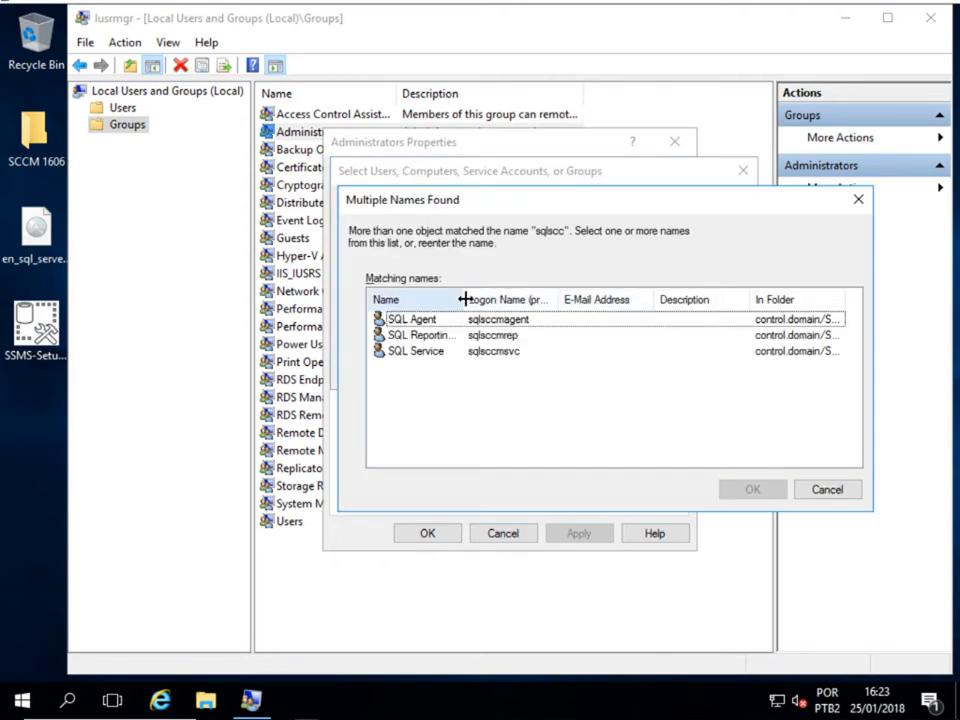
- Add SQL Agent, SQL Reporting Services and SQL Service as Administrators members and apply
{"action": "left_click_drag", "start_coordinate": [520, 288], "coordinate": [551, 293]}
{"action": "left_click", "coordinate": [504, 322]}
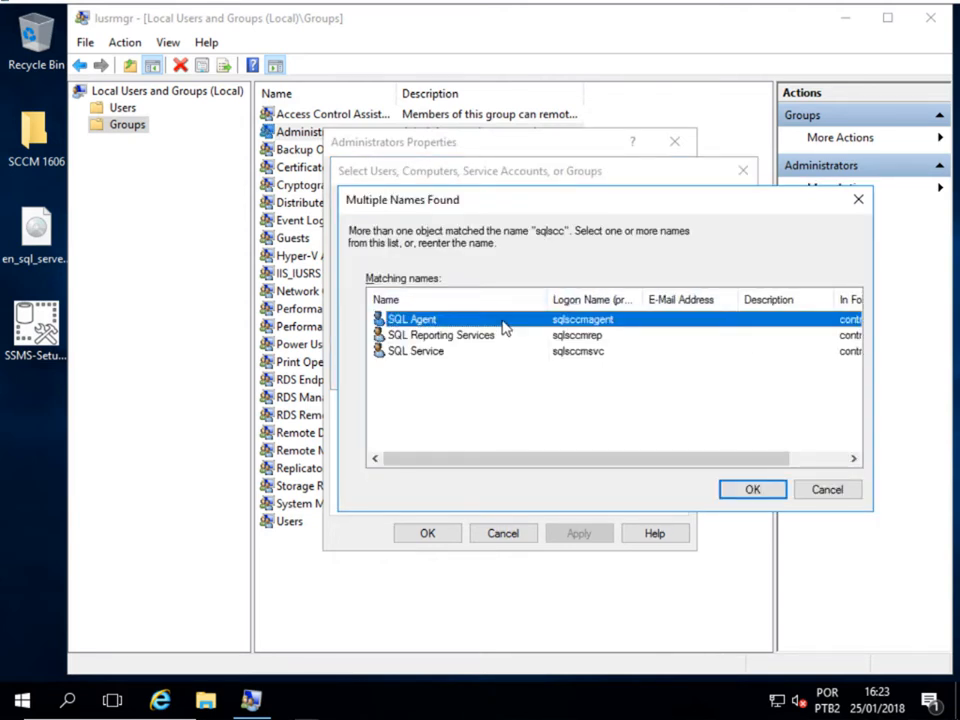
{"action": "left_click", "coordinate": [490, 338], "text": "ctrl"}
{"action": "left_click", "coordinate": [484, 351], "text": "ctrl"}
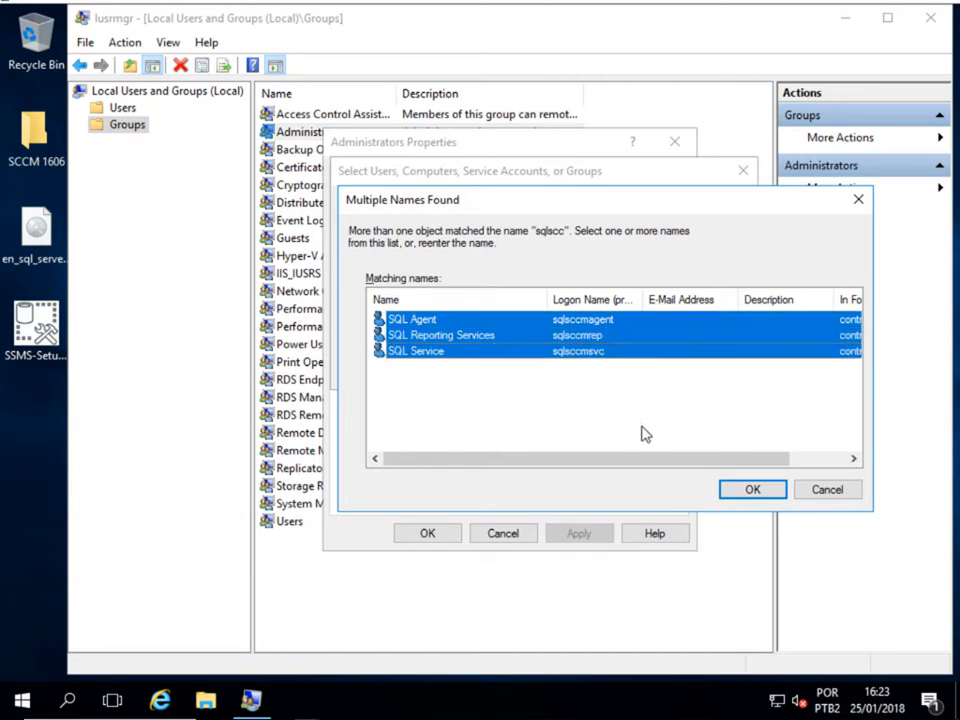
{"action": "left_click", "coordinate": [724, 485]}
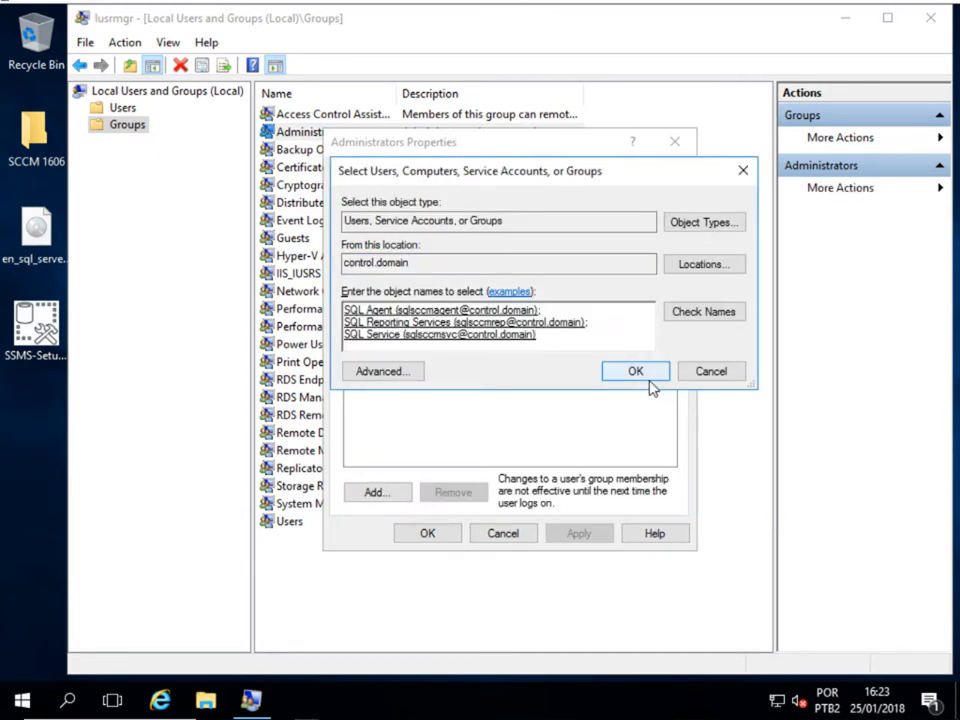
{"action": "left_click", "coordinate": [645, 378]}
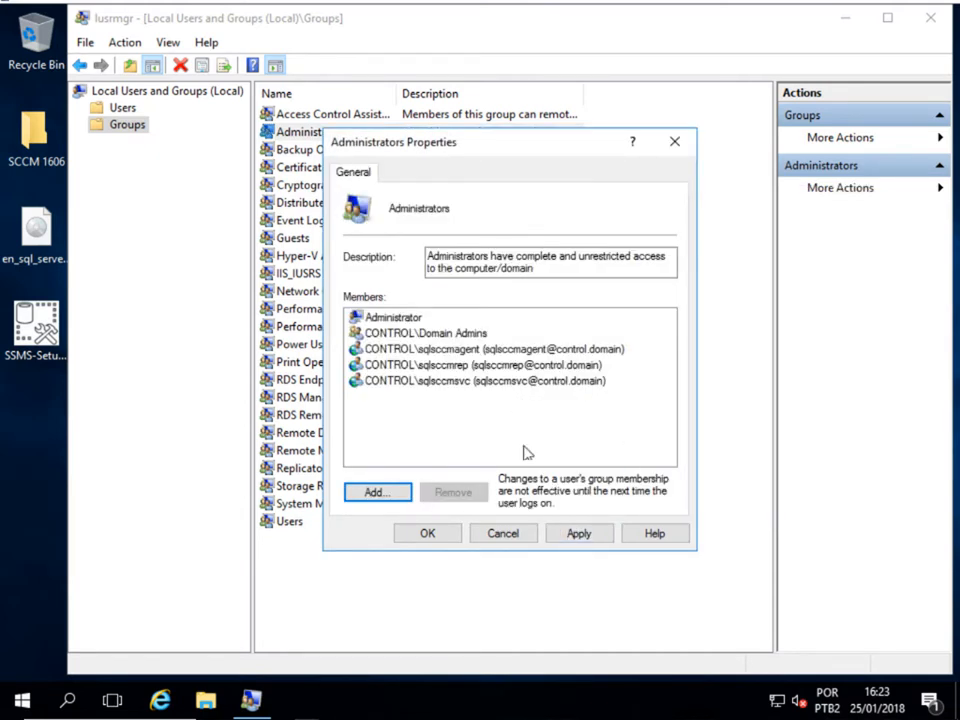
{"action": "left_click", "coordinate": [578, 534]}
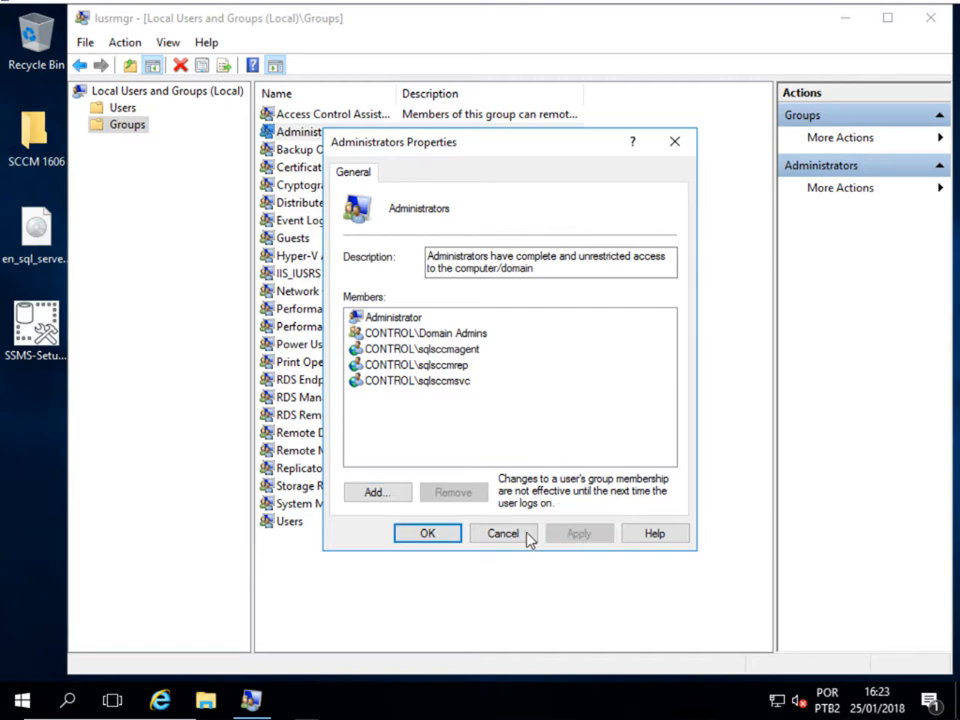
{"action": "left_click", "coordinate": [428, 533]}
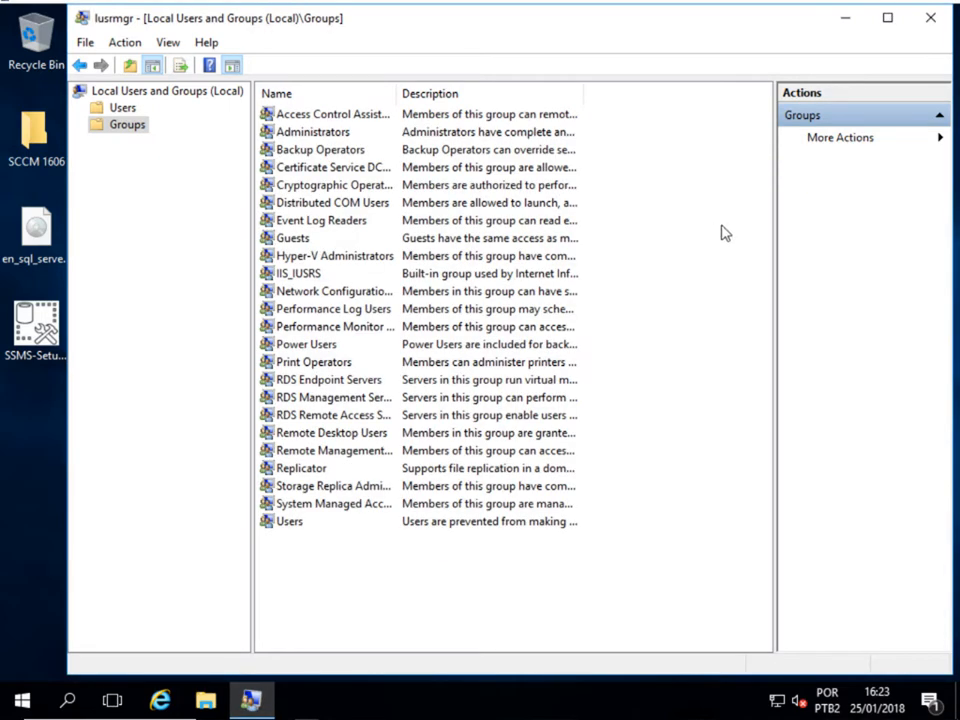
- Run Server Manager's Add Roles and Features wizard through to the Features page
{"action": "left_click", "coordinate": [930, 17]}
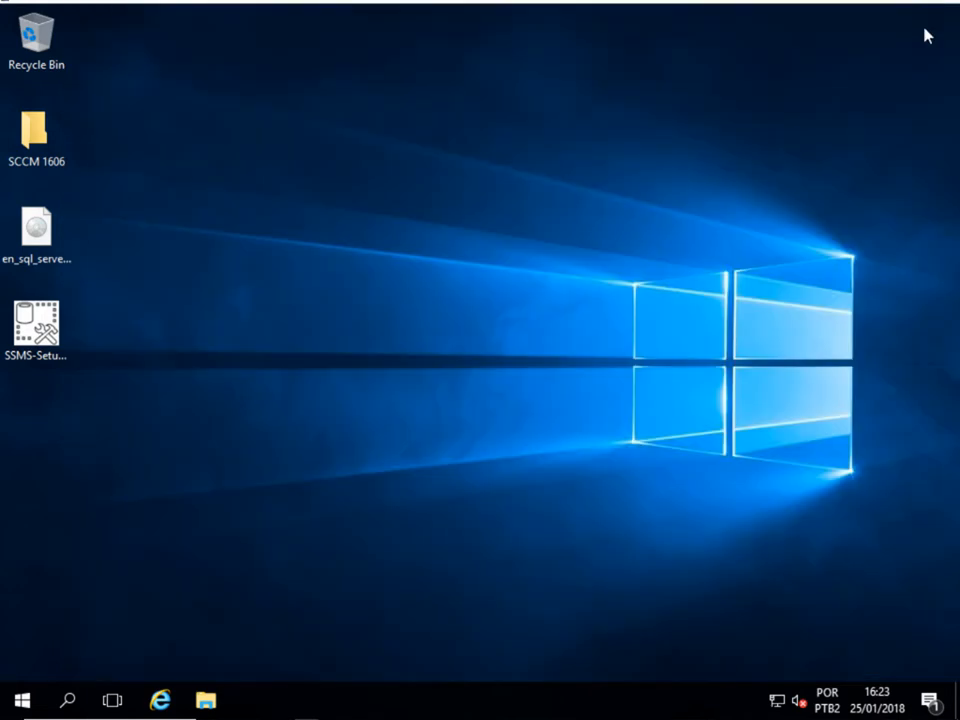
{"action": "left_click", "coordinate": [22, 700]}
{"action": "left_click", "coordinate": [338, 214]}
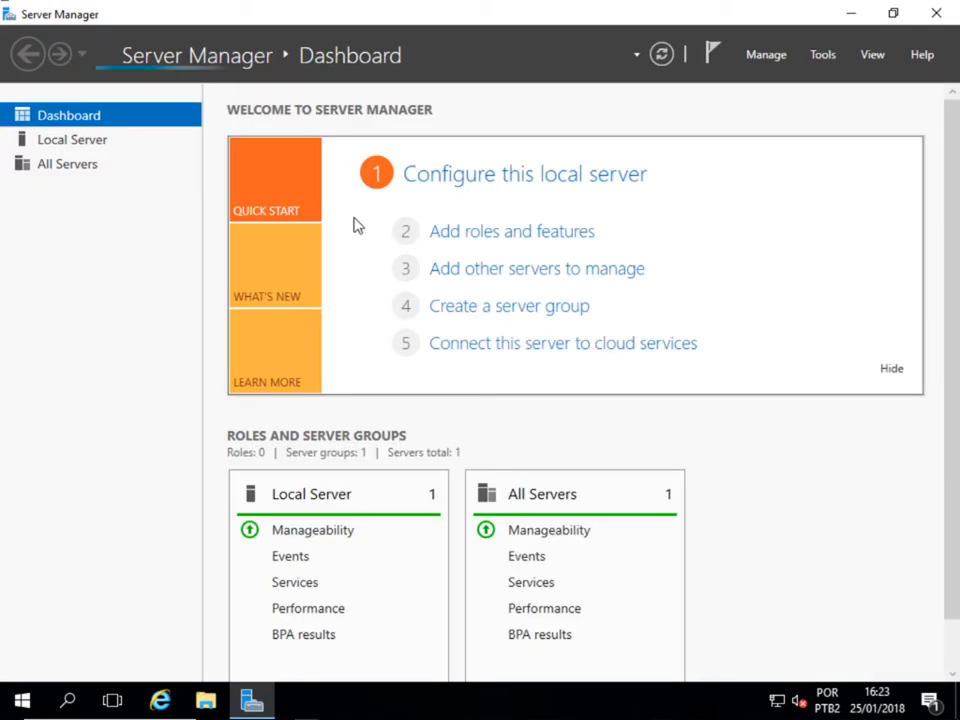
{"action": "left_click", "coordinate": [780, 64]}
{"action": "left_click", "coordinate": [782, 78]}
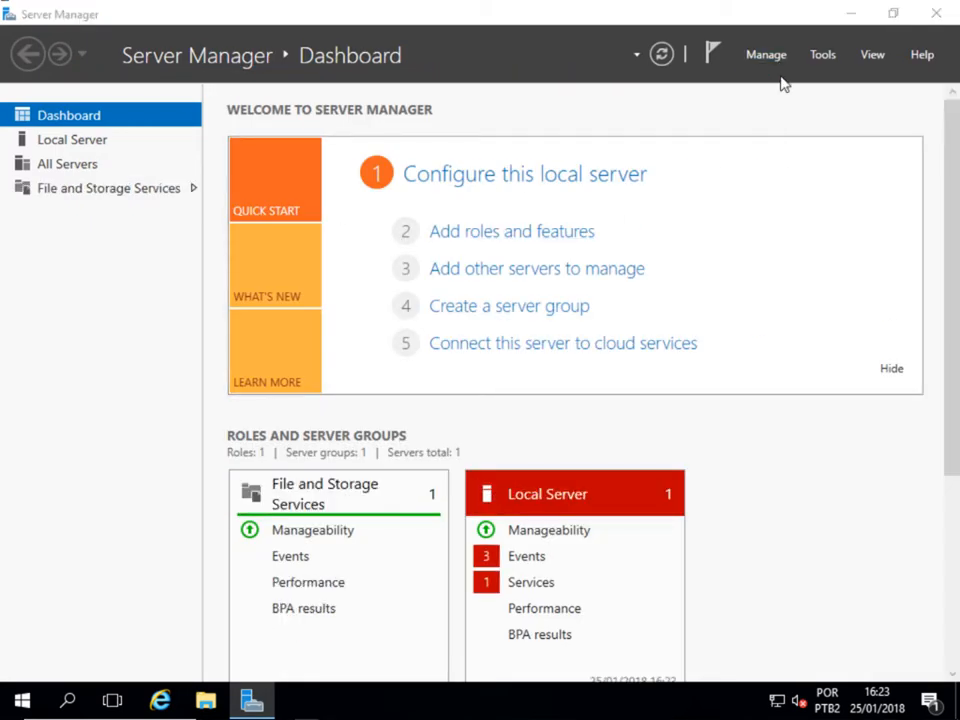
{"action": "left_click", "coordinate": [570, 554]}
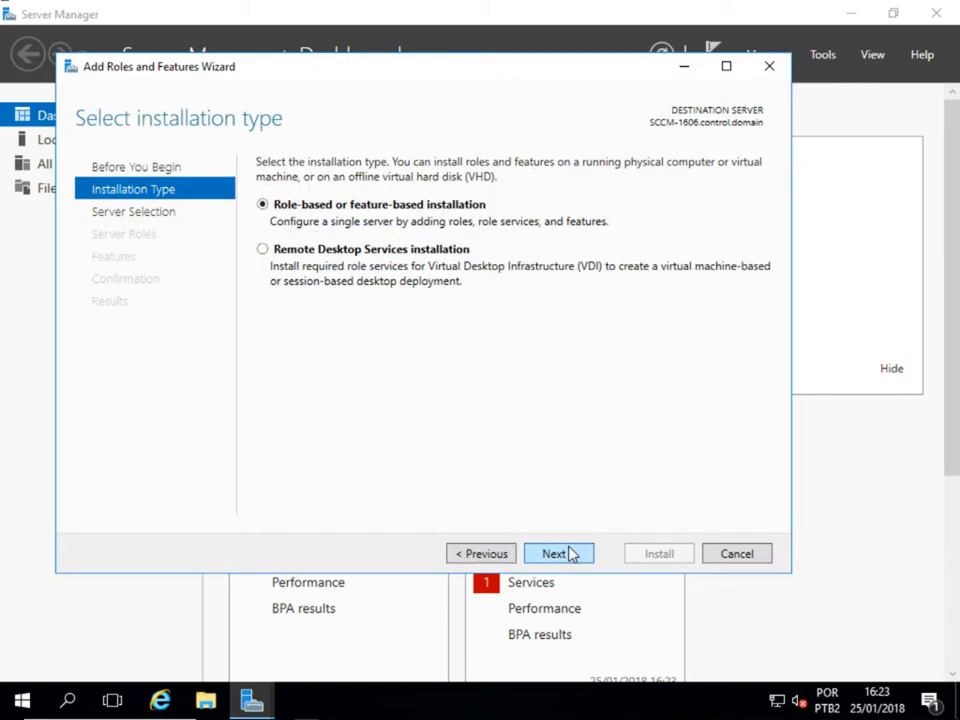
{"action": "left_click", "coordinate": [570, 554]}
{"action": "left_click", "coordinate": [570, 554]}
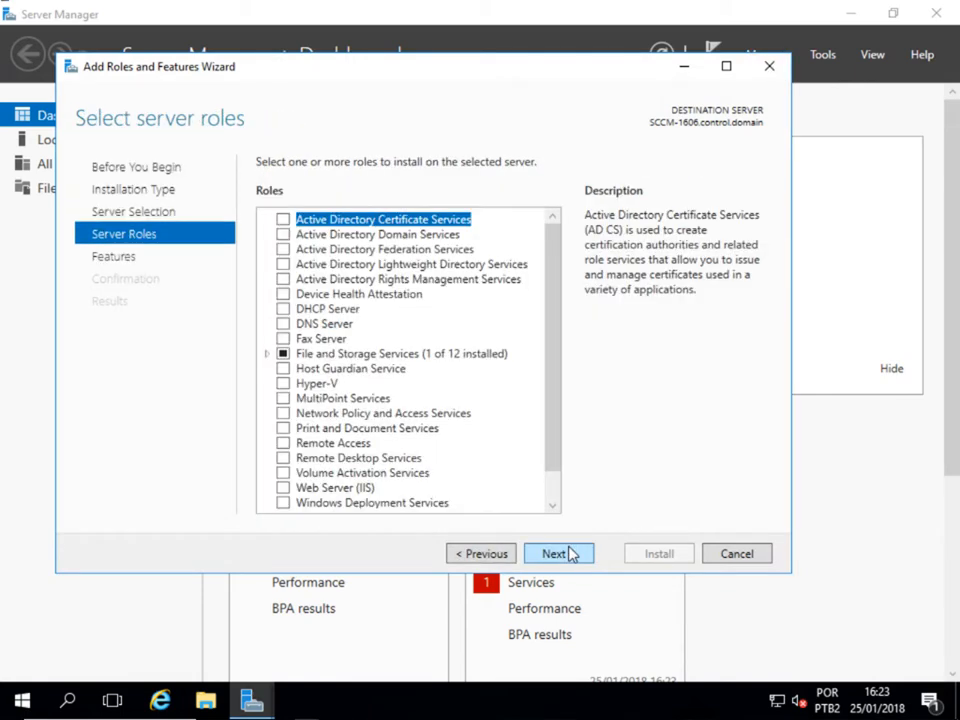
{"action": "left_click", "coordinate": [570, 554]}
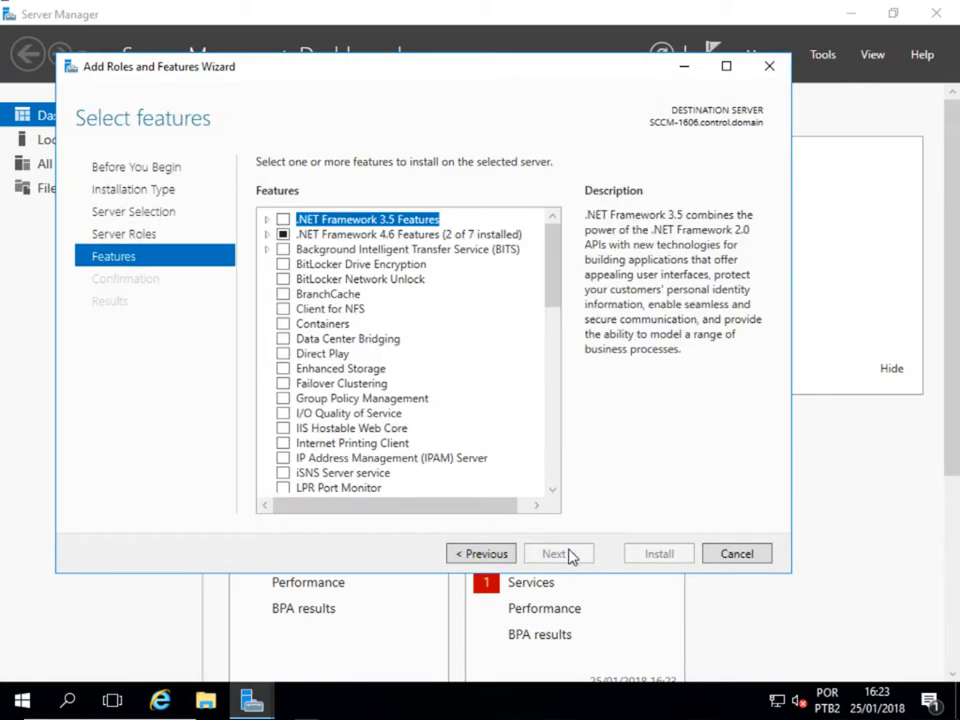
- Install .NET Framework 3.5 Features and close Server Manager once it completes
{"action": "left_click", "coordinate": [284, 220]}
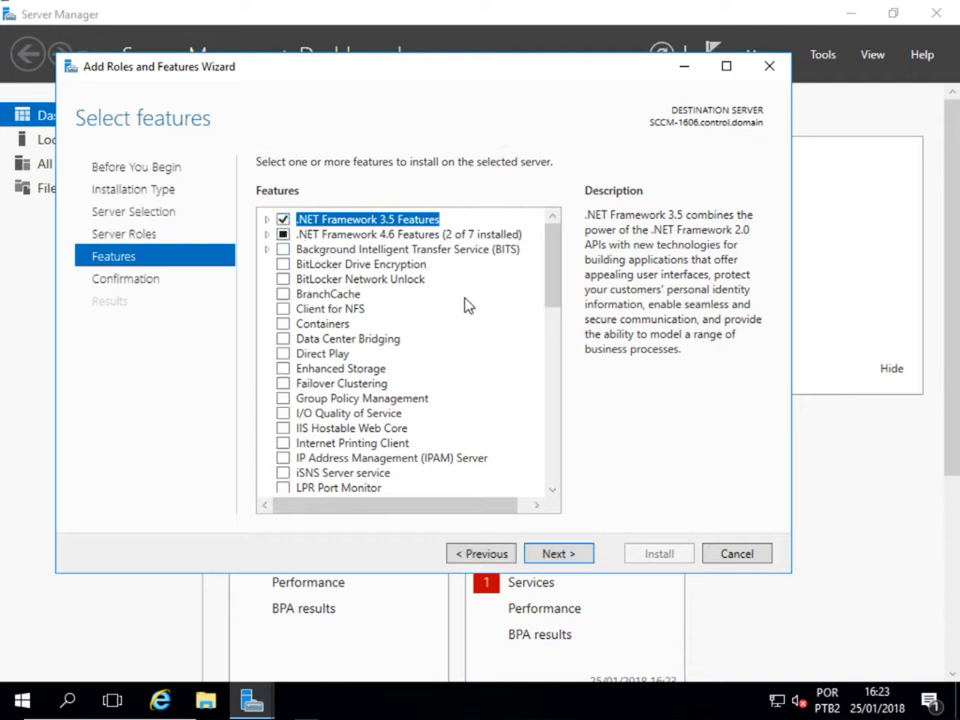
{"action": "left_click", "coordinate": [556, 555]}
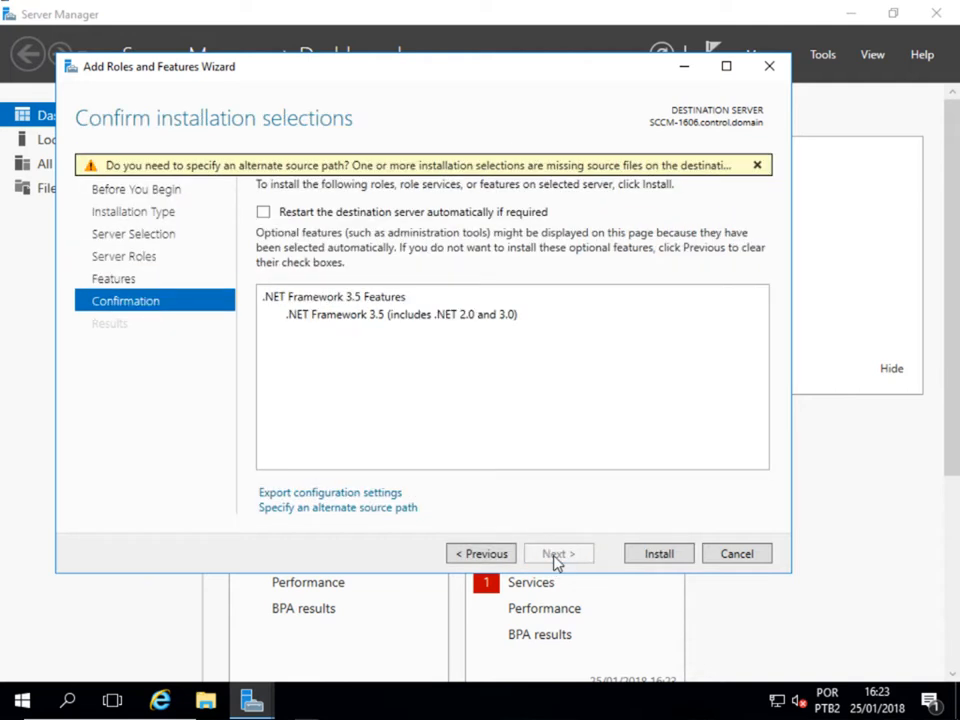
{"action": "left_click", "coordinate": [651, 558]}
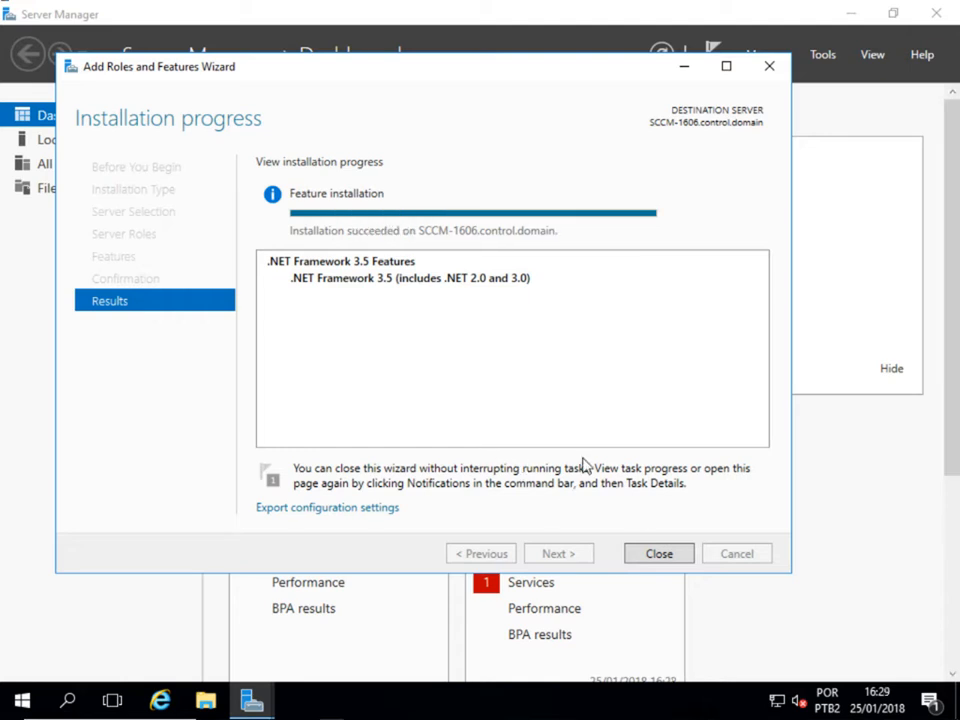
{"action": "left_click", "coordinate": [658, 555]}
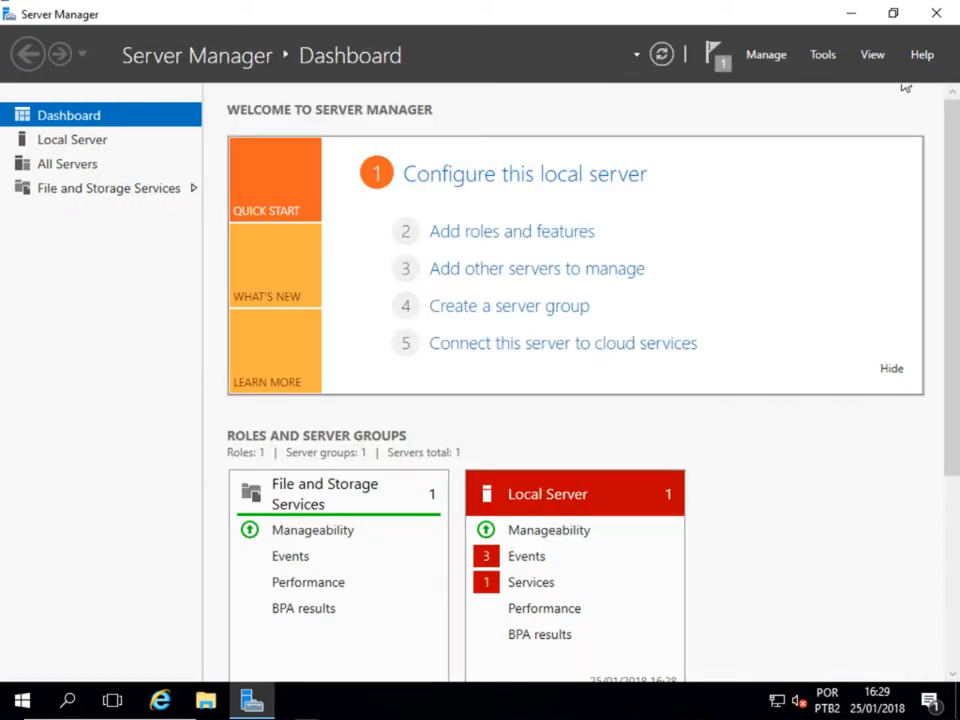
{"action": "left_click", "coordinate": [935, 16]}
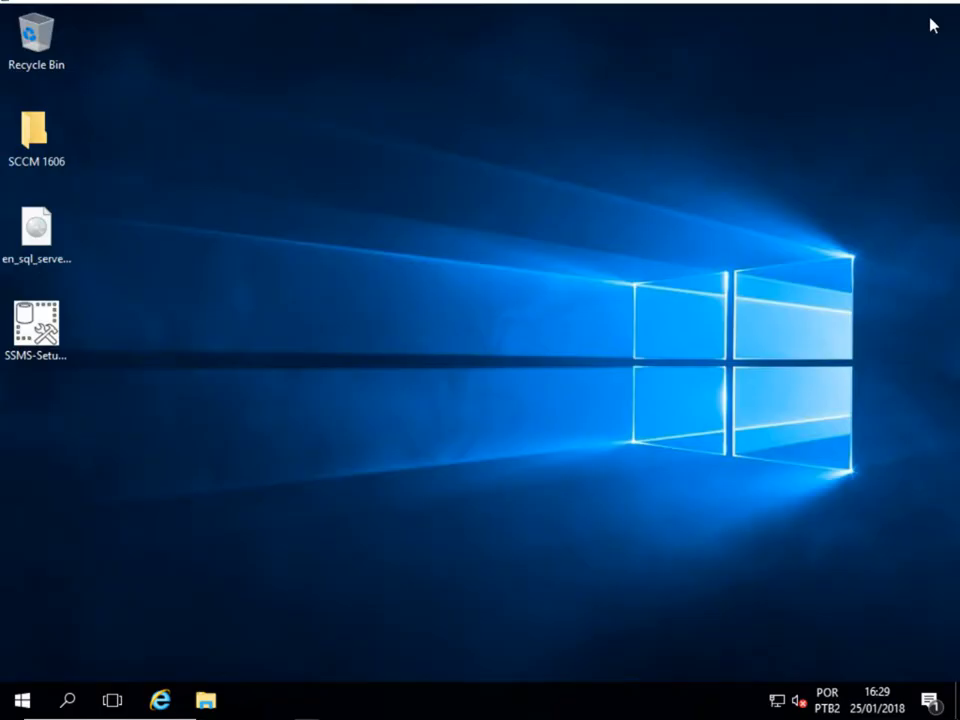
{"action": "left_click_drag", "start_coordinate": [63, 348], "coordinate": [490, 152]}
- Run SSMS-Setup-ENU to install Management Studio 17.3 and close setup when complete
{"action": "left_click_drag", "start_coordinate": [572, 63], "coordinate": [400, 216]}
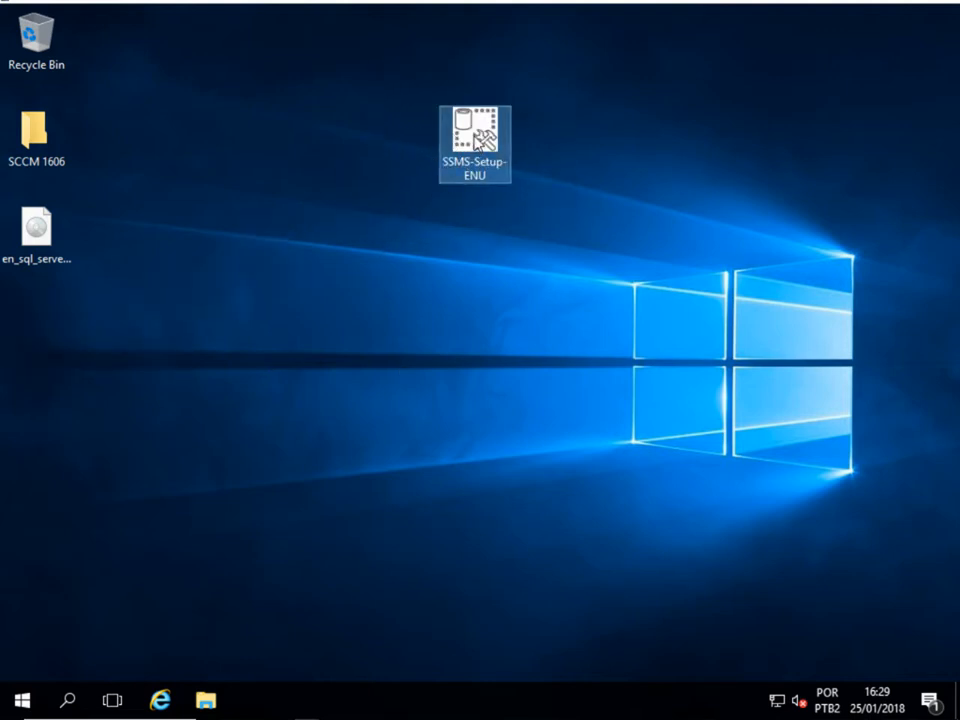
{"action": "double_click", "coordinate": [487, 140]}
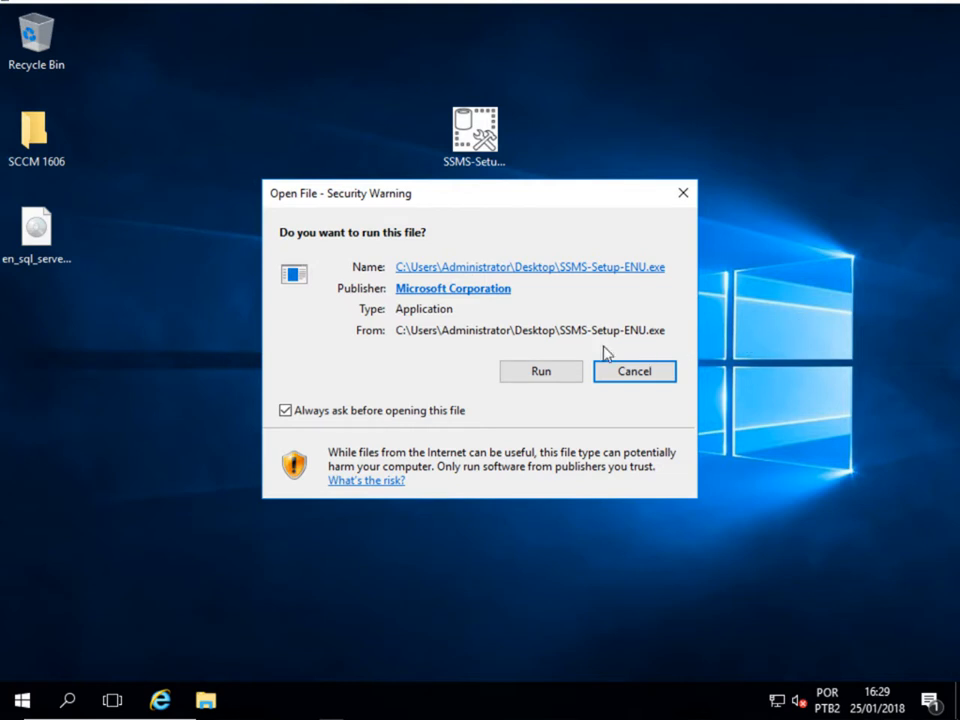
{"action": "left_click", "coordinate": [563, 377]}
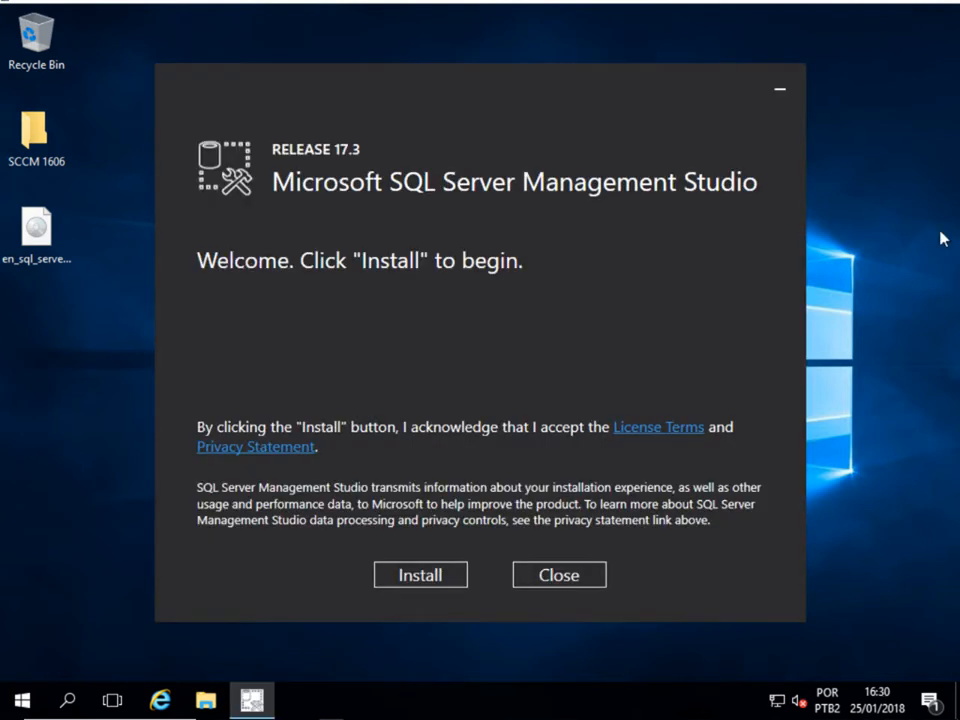
{"action": "left_click", "coordinate": [416, 575]}
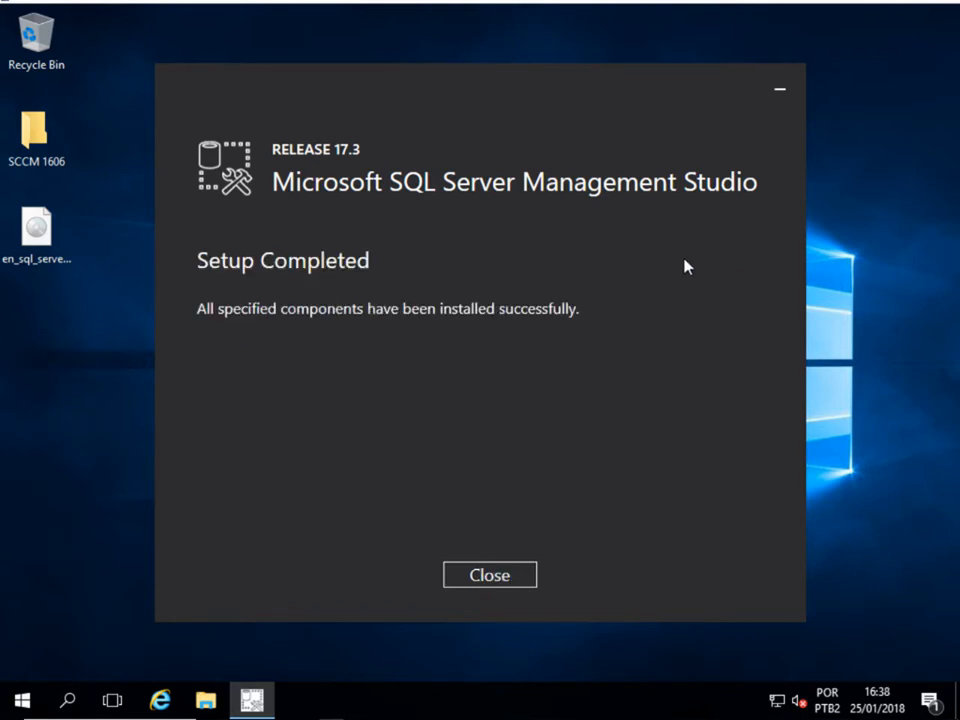
{"action": "left_click", "coordinate": [481, 585]}
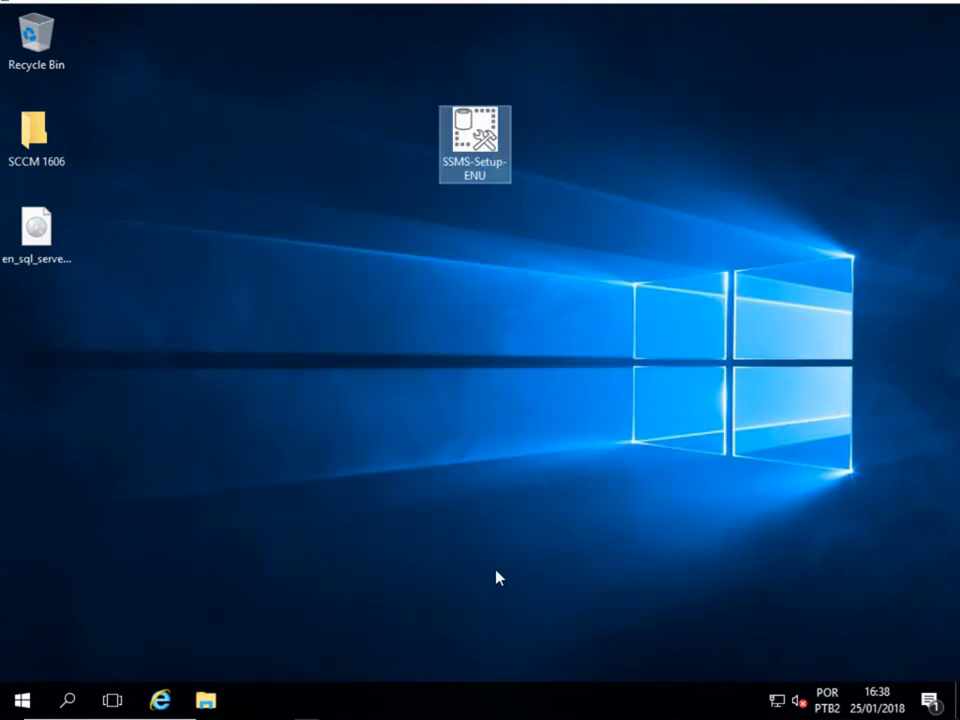
- Mount the SQL Server 2016 ISO as DVD drive D: and run its setup program
{"action": "left_click_drag", "start_coordinate": [62, 235], "coordinate": [383, 126]}
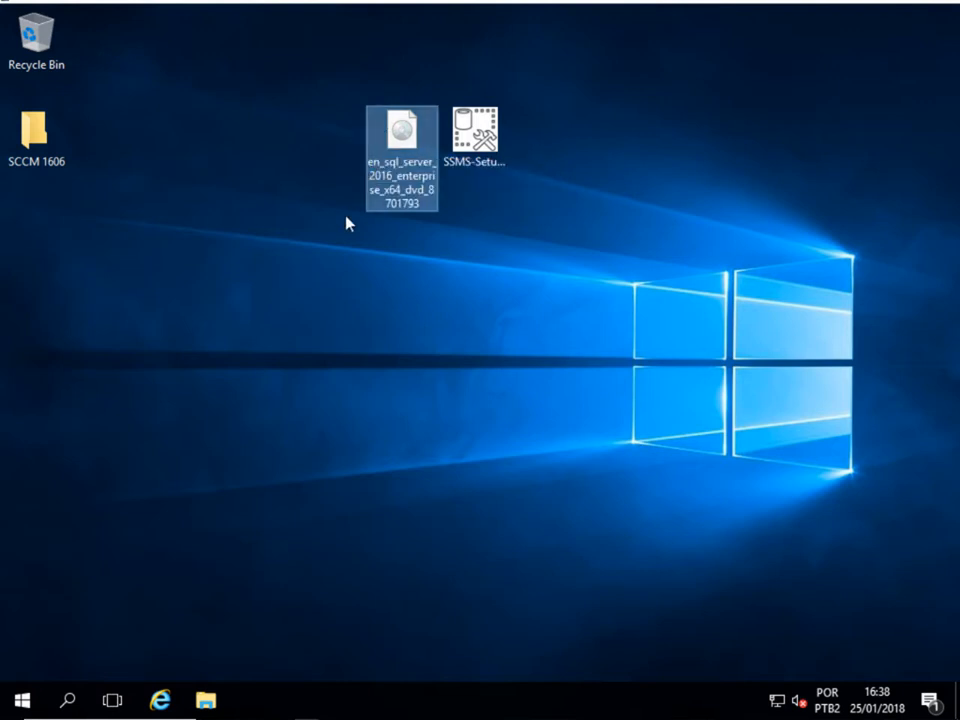
{"action": "right_click", "coordinate": [386, 152]}
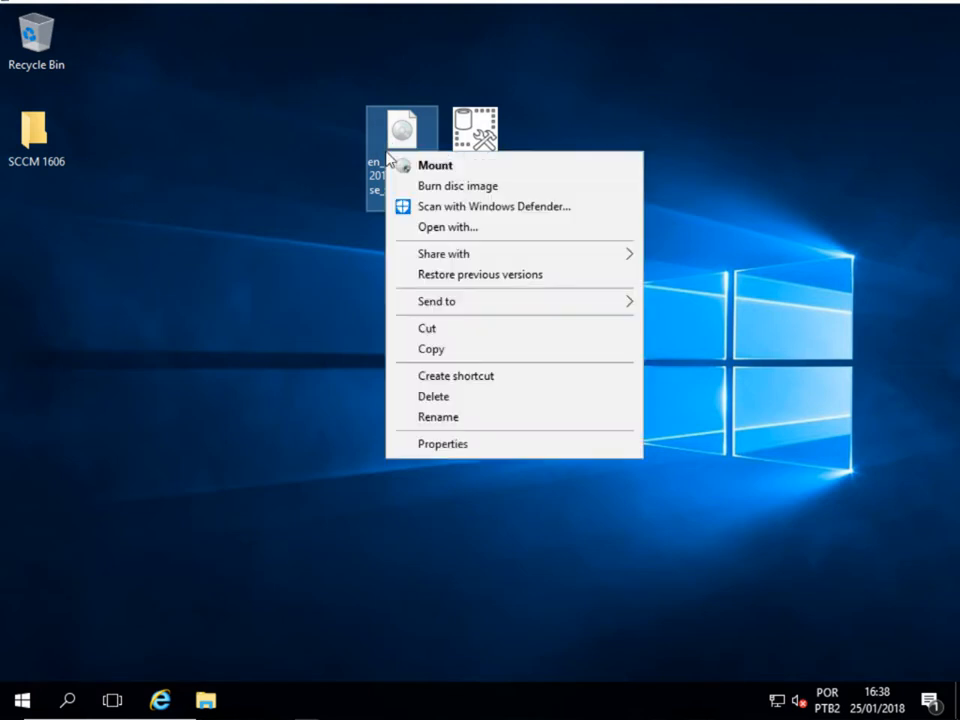
{"action": "left_click", "coordinate": [403, 172]}
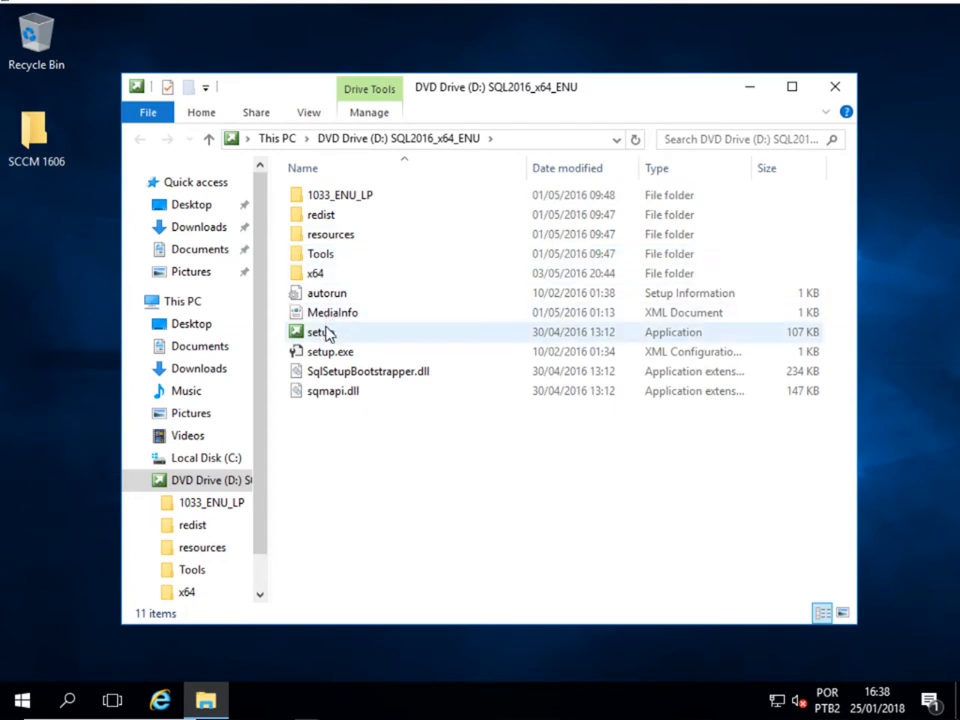
{"action": "left_click", "coordinate": [326, 333]}
{"action": "double_click", "coordinate": [326, 334]}
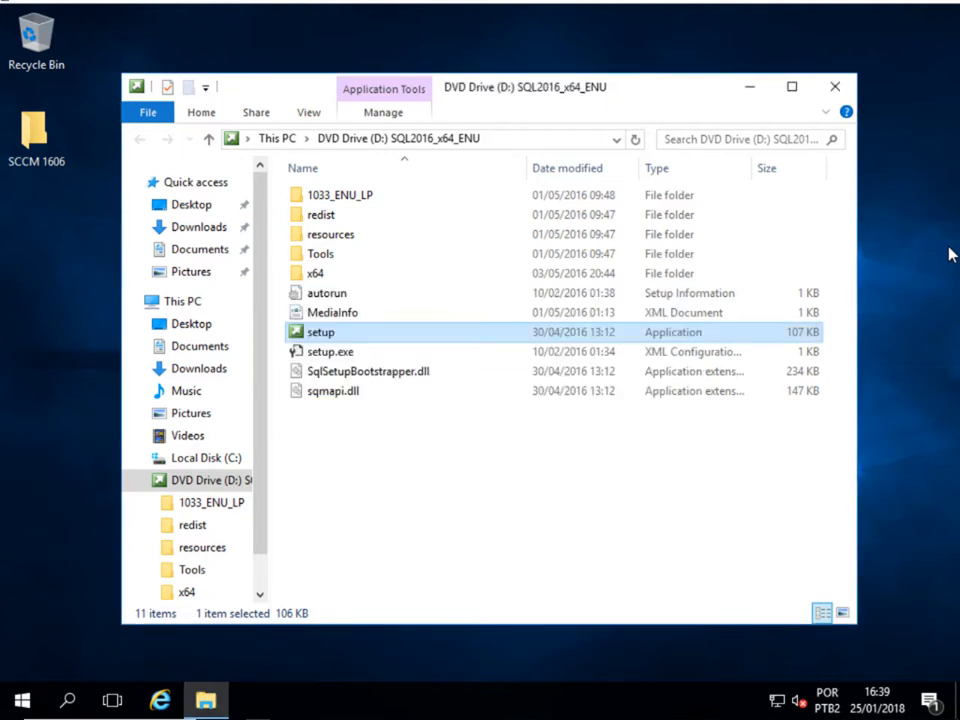
- Minimize File Explorer and choose Installation > New SQL Server stand-alone installation in Installation Center
{"action": "left_click", "coordinate": [750, 88]}
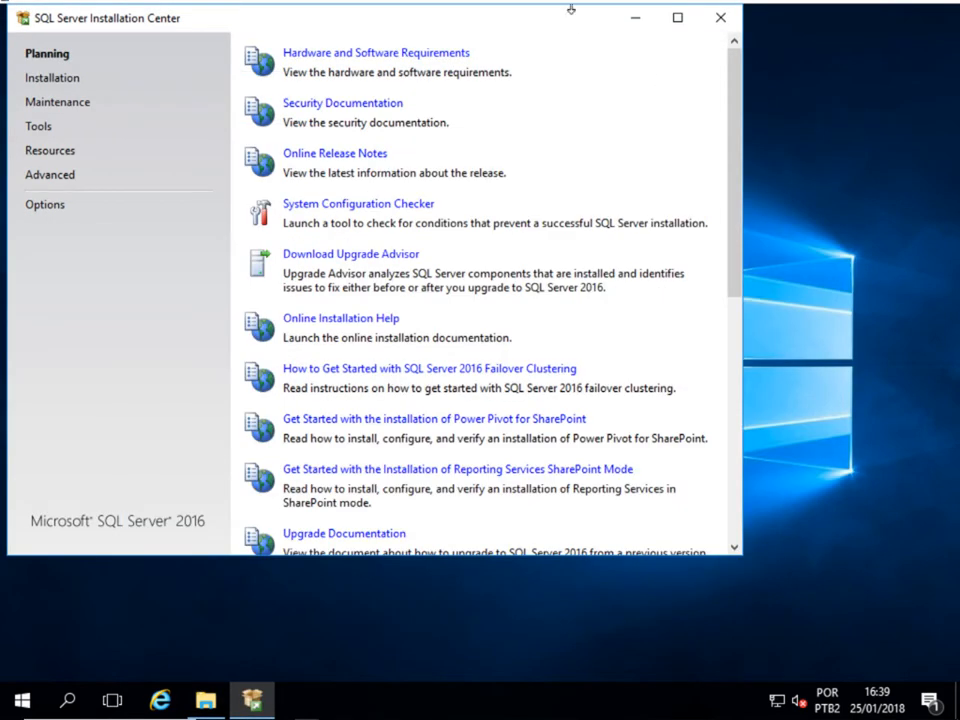
{"action": "left_click_drag", "start_coordinate": [570, 21], "coordinate": [686, 83]}
{"action": "left_click", "coordinate": [167, 140]}
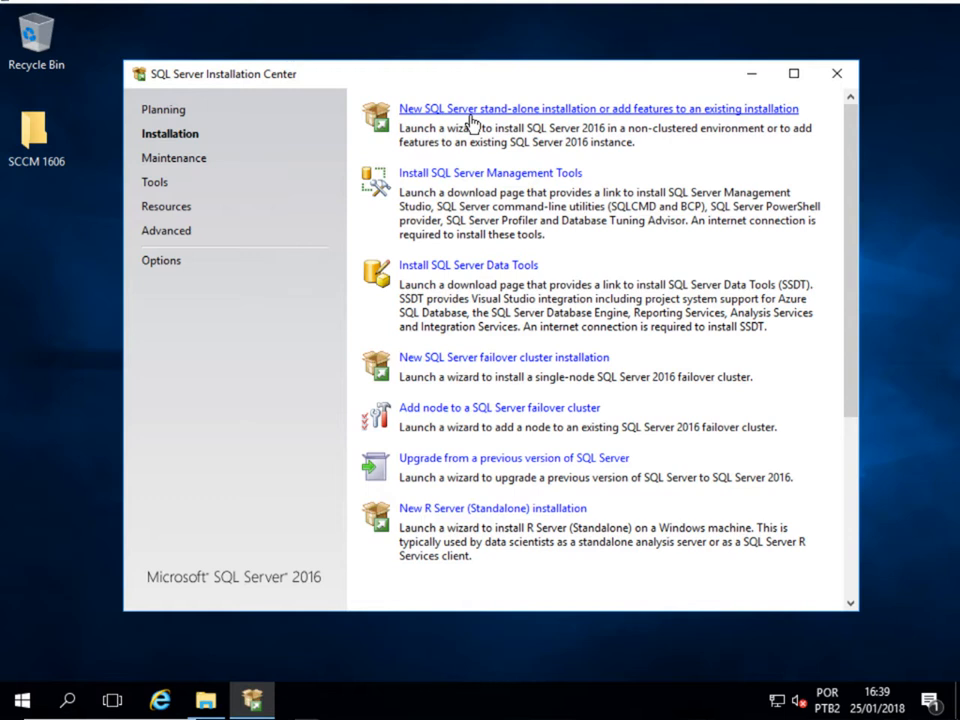
{"action": "left_click", "coordinate": [471, 110]}
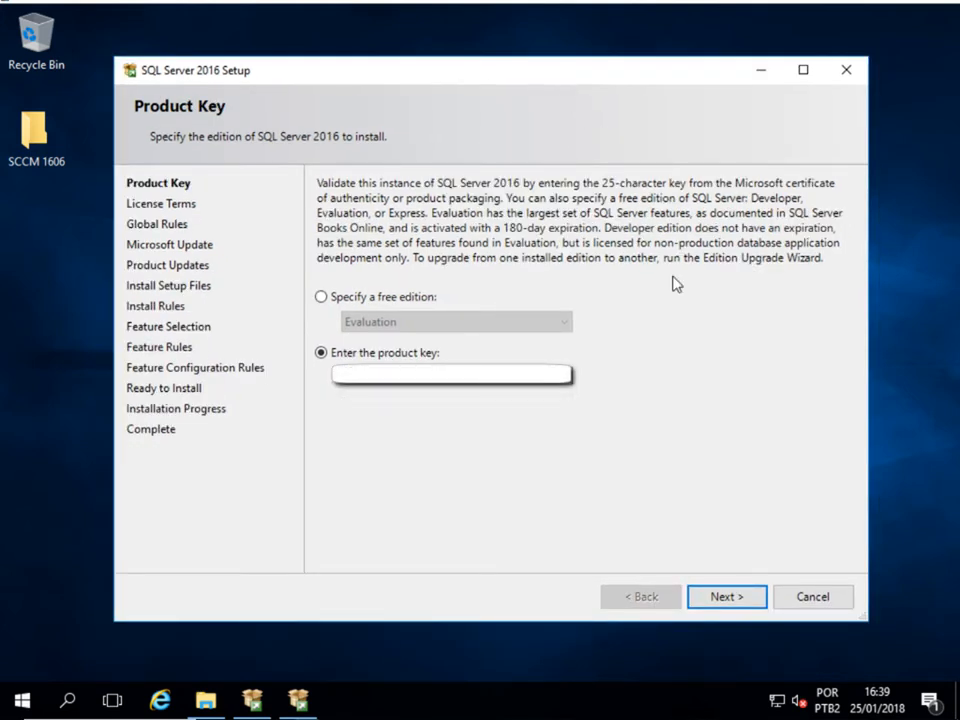
- Pass the product key, accept the license terms, enable Microsoft Update and skip past Product Updates
{"action": "left_click", "coordinate": [699, 593]}
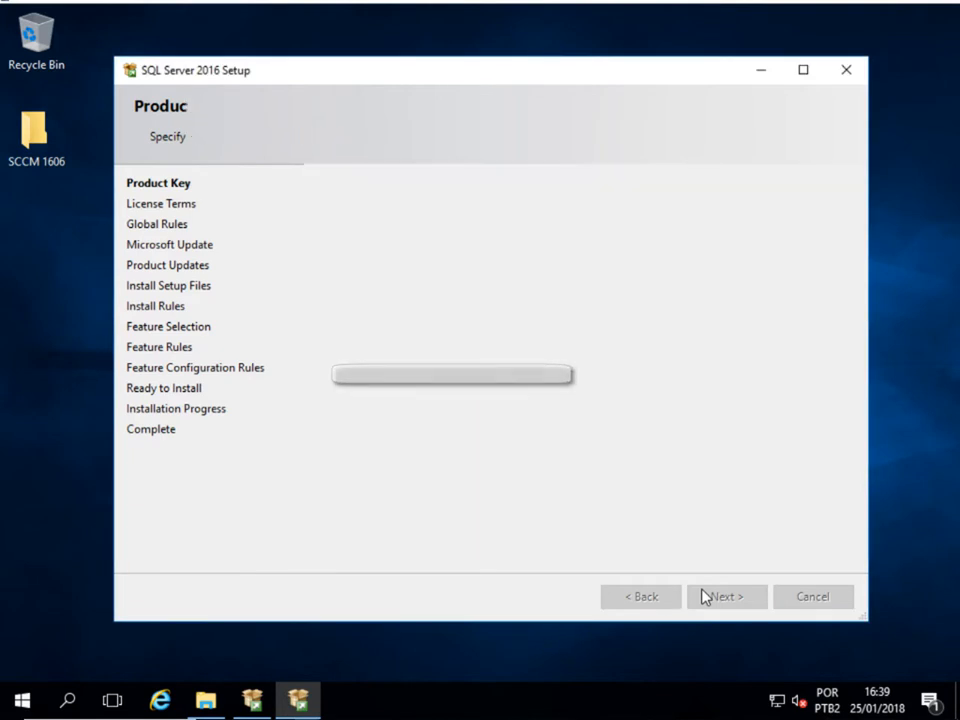
{"action": "left_click", "coordinate": [415, 490]}
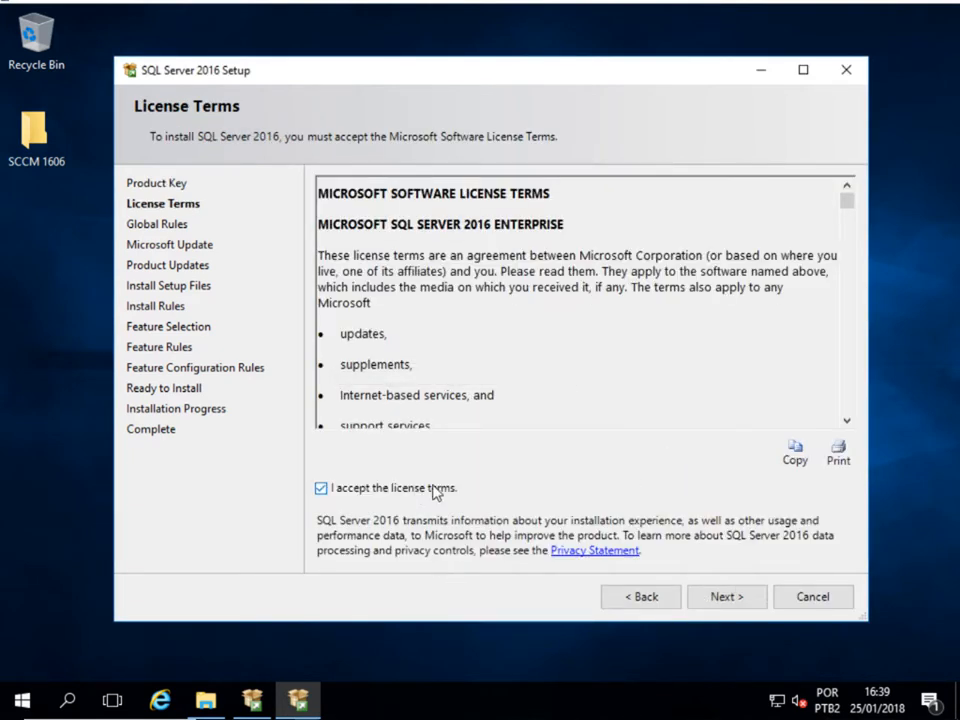
{"action": "left_click", "coordinate": [724, 592]}
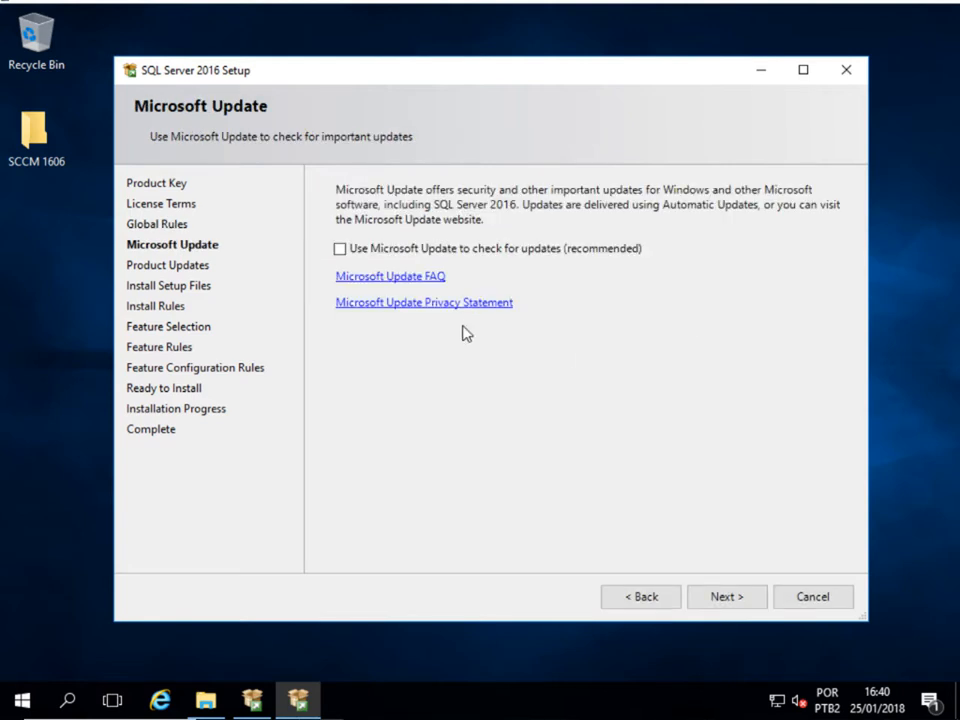
{"action": "left_click", "coordinate": [341, 255]}
{"action": "left_click", "coordinate": [698, 602]}
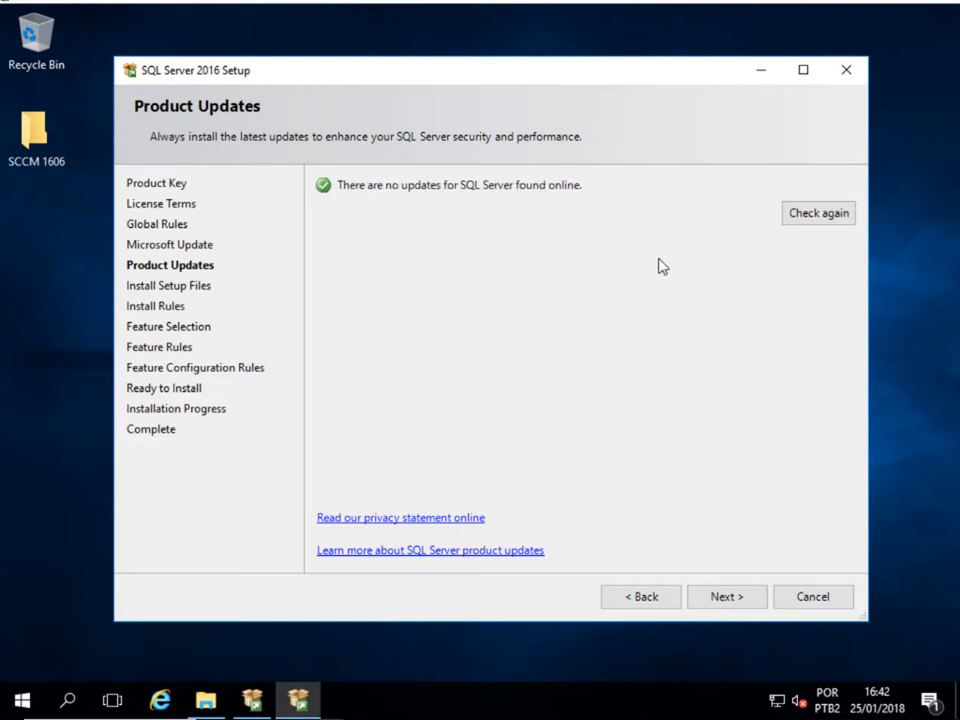
{"action": "left_click", "coordinate": [722, 598]}
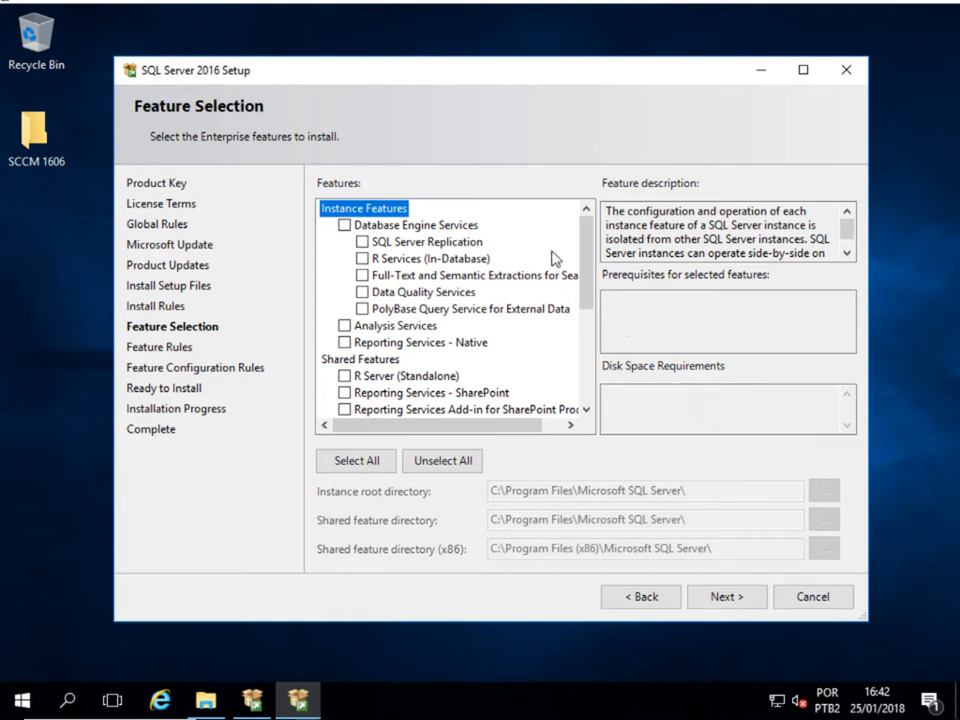
- Select Database Engine Services, Full-Text and Semantic Extractions, and Reporting Services - Native, keeping the default root directory
{"action": "left_click", "coordinate": [345, 227]}
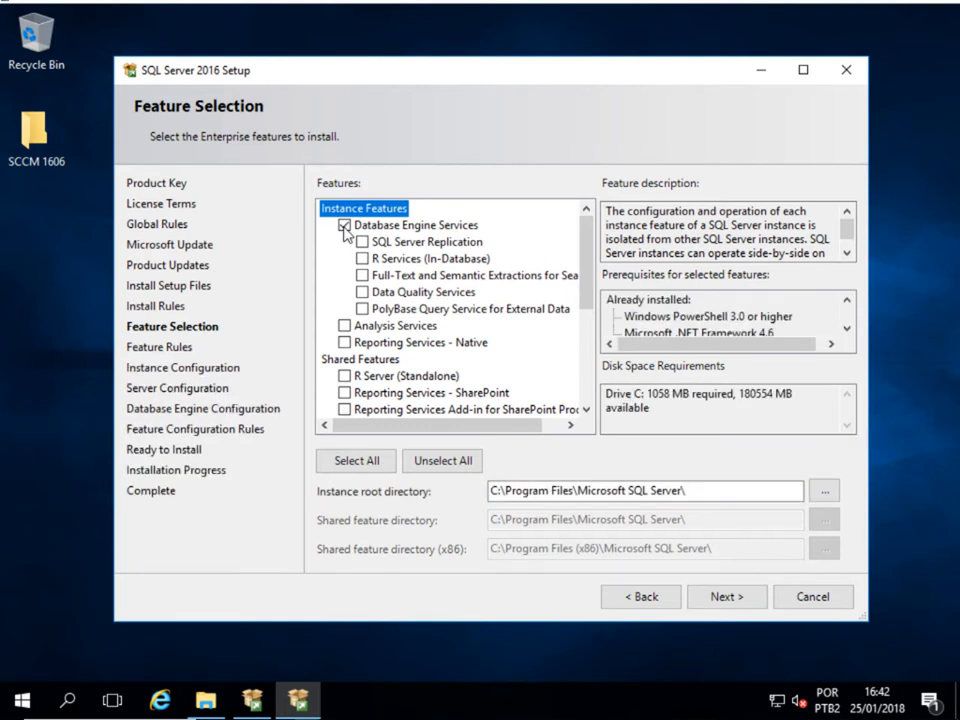
{"action": "left_click", "coordinate": [362, 278]}
{"action": "left_click", "coordinate": [344, 342]}
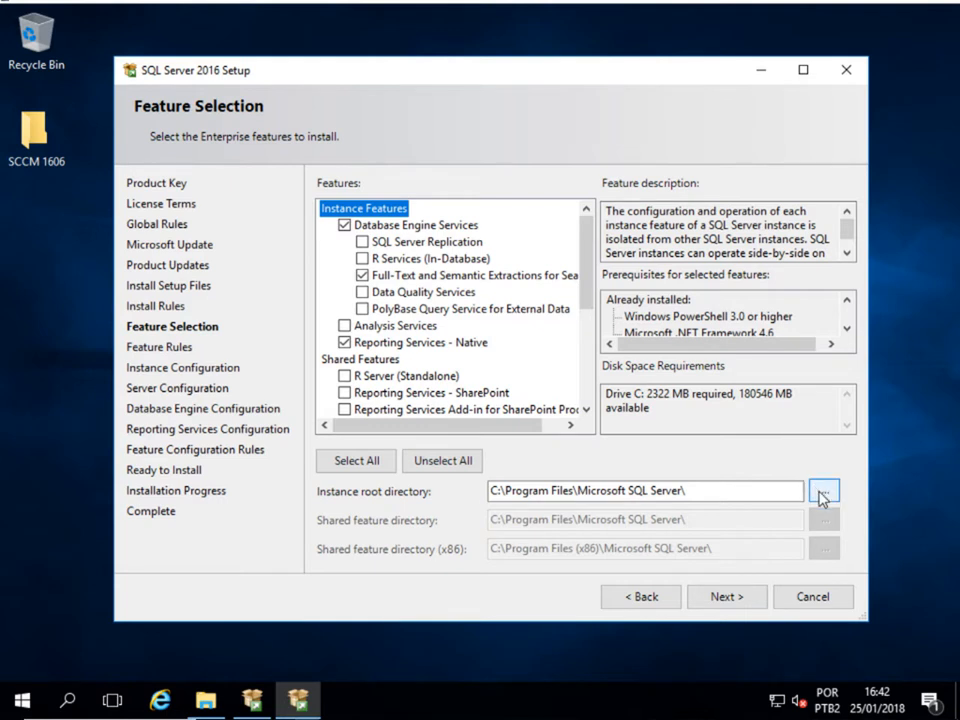
{"action": "left_click", "coordinate": [824, 492]}
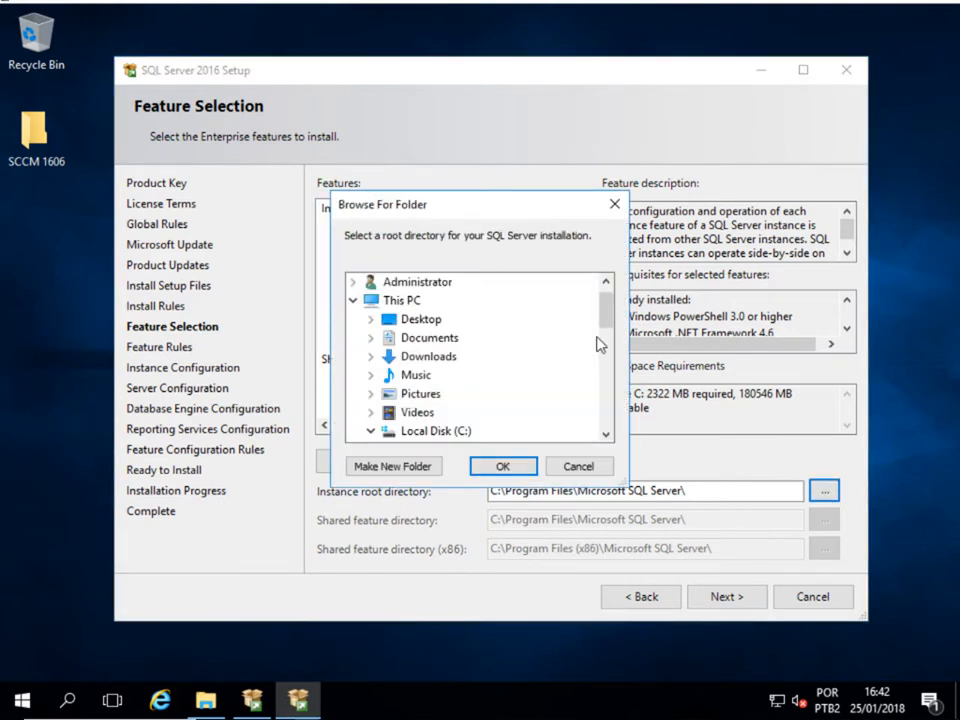
{"action": "scroll", "coordinate": [574, 349], "scroll_direction": "up", "scroll_amount": 10}
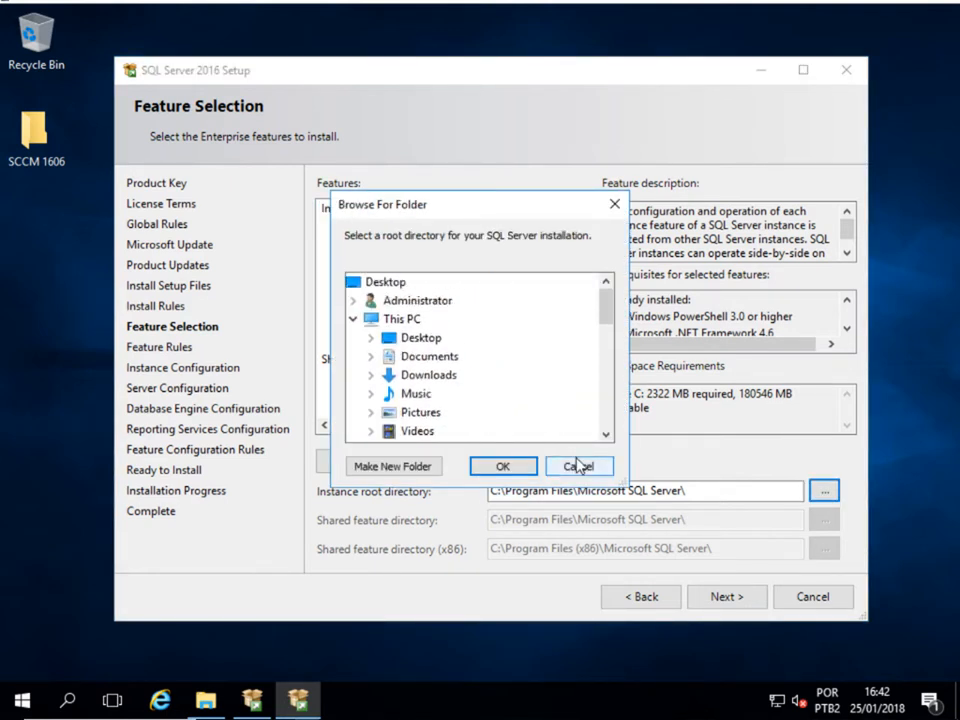
{"action": "left_click", "coordinate": [576, 465]}
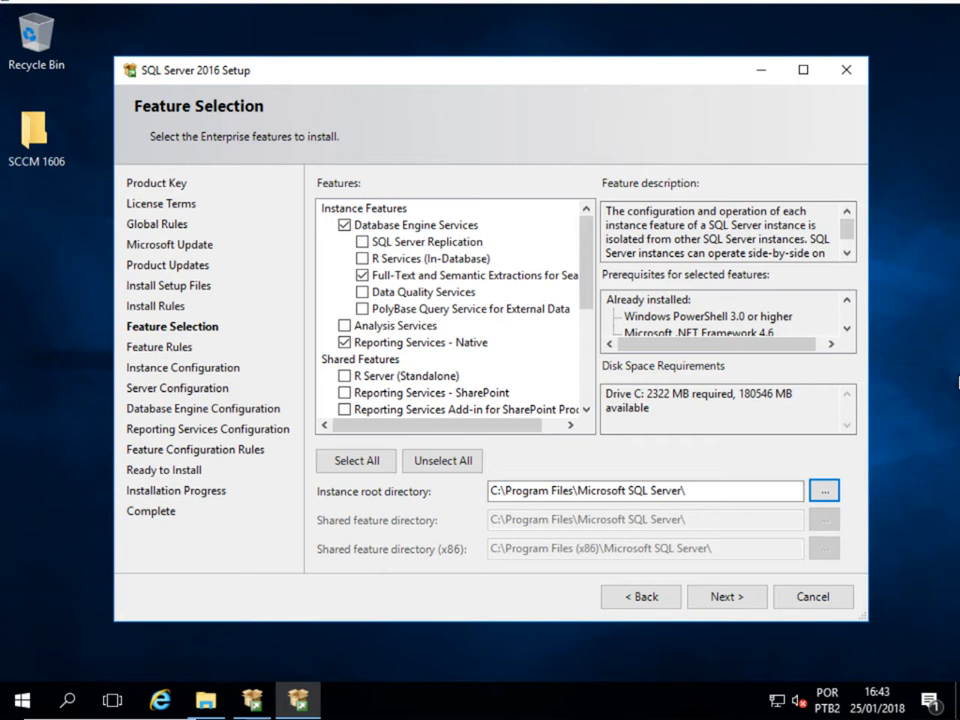
{"action": "left_click", "coordinate": [729, 598]}
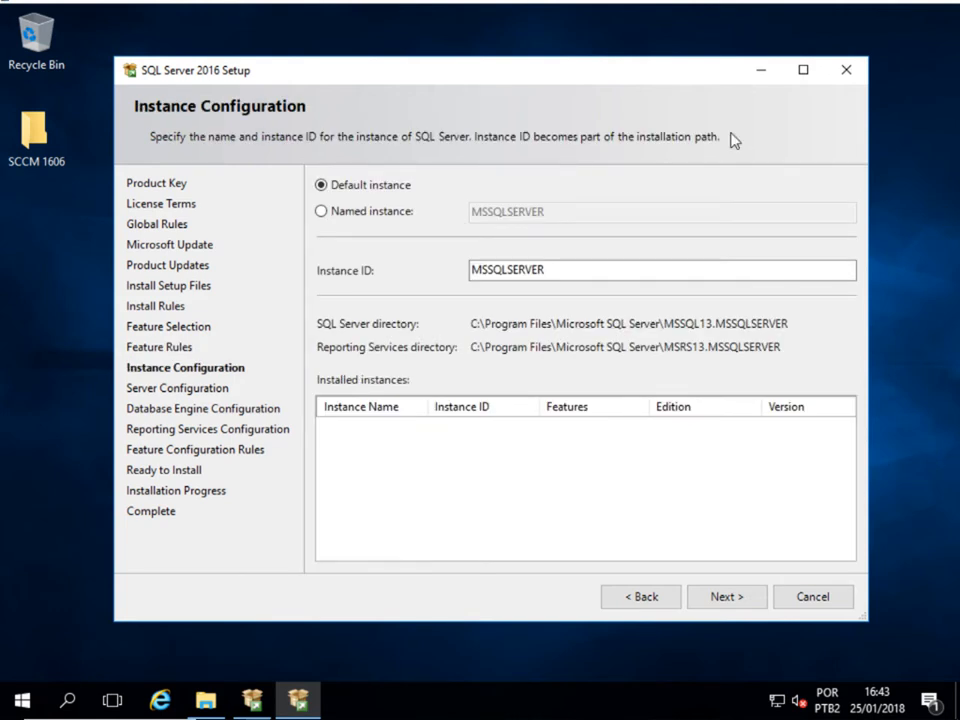
- Choose Named instance SCCM1606 with instance ID SCCM1606 and continue
{"action": "left_click", "coordinate": [400, 211]}
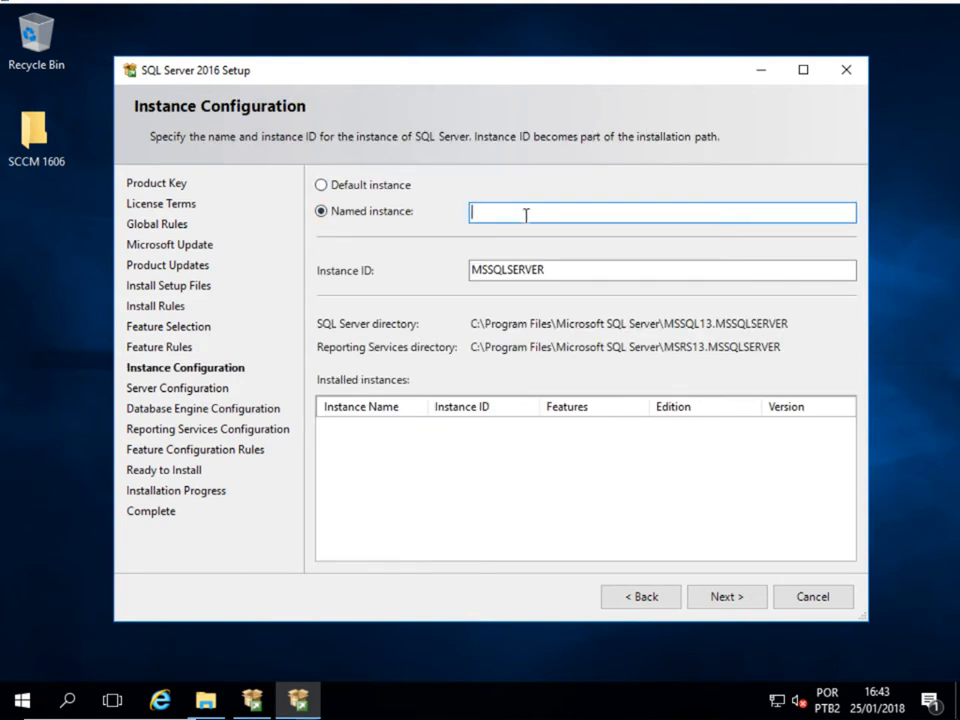
{"action": "type", "text": "SCCM1606"}
{"action": "left_click", "coordinate": [580, 268]}
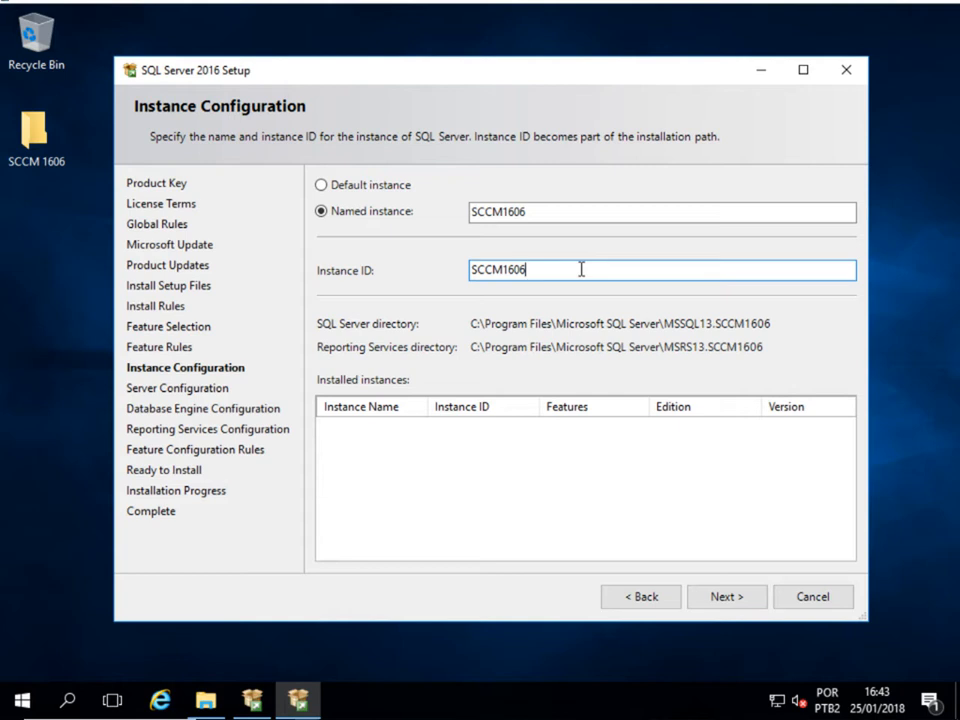
{"action": "left_click", "coordinate": [714, 594]}
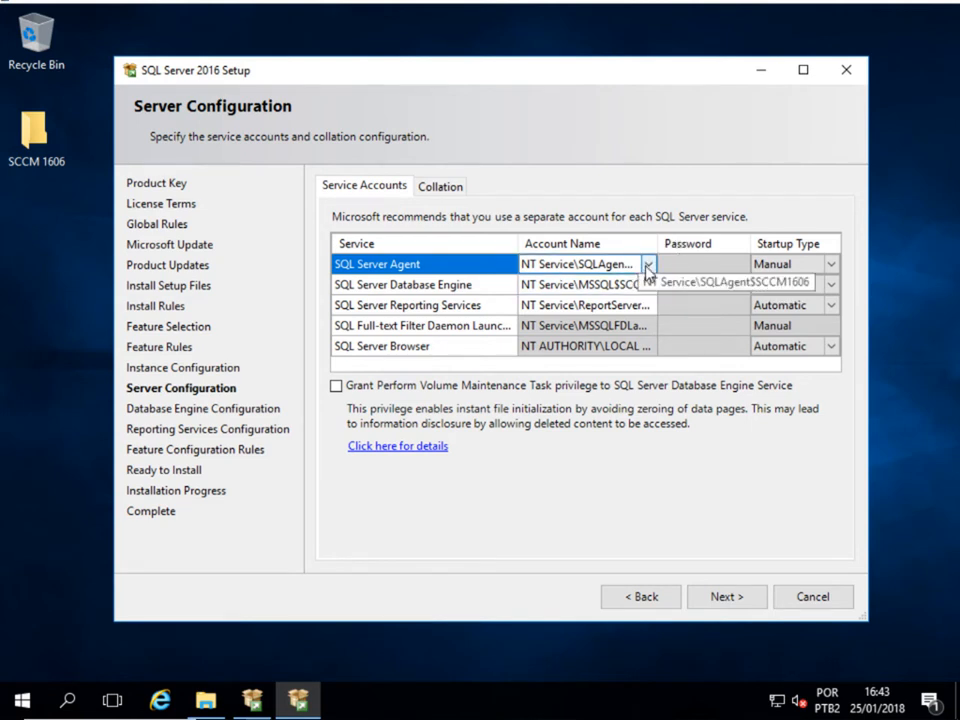
- Assign the SQL Agent domain account to SQL Server Agent, authenticating with domain administrator credentials
{"action": "left_click", "coordinate": [645, 266]}
{"action": "left_click", "coordinate": [647, 265]}
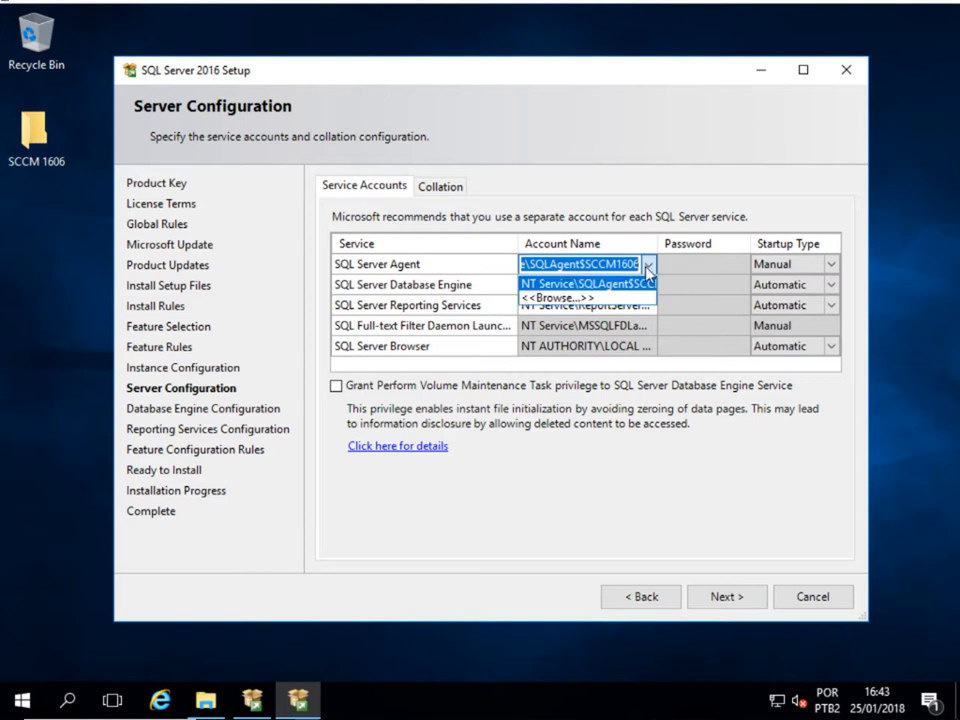
{"action": "left_click", "coordinate": [615, 297]}
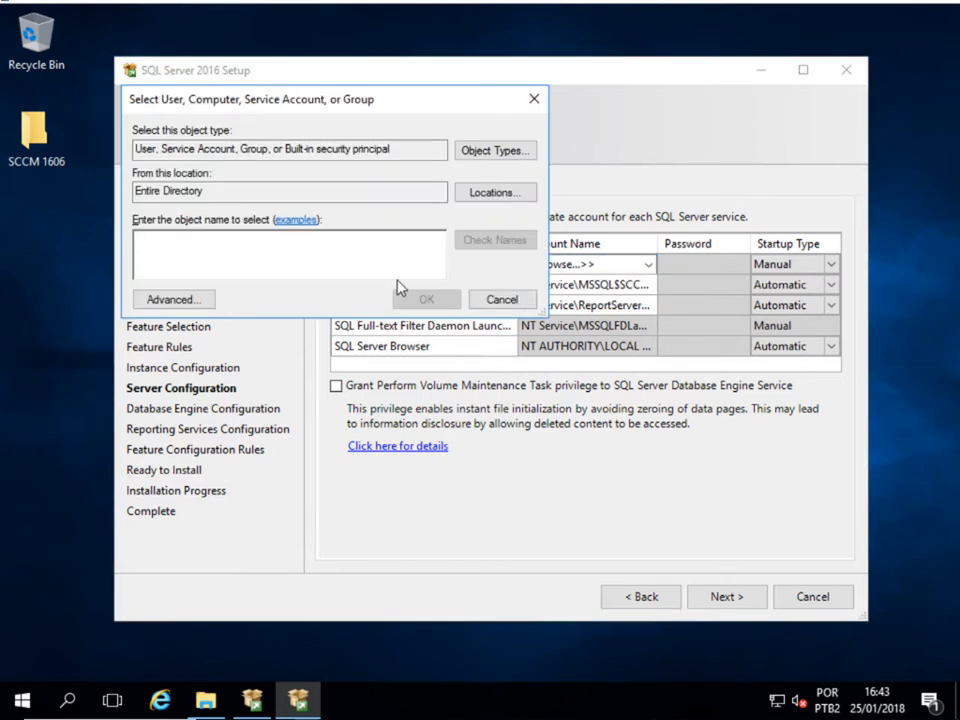
{"action": "type", "text": "SQLSCC"}
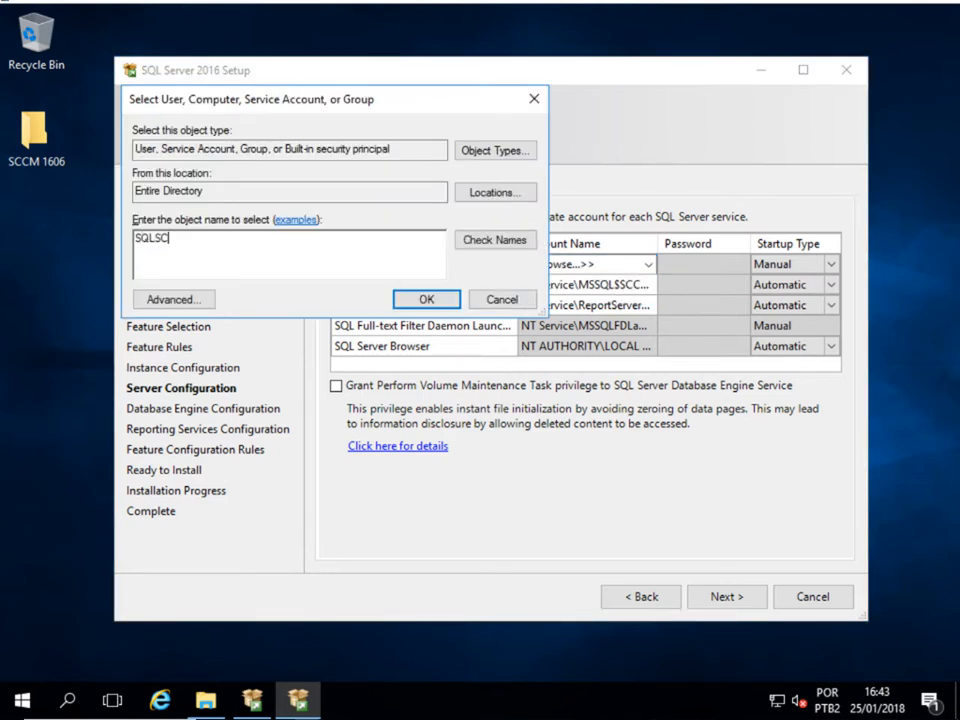
{"action": "left_click", "coordinate": [475, 242]}
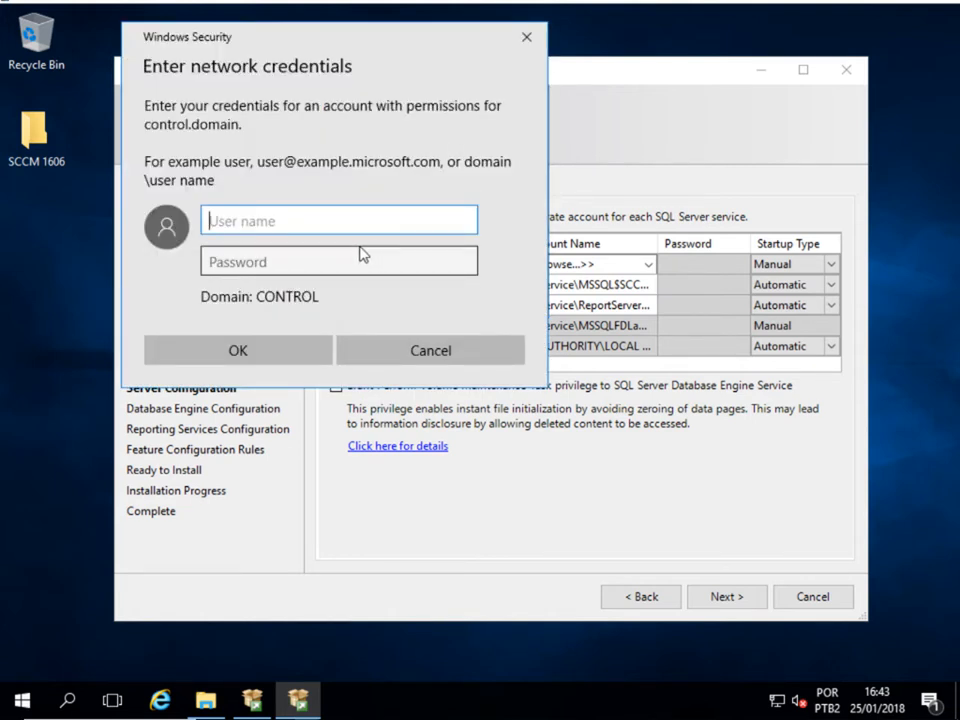
{"action": "type", "text": "contr"}
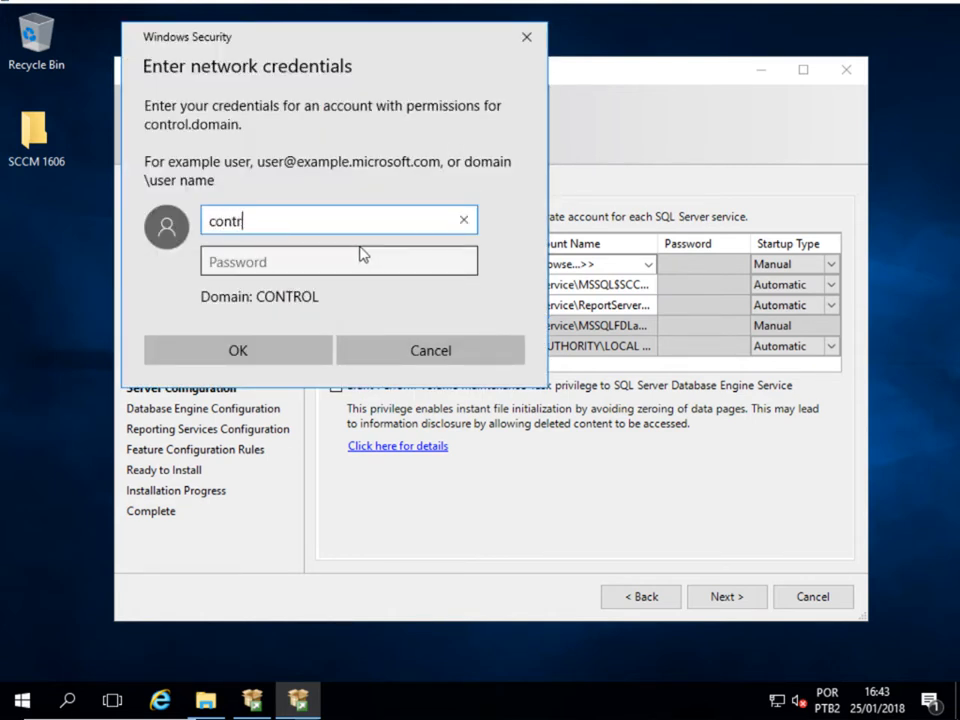
{"action": "type", "text": "ol.domain\\"}
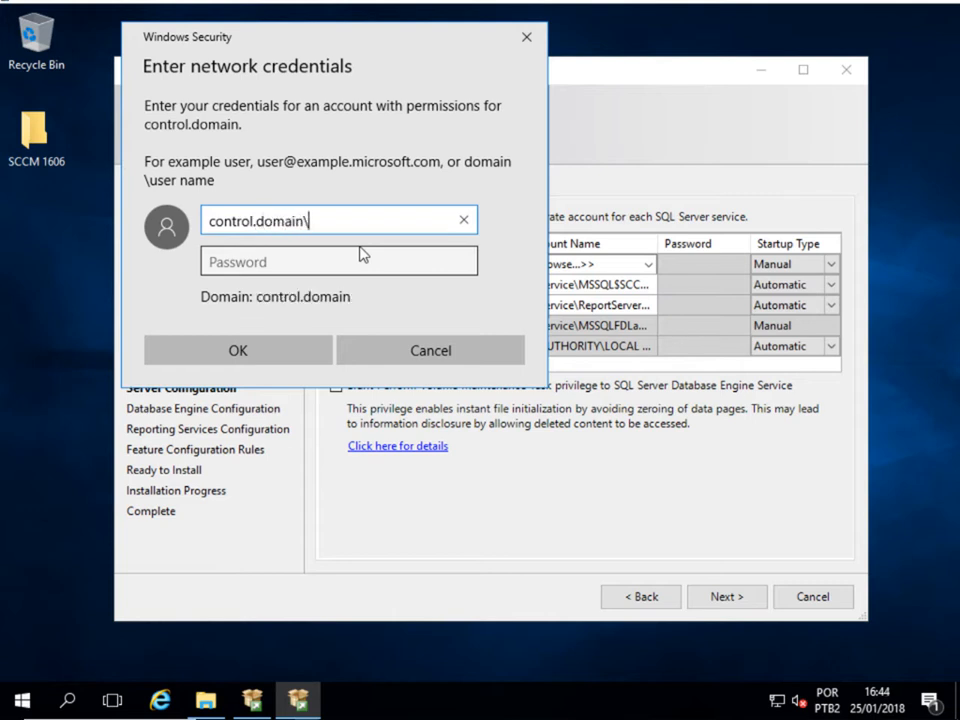
{"action": "type", "text": "administrator"}
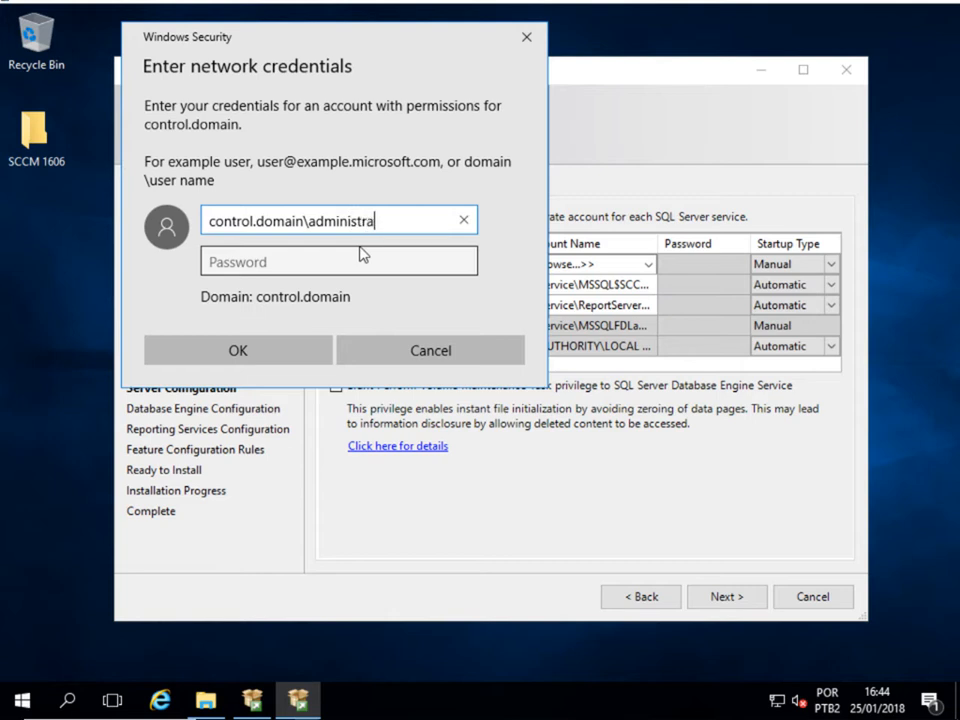
{"action": "key", "text": "Tab"}
{"action": "key", "text": "Caps_Lock"}
{"action": "type", "text": "*************"}
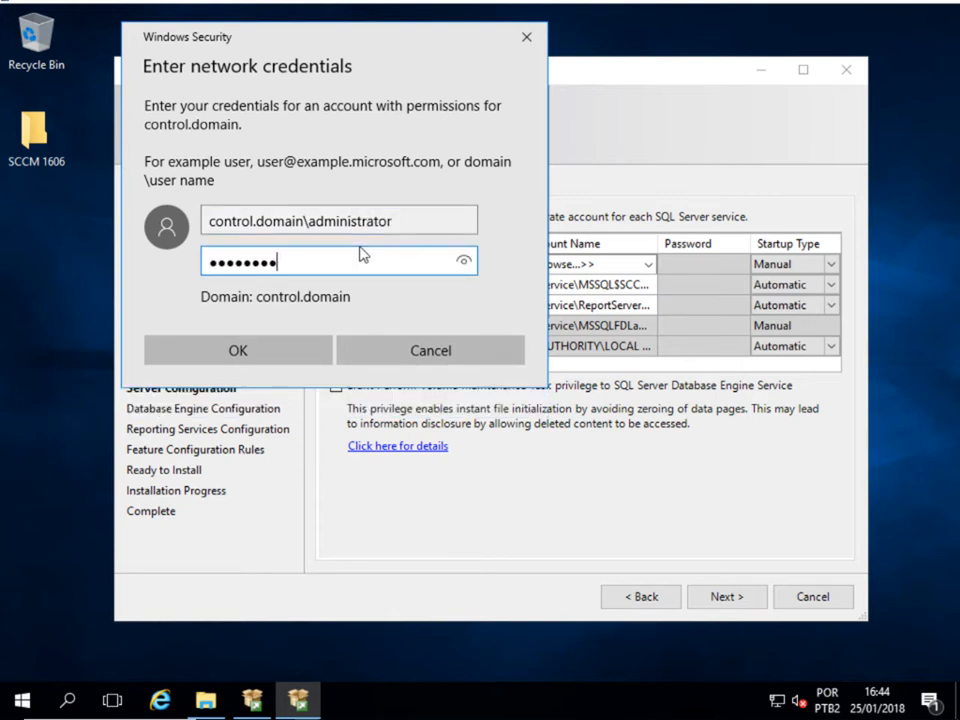
{"action": "key", "text": "Return"}
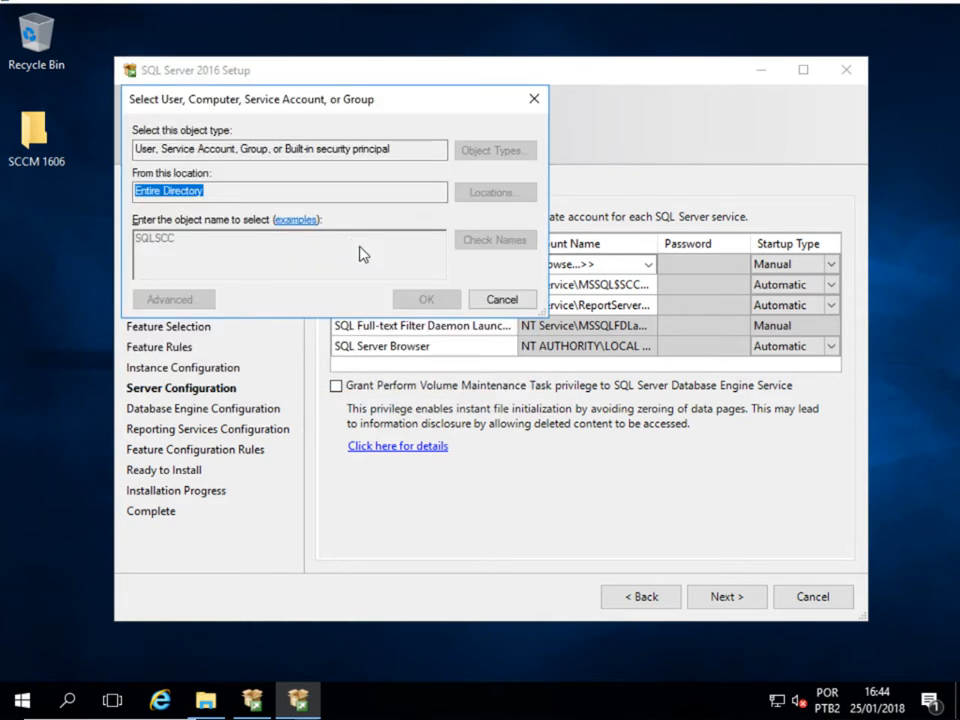
{"action": "left_click", "coordinate": [361, 254]}
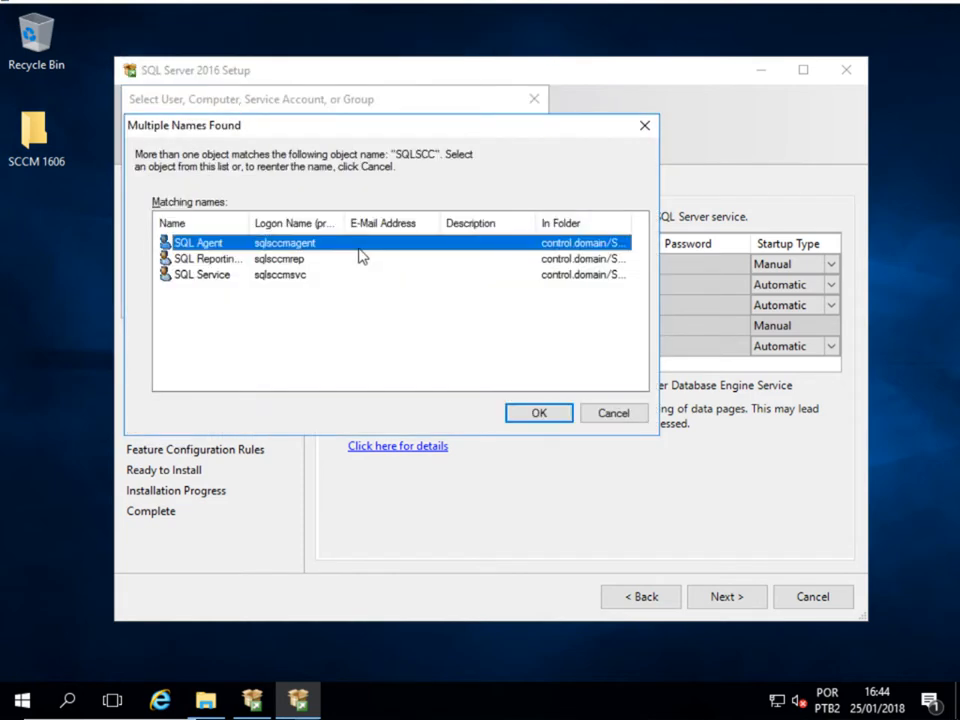
{"action": "left_click", "coordinate": [518, 408]}
{"action": "left_click", "coordinate": [426, 298]}
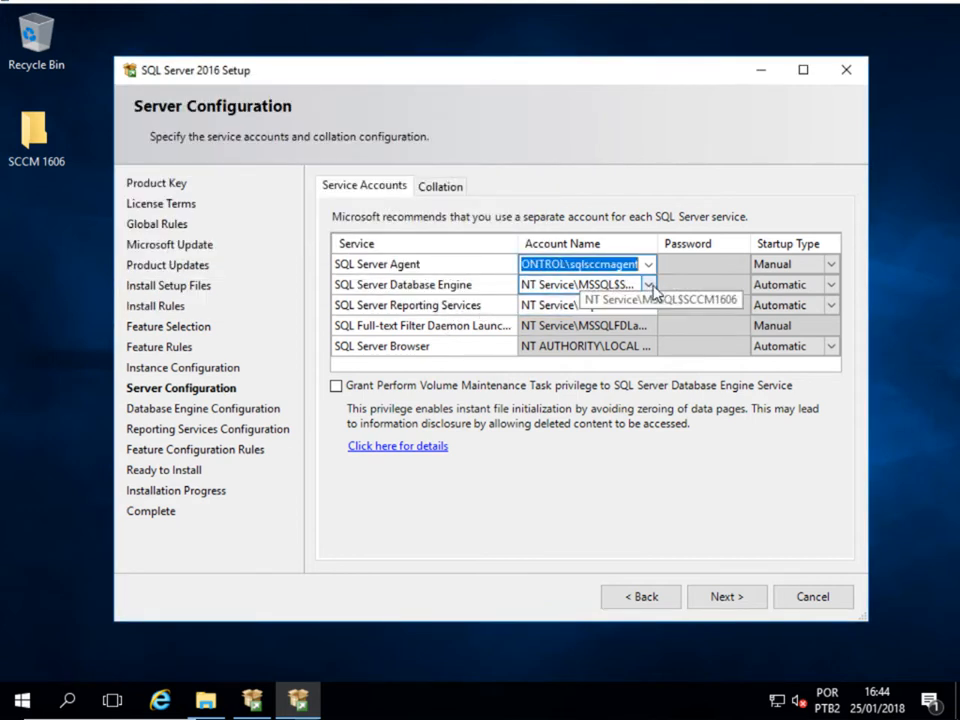
- Assign the SQL Service domain account to the Database Engine service
{"action": "left_click", "coordinate": [649, 285]}
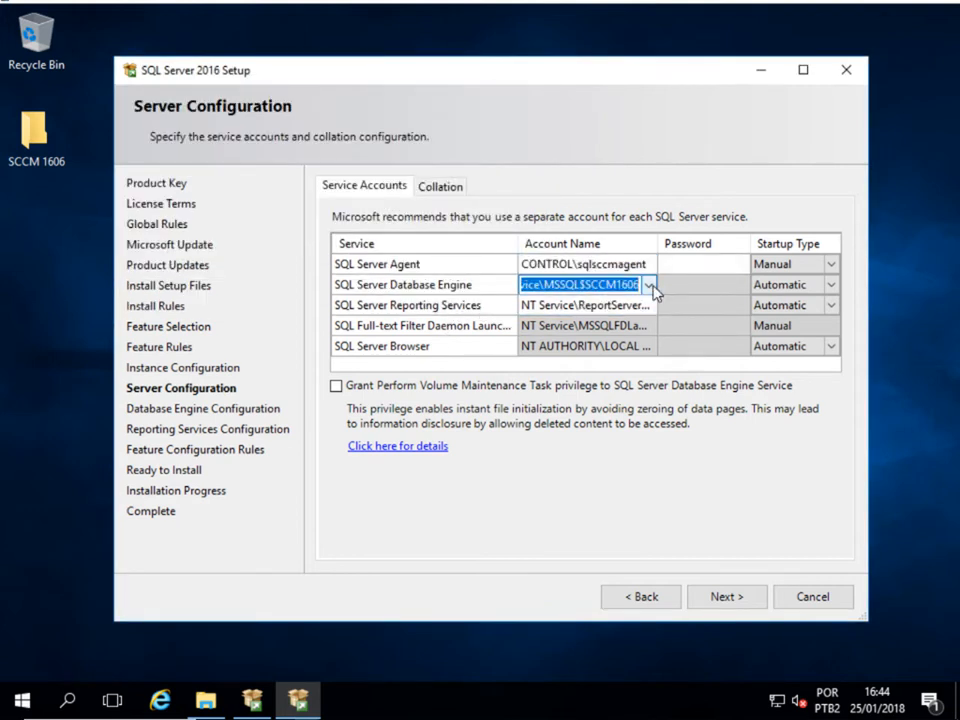
{"action": "left_click", "coordinate": [649, 285]}
{"action": "left_click", "coordinate": [560, 318]}
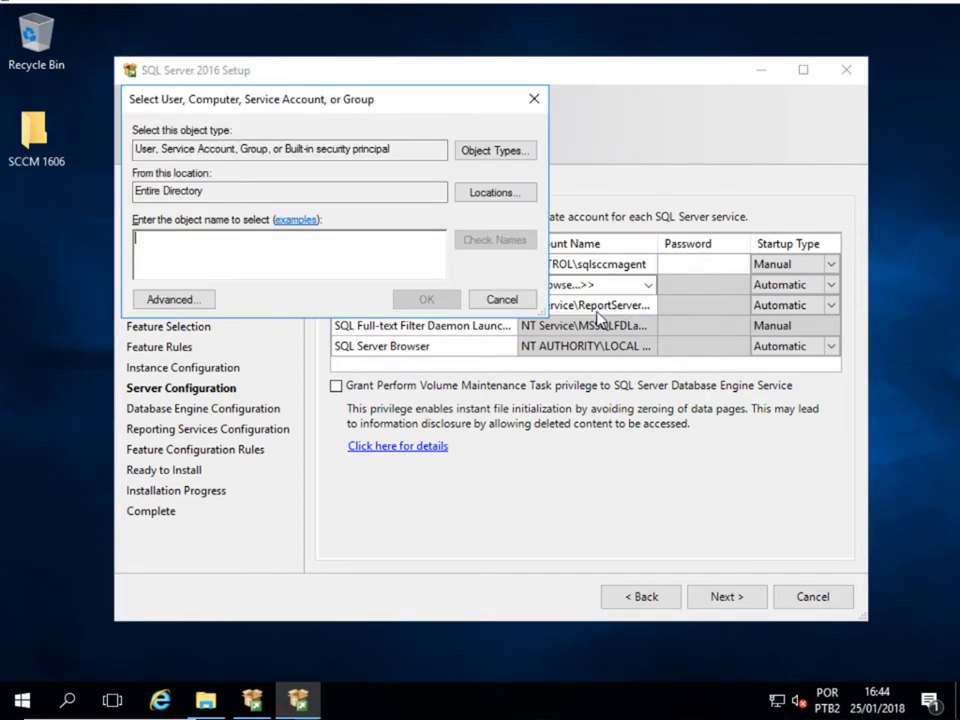
{"action": "type", "text": "sqls"}
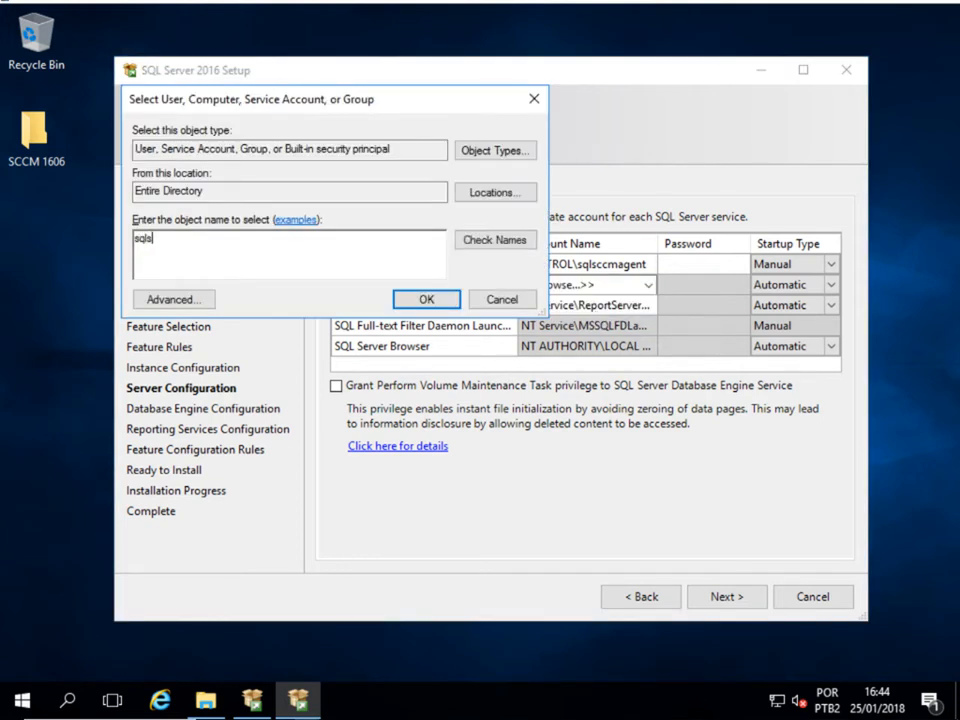
{"action": "type", "text": "s"}
{"action": "key", "text": "BackSpace"}
{"action": "left_click", "coordinate": [499, 241]}
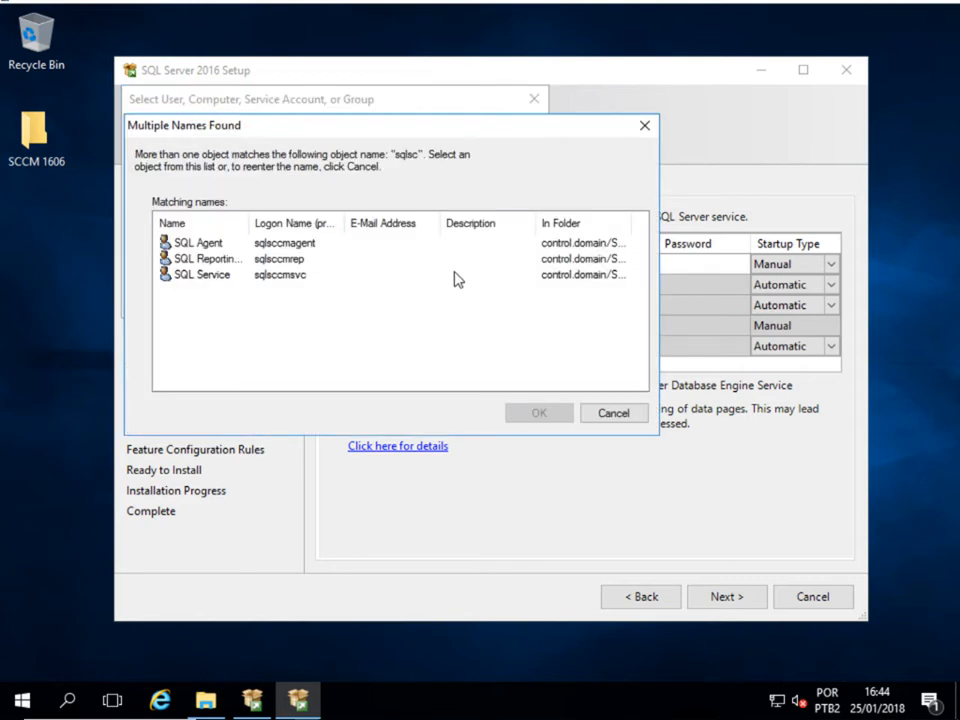
{"action": "left_click", "coordinate": [303, 277]}
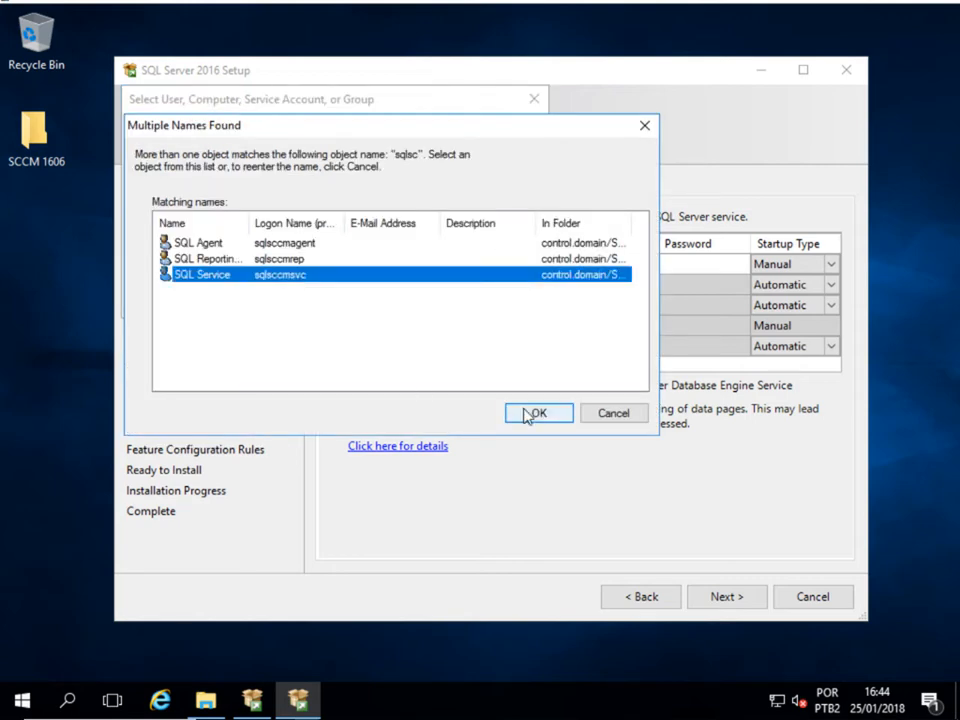
{"action": "left_click", "coordinate": [527, 413]}
{"action": "left_click", "coordinate": [448, 298]}
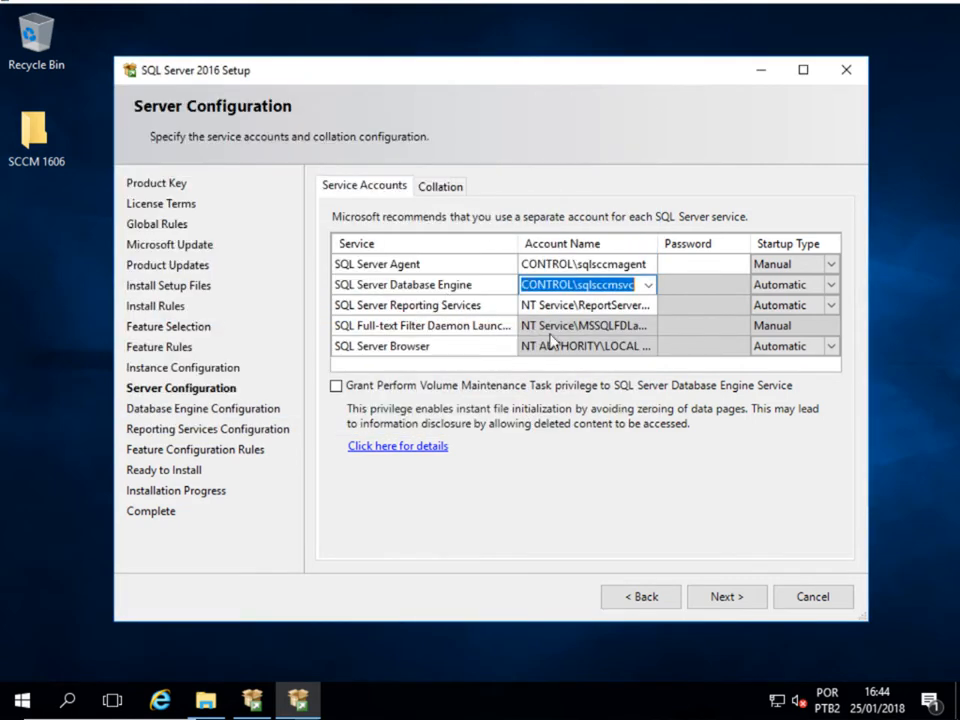
- Assign the SQL Reporting domain account to Reporting Services
{"action": "left_click", "coordinate": [645, 310]}
{"action": "left_click", "coordinate": [647, 307]}
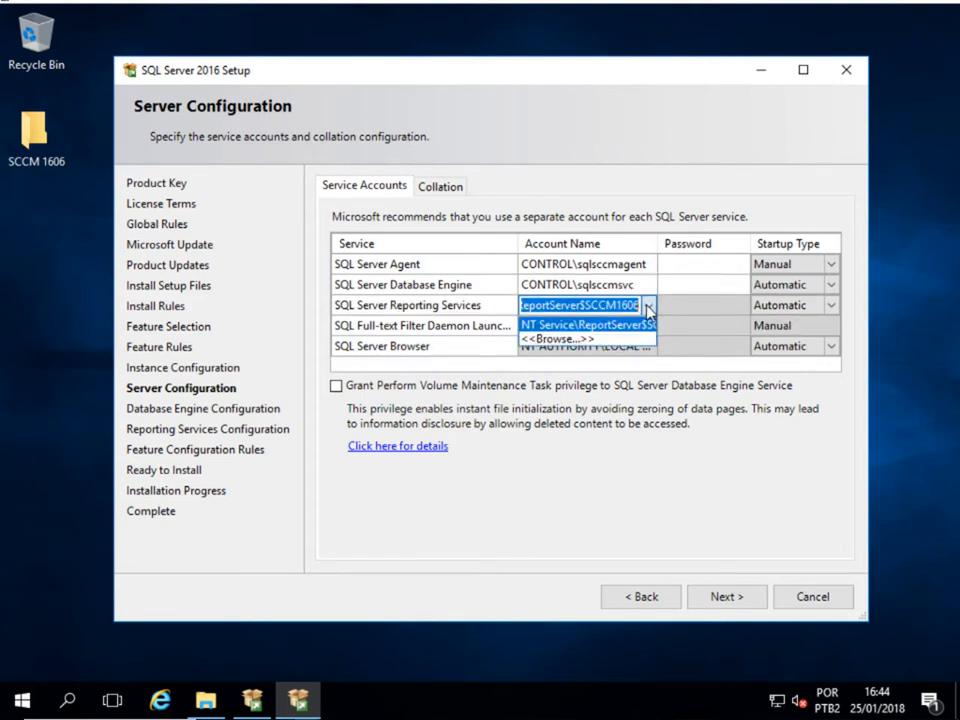
{"action": "left_click", "coordinate": [555, 336]}
{"action": "type", "text": "sq"}
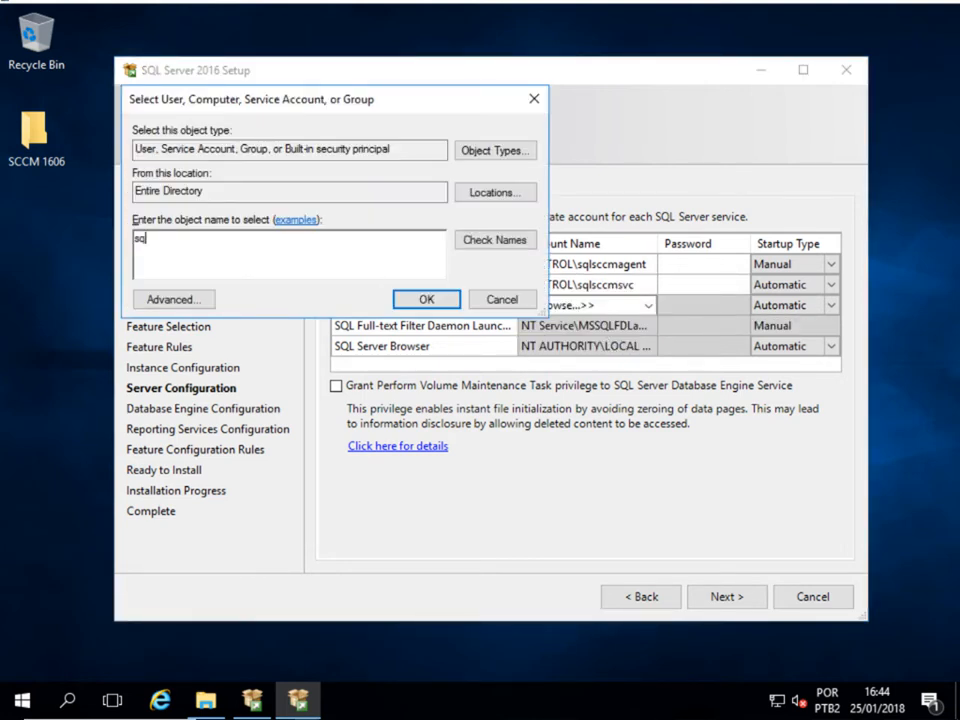
{"action": "type", "text": "lsc"}
{"action": "left_click", "coordinate": [510, 240]}
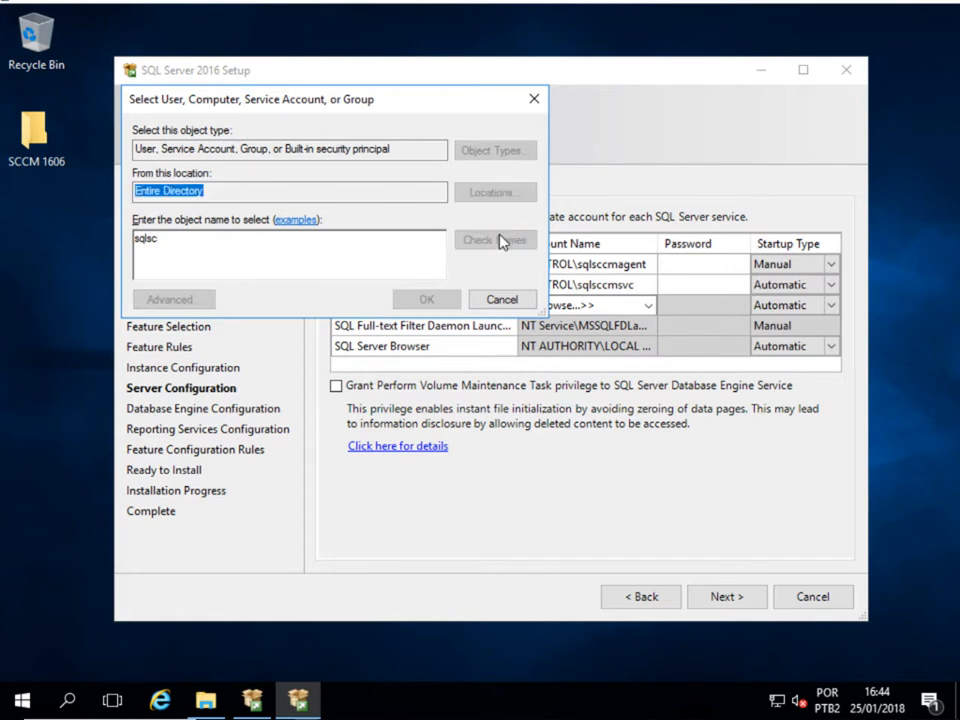
{"action": "left_click", "coordinate": [283, 259]}
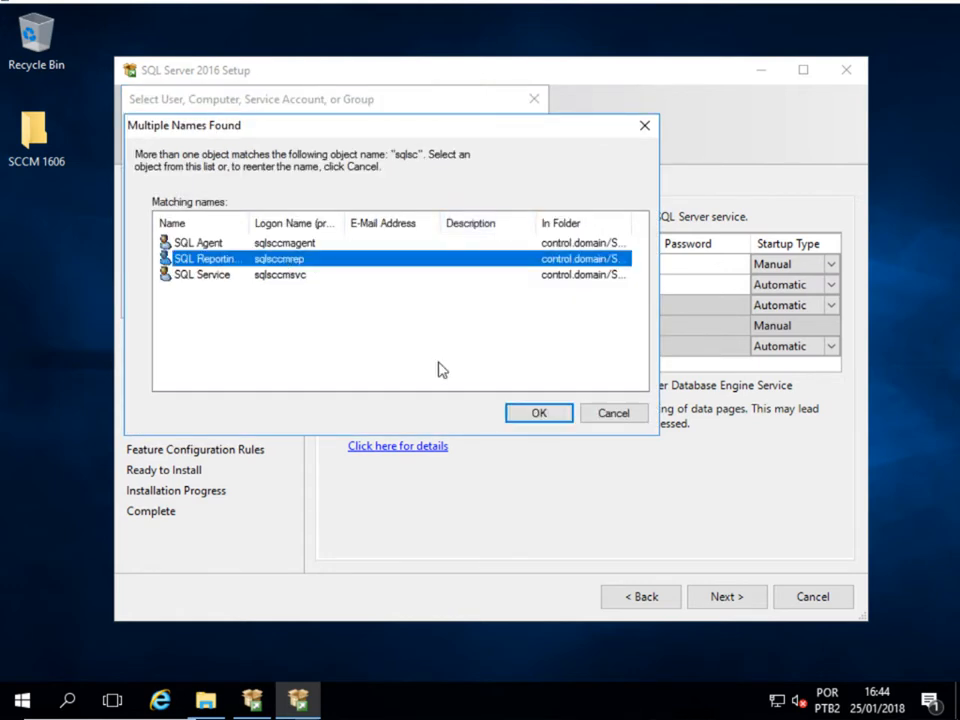
{"action": "left_click", "coordinate": [521, 418]}
{"action": "left_click", "coordinate": [432, 299]}
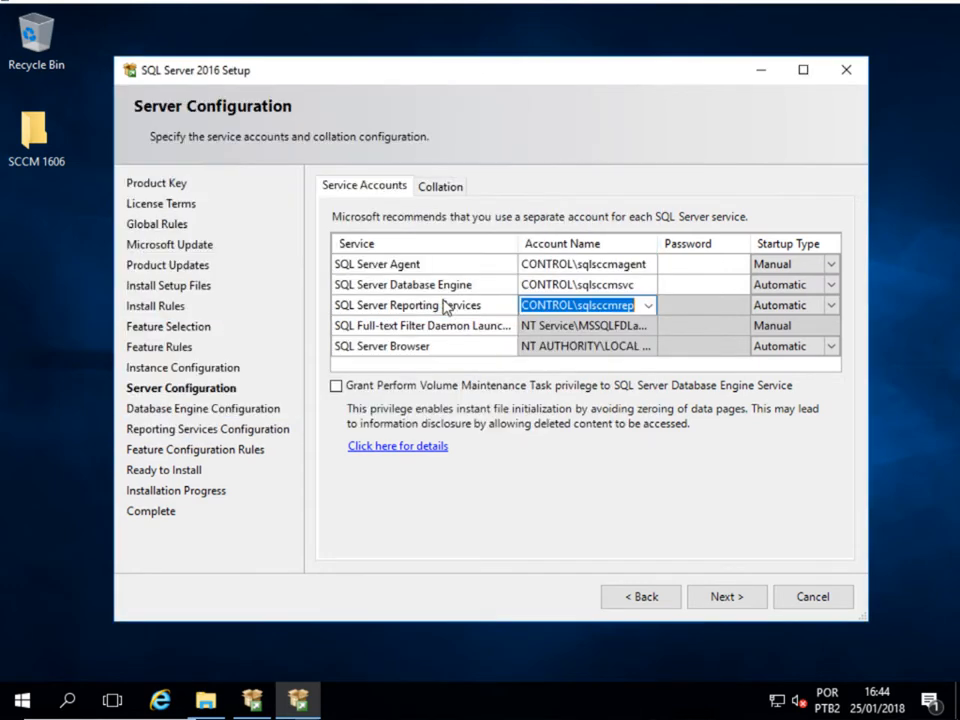
- Enter the SQL Server Agent account password and set its startup type to Automatic
{"action": "left_click", "coordinate": [680, 265]}
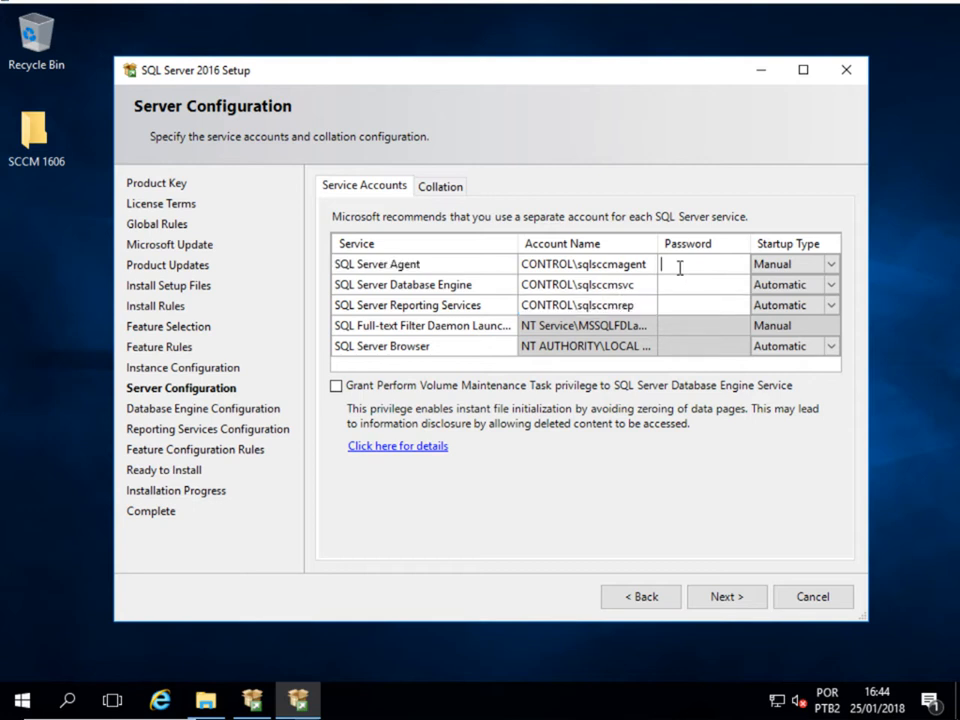
{"action": "type", "text": "•••••••••"}
{"action": "key", "text": "Tab"}
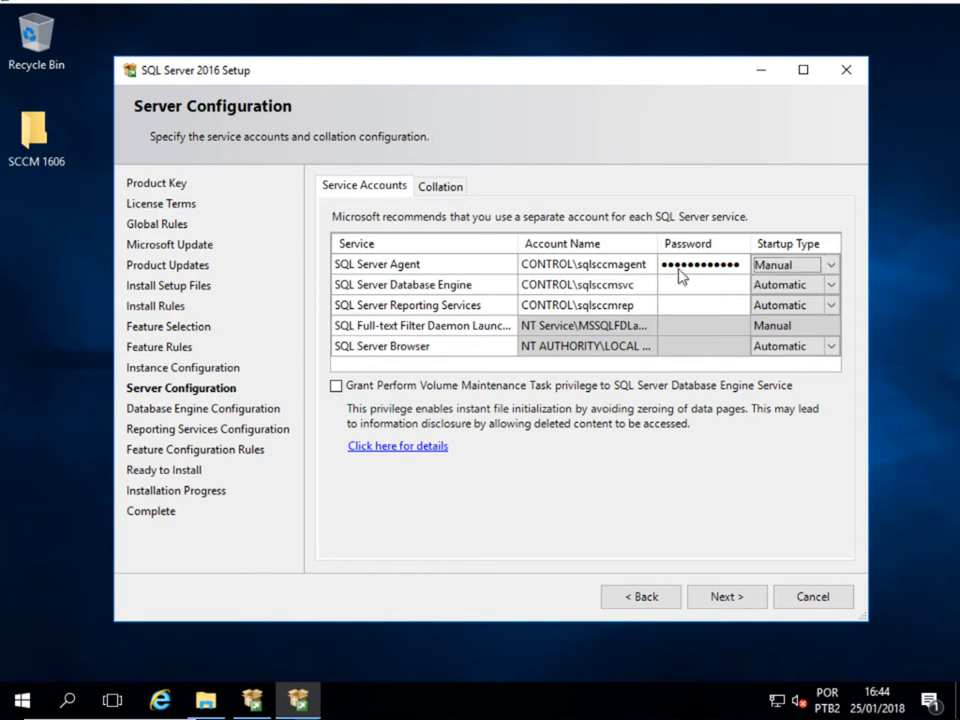
{"action": "left_click", "coordinate": [829, 266]}
{"action": "left_click", "coordinate": [820, 284]}
- Enter the passwords for the Database Engine and Reporting Services accounts
{"action": "left_click", "coordinate": [741, 285]}
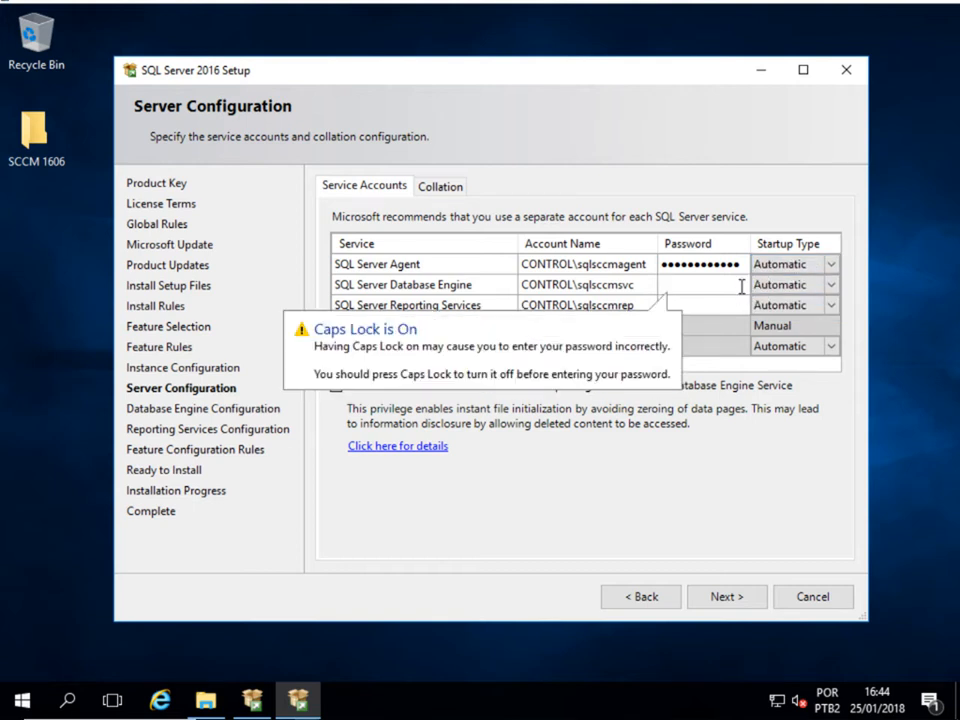
{"action": "type", "text": "***********"}
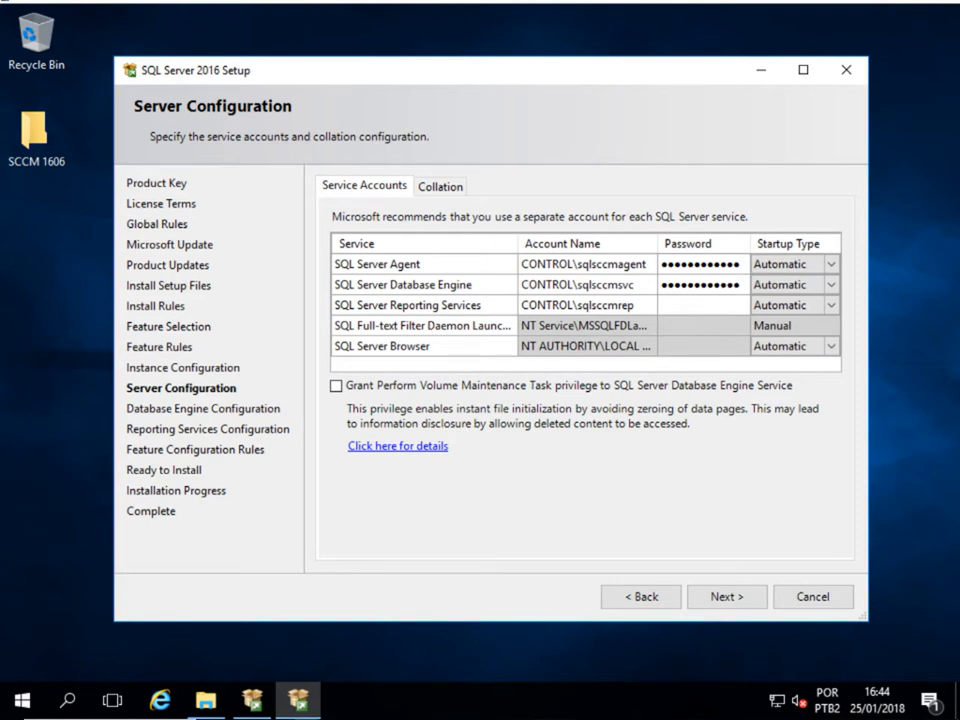
{"action": "left_click", "coordinate": [741, 305]}
{"action": "type", "text": "***********"}
- Customize the Database Engine collation to SQL collation SQL_Latin1_General_CP1_CI_AS and continue
{"action": "left_click", "coordinate": [453, 187]}
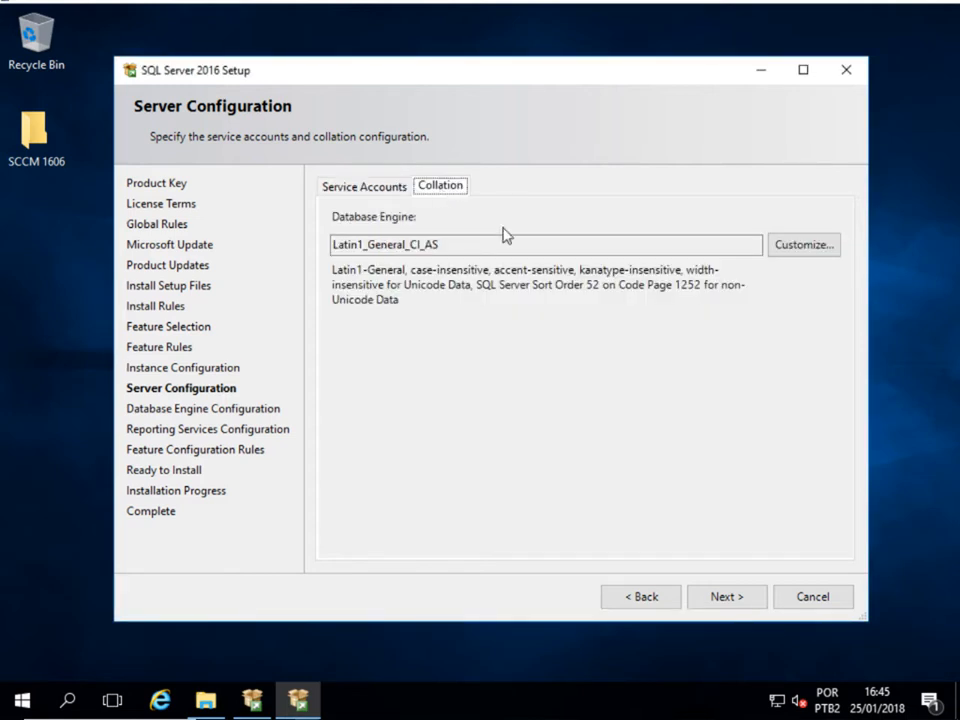
{"action": "left_click", "coordinate": [788, 252]}
{"action": "left_click", "coordinate": [199, 381]}
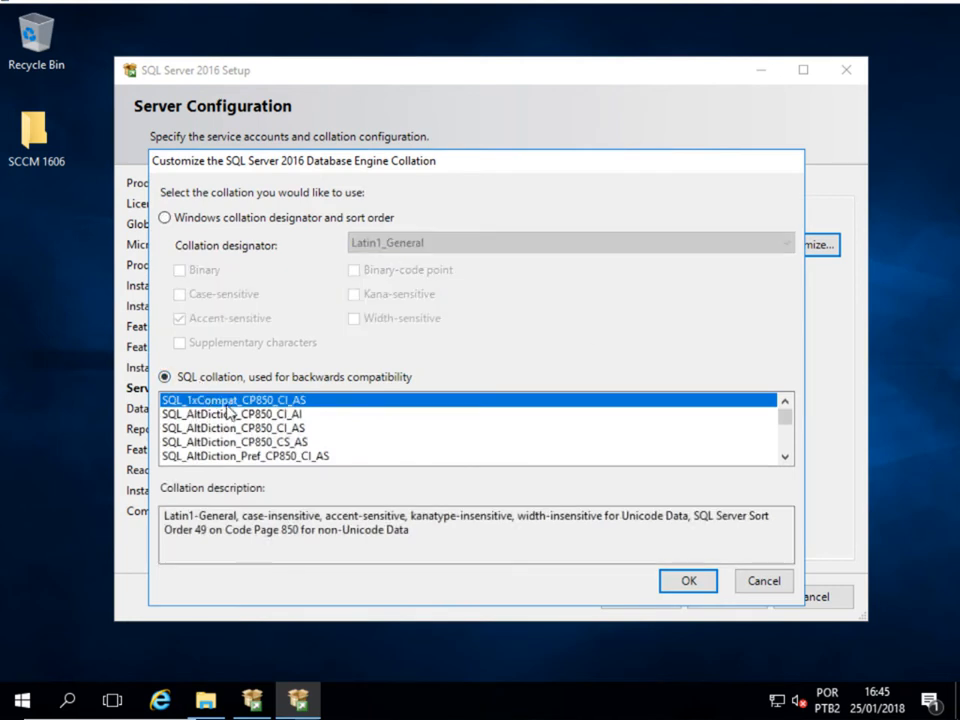
{"action": "left_click", "coordinate": [229, 412]}
{"action": "scroll", "coordinate": [230, 420], "scroll_direction": "down", "scroll_amount": 6}
{"action": "scroll", "coordinate": [228, 420], "scroll_direction": "down", "scroll_amount": 10}
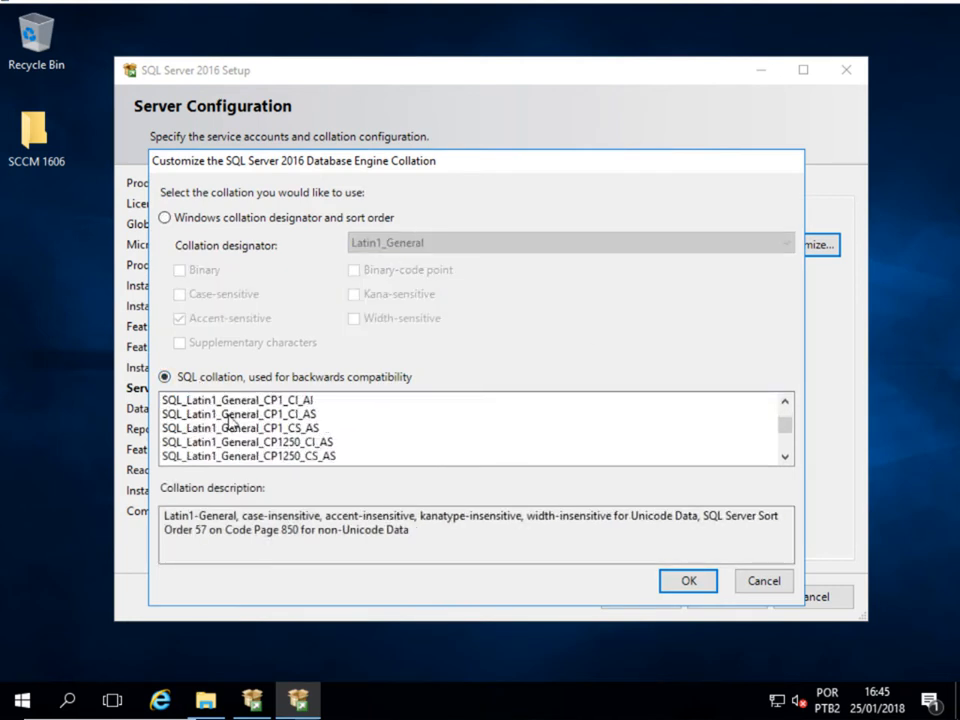
{"action": "scroll", "coordinate": [227, 418], "scroll_direction": "up", "scroll_amount": 1}
{"action": "left_click", "coordinate": [232, 415]}
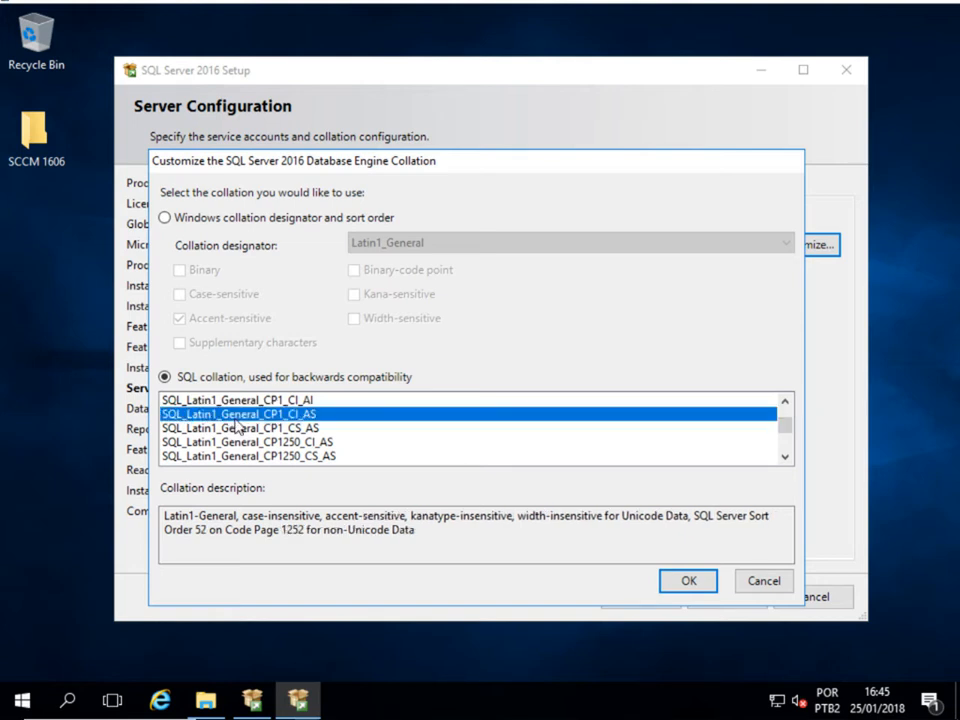
{"action": "left_click", "coordinate": [687, 598]}
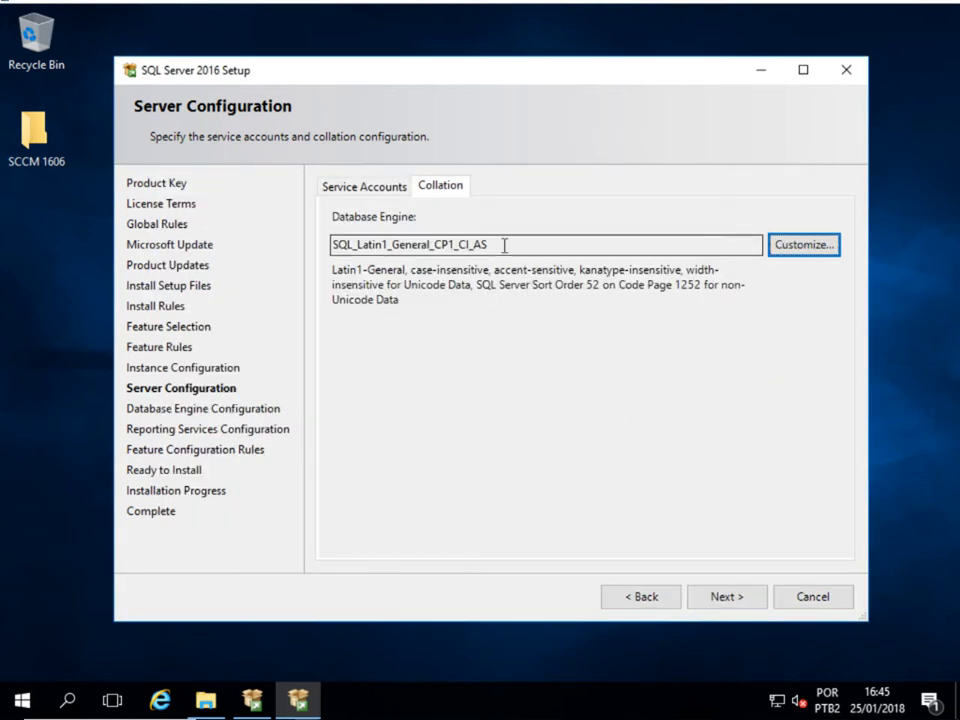
{"action": "left_click", "coordinate": [690, 602]}
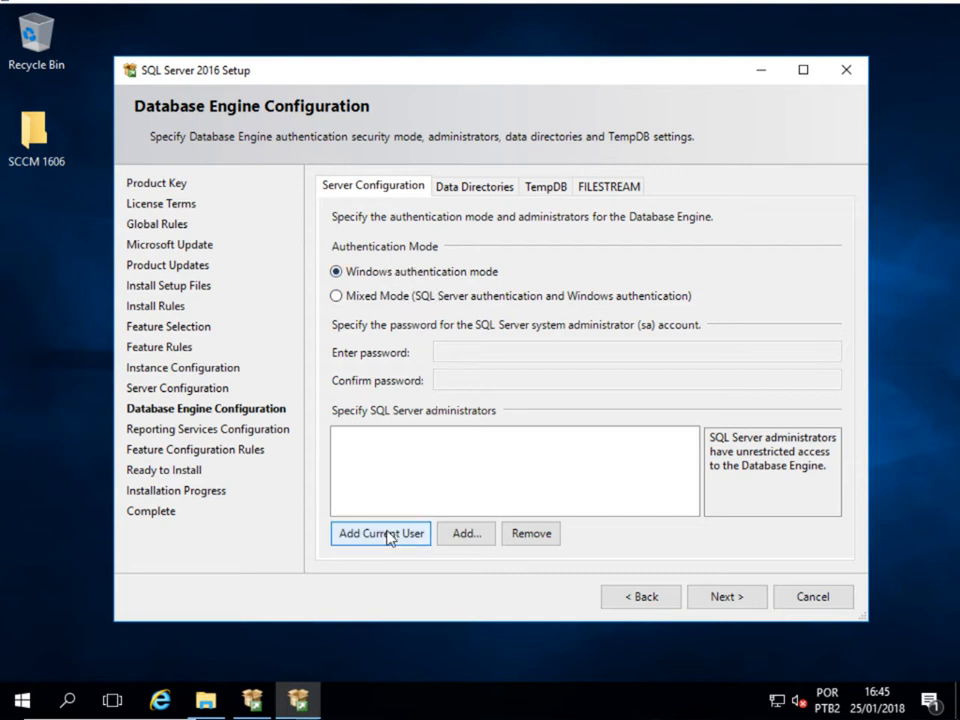
- Add the current user and the SQL Agent, SQL Service and SQL Reporting accounts as SQL Server administrators
{"action": "left_click", "coordinate": [382, 540]}
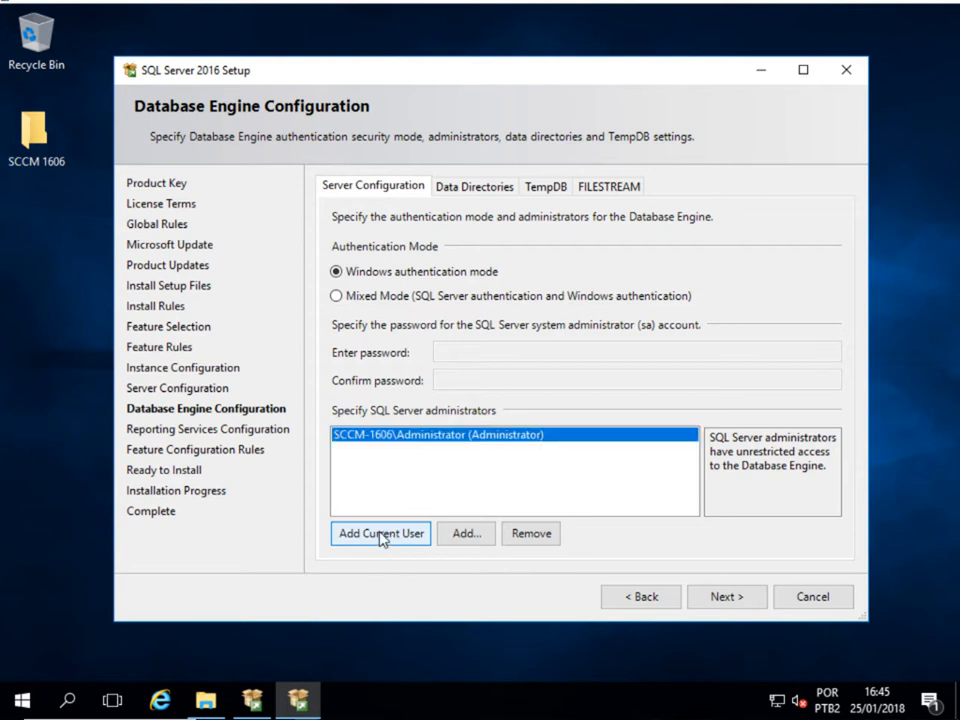
{"action": "left_click", "coordinate": [465, 534]}
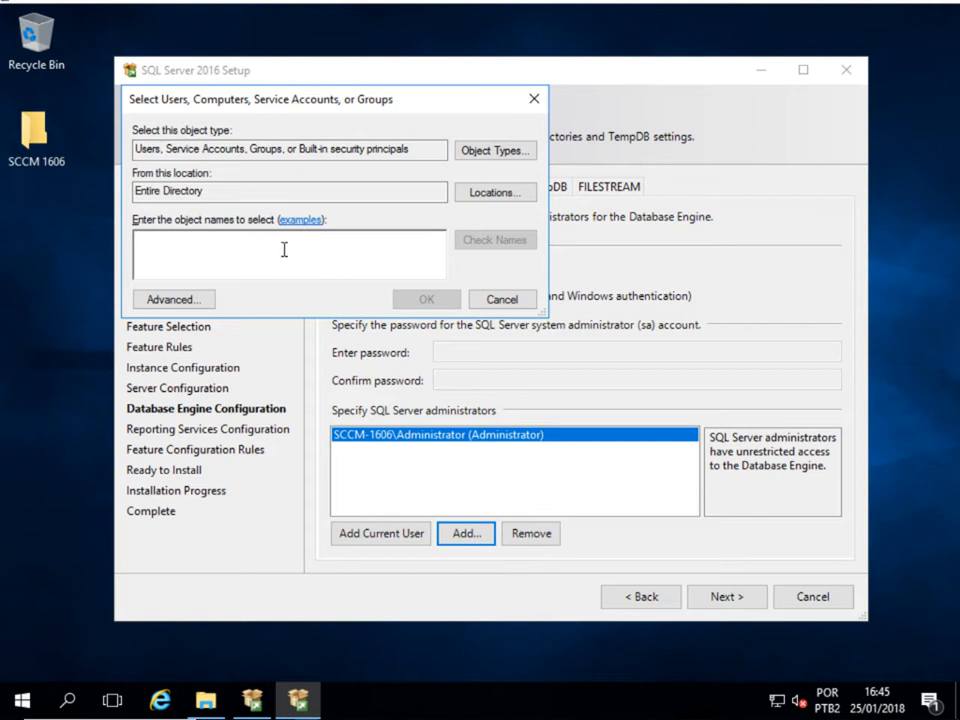
{"action": "type", "text": "SQLSCC"}
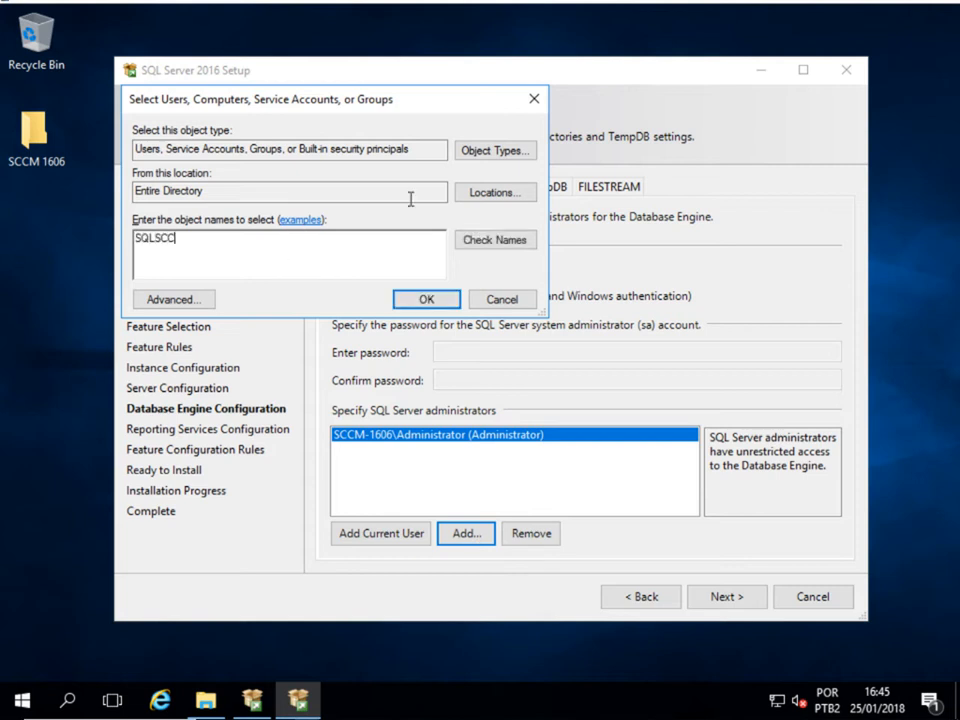
{"action": "left_click", "coordinate": [467, 240]}
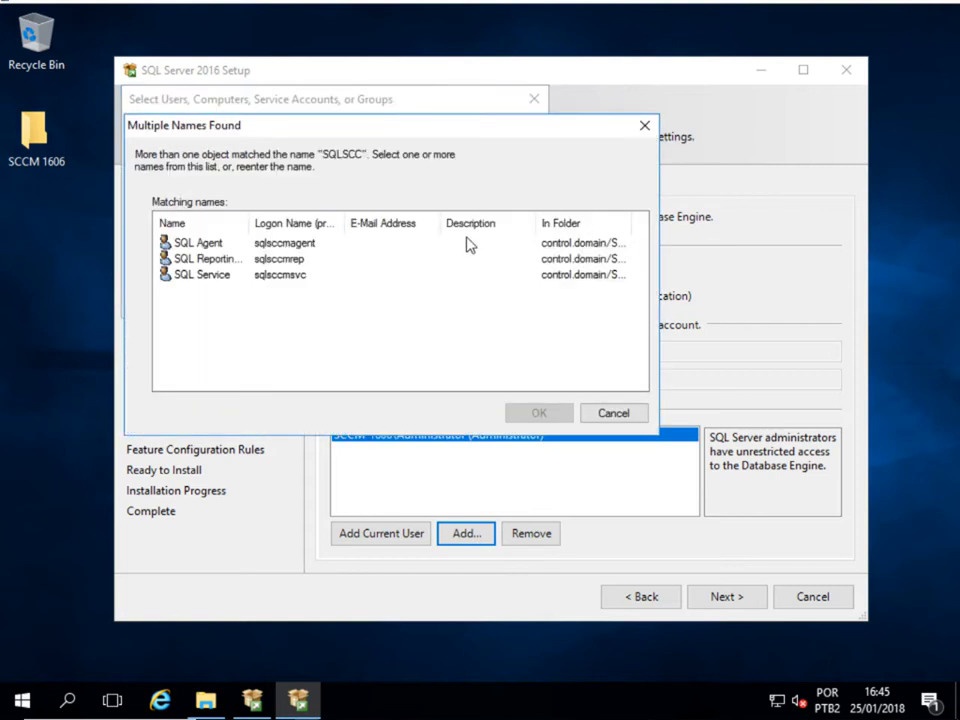
{"action": "left_click", "coordinate": [225, 248]}
{"action": "left_click", "coordinate": [220, 277], "text": "shift"}
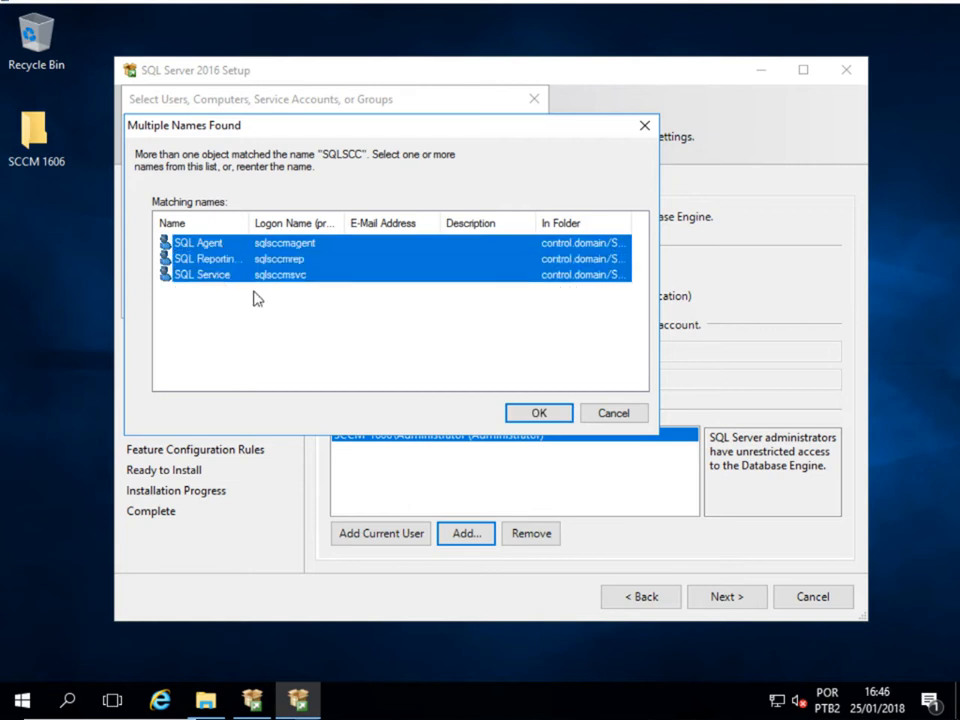
{"action": "left_click", "coordinate": [540, 414]}
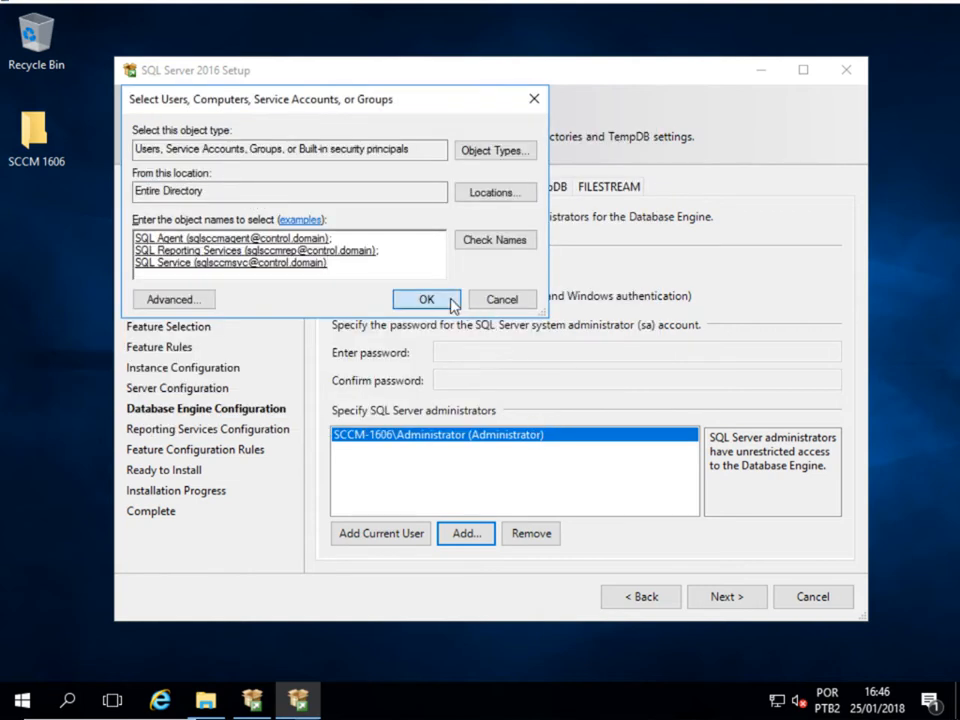
{"action": "left_click", "coordinate": [450, 300]}
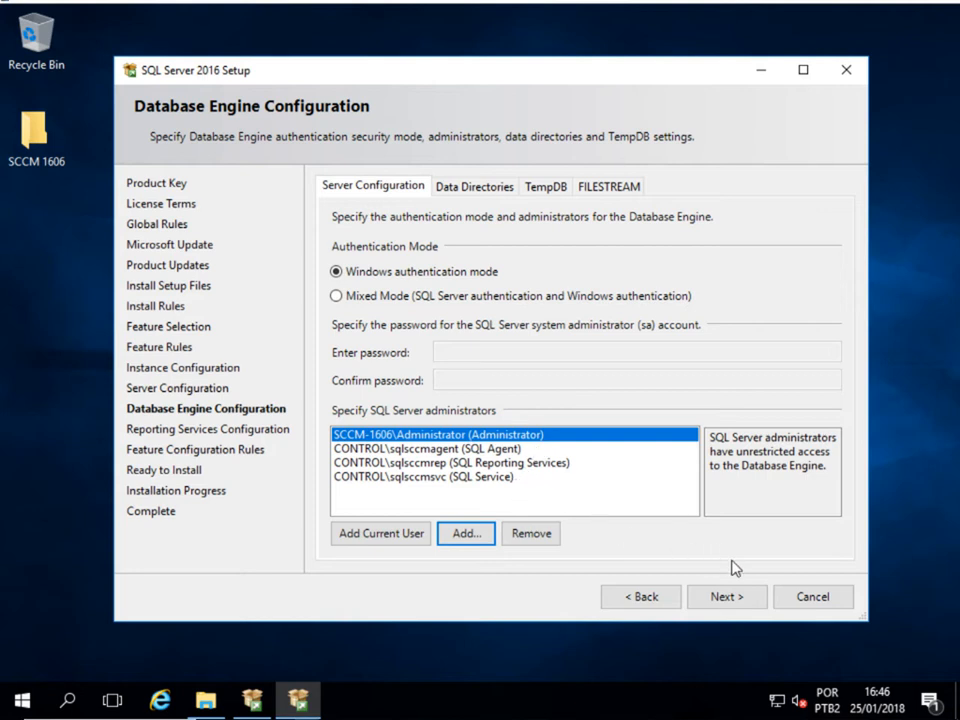
{"action": "left_click", "coordinate": [493, 189]}
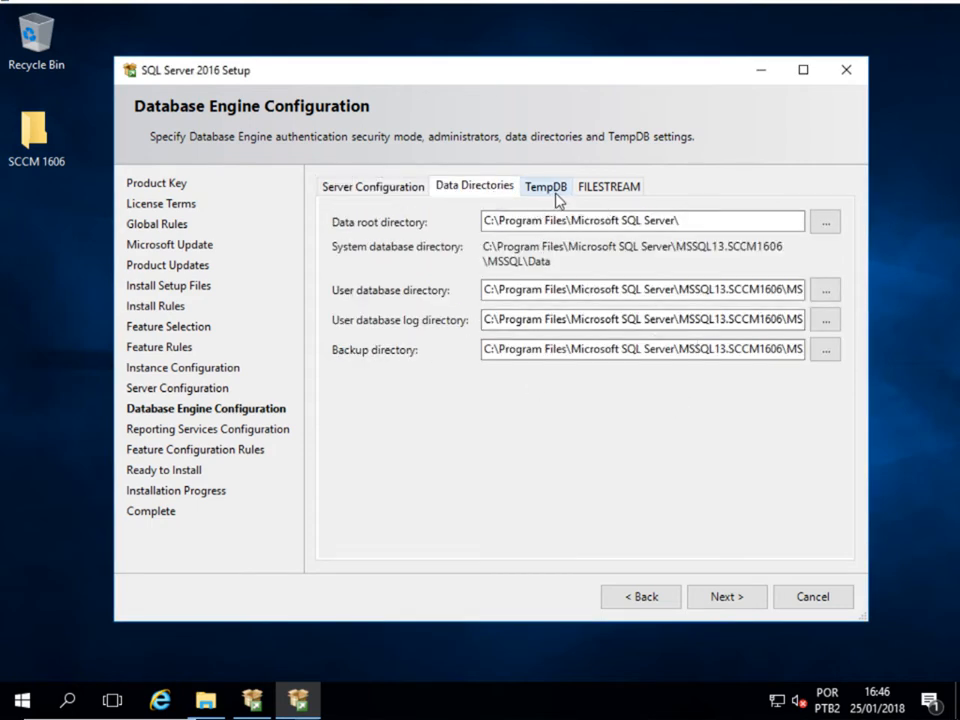
- Review the TempDB and Server Configuration tabs, then set Reporting Services to Install only
{"action": "left_click", "coordinate": [561, 202]}
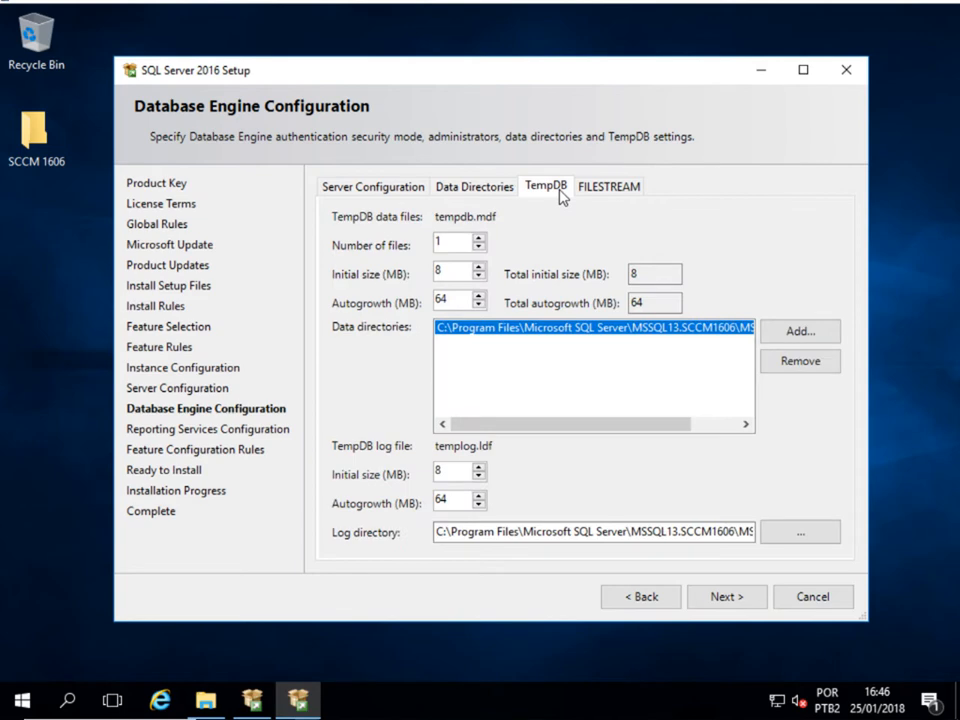
{"action": "left_click", "coordinate": [399, 194]}
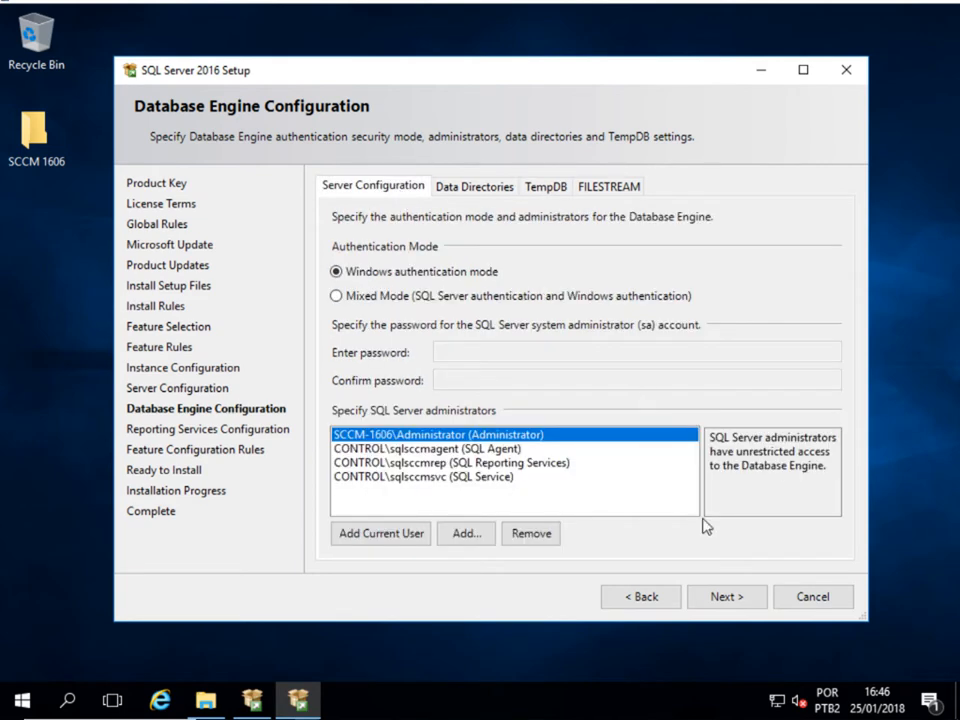
{"action": "left_click", "coordinate": [725, 597]}
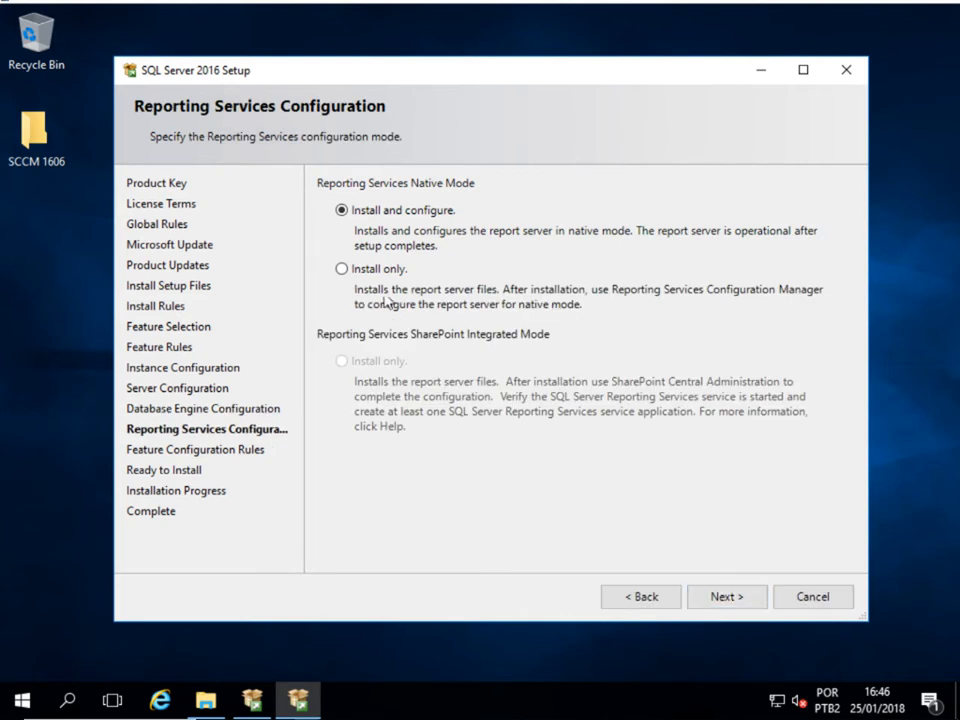
{"action": "left_click", "coordinate": [380, 273]}
{"action": "left_click", "coordinate": [727, 600]}
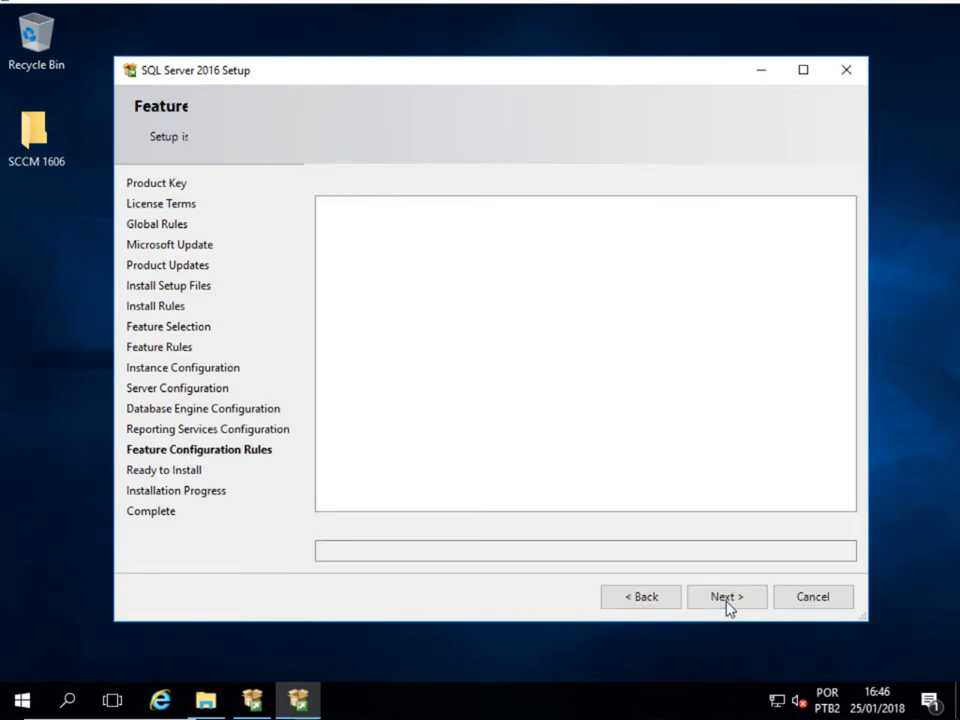
- Review the Ready to Install summary and start the SQL Server 2016 installation
{"action": "scroll", "coordinate": [617, 360], "scroll_direction": "down", "scroll_amount": 10}
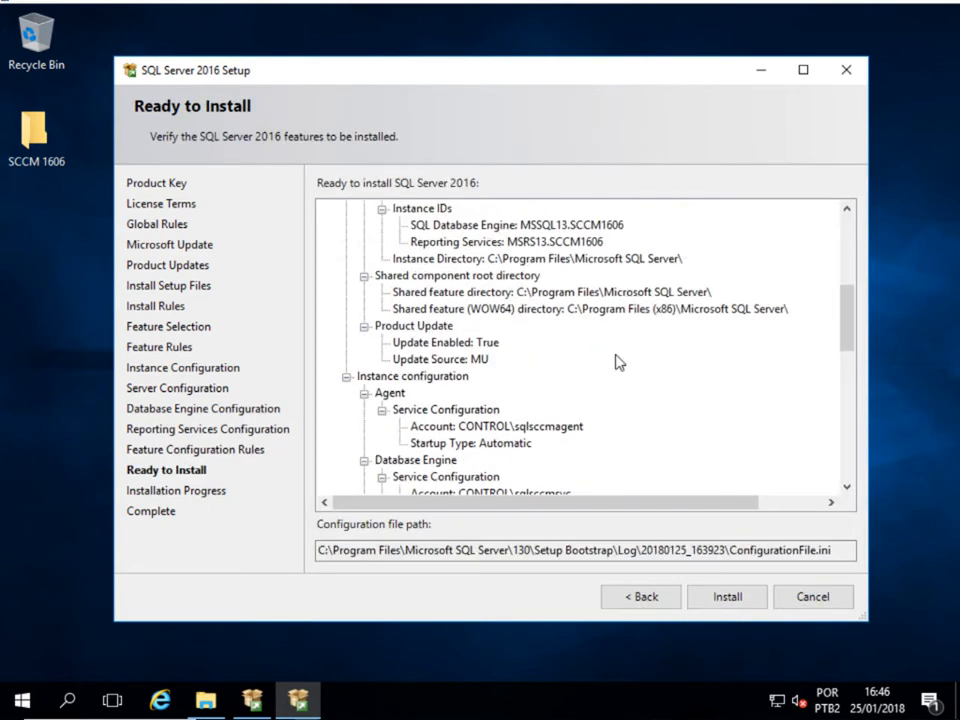
{"action": "scroll", "coordinate": [617, 360], "scroll_direction": "up", "scroll_amount": 10}
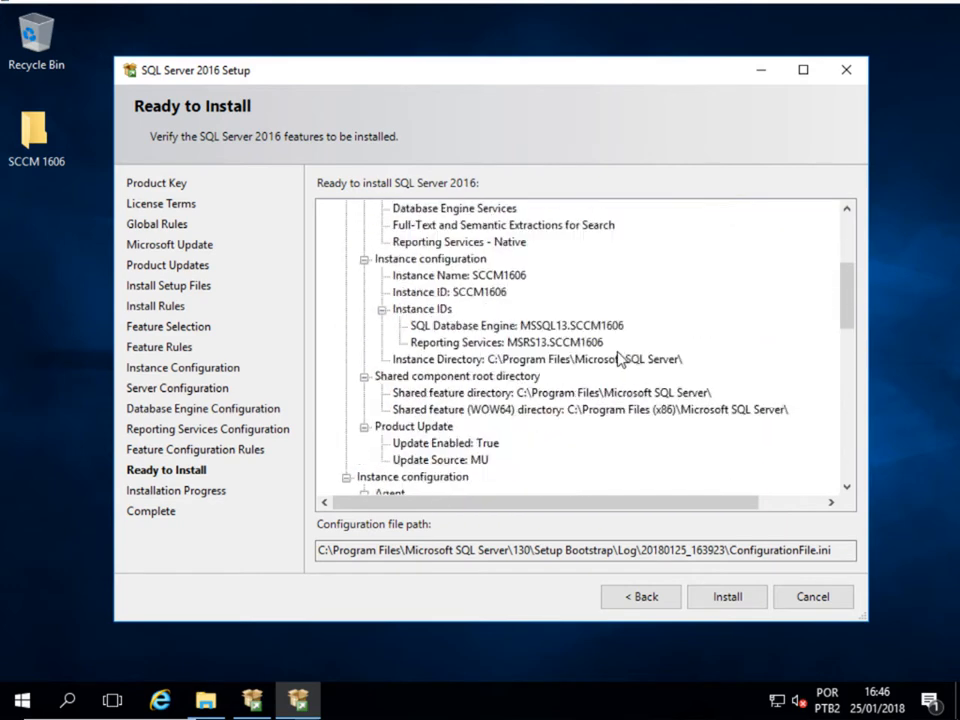
{"action": "left_click", "coordinate": [713, 598]}
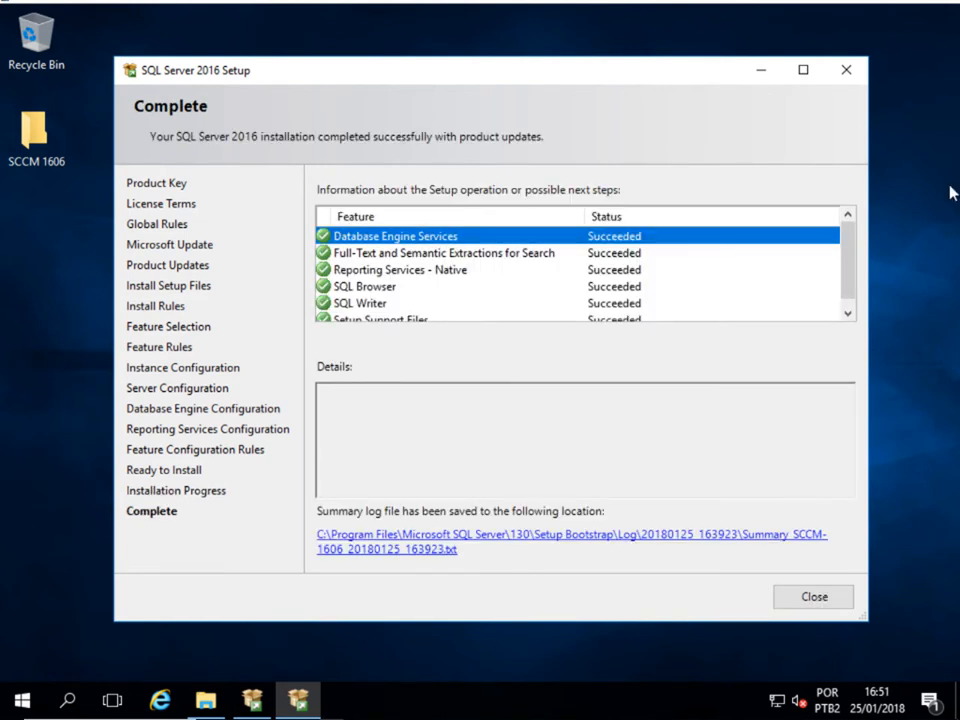
- After every feature installs successfully, close Setup and the SQL Server Installation Center
{"action": "scroll", "coordinate": [678, 272], "scroll_direction": "down", "scroll_amount": 1}
{"action": "scroll", "coordinate": [678, 272], "scroll_direction": "up", "scroll_amount": 1}
{"action": "scroll", "coordinate": [679, 272], "scroll_direction": "down", "scroll_amount": 1}
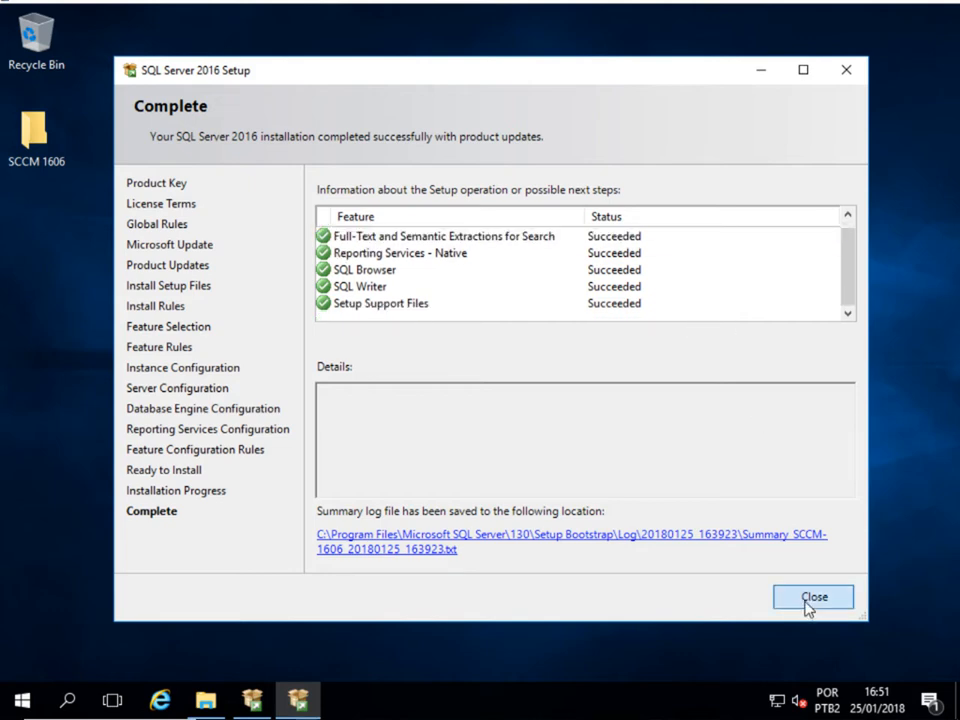
{"action": "left_click", "coordinate": [812, 604]}
{"action": "left_click", "coordinate": [837, 74]}
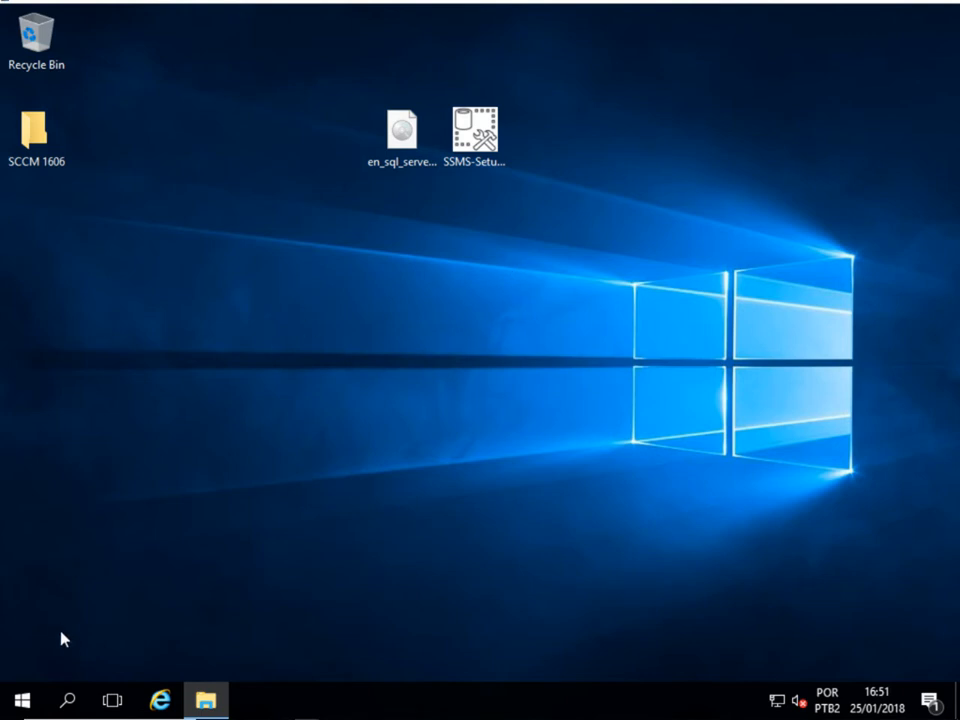
- Launch Management Studio 17 from the Start Menu's Microsoft SQL Server Tools 17 folder
{"action": "left_click", "coordinate": [25, 700]}
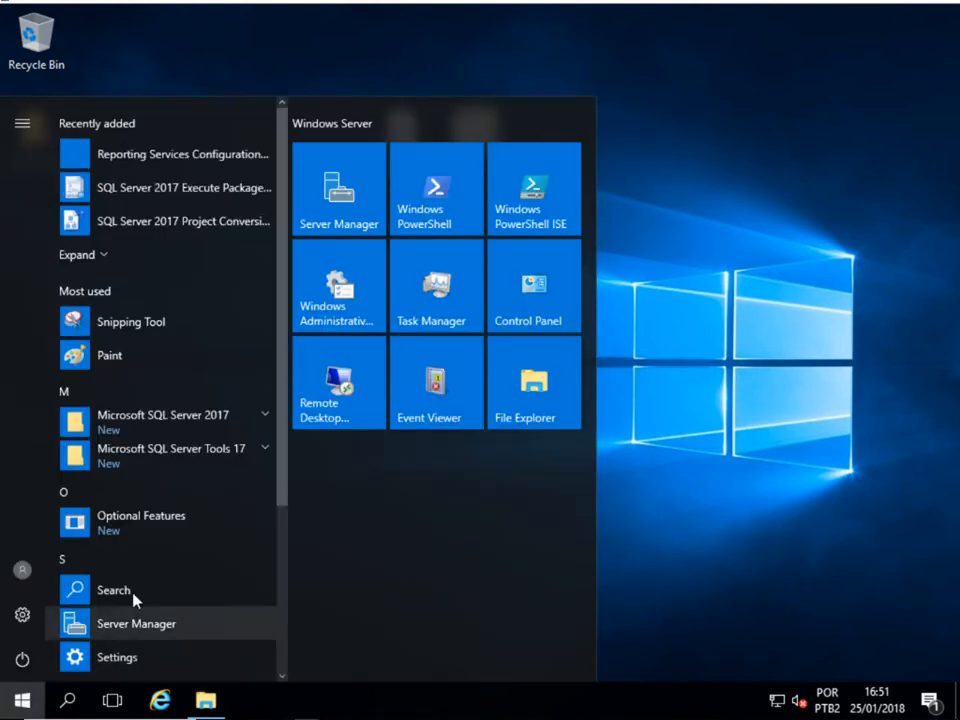
{"action": "left_click", "coordinate": [193, 518]}
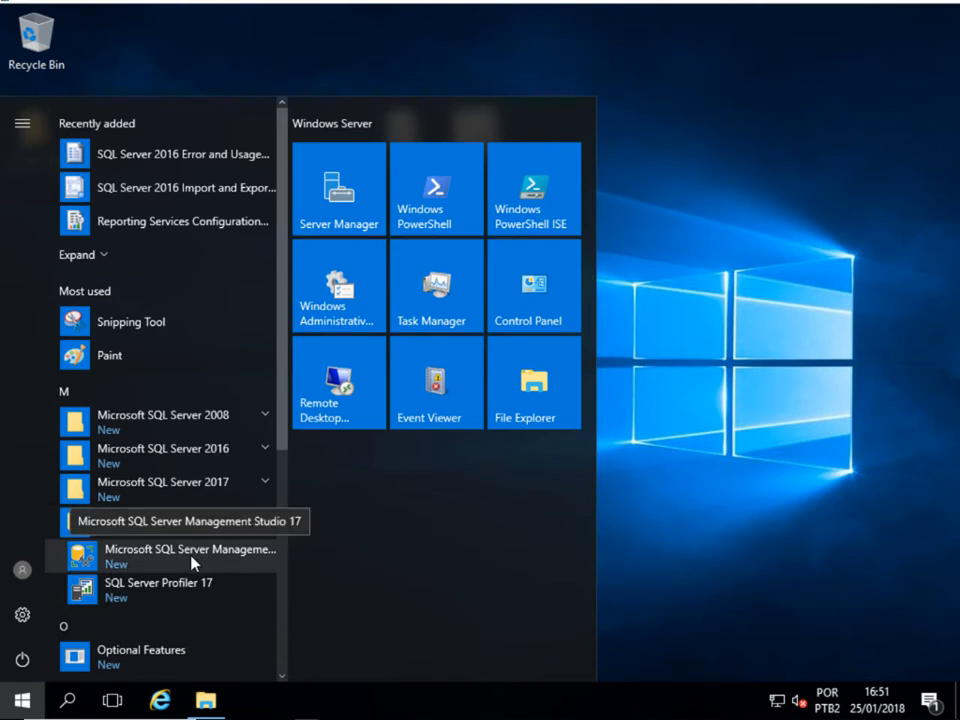
{"action": "left_click", "coordinate": [194, 556]}
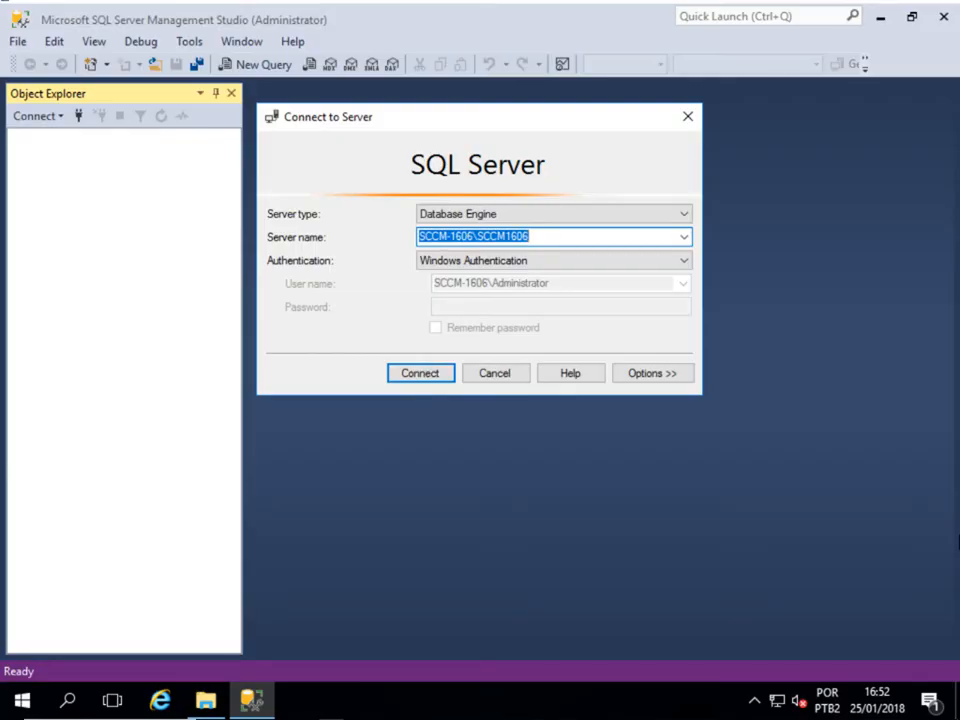
- Connect to the SCCM-1606\SCCM1606 Database Engine using Windows Authentication
{"action": "left_click", "coordinate": [598, 238]}
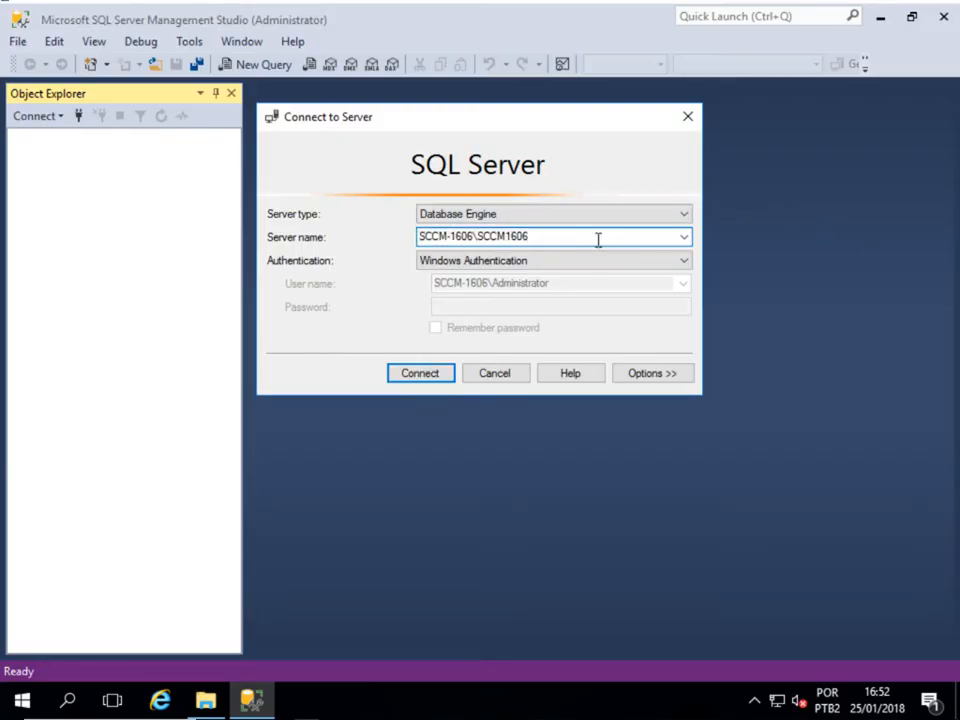
{"action": "left_click", "coordinate": [437, 375]}
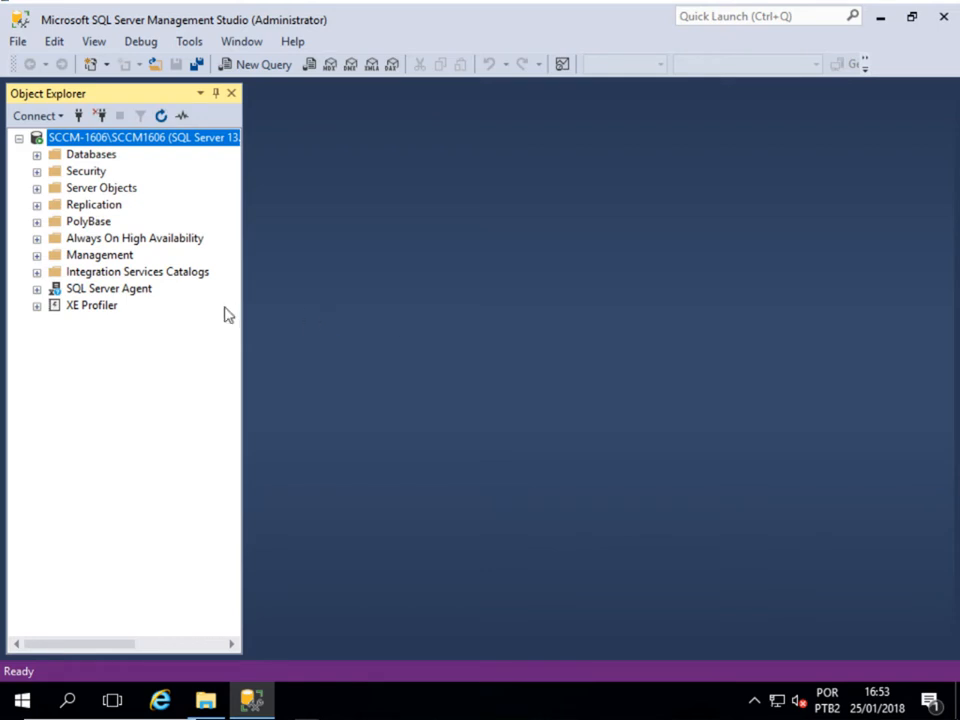
- In Server Properties > Memory, set minimum server memory to 8192 MB and maximum to 10000 MB
{"action": "right_click", "coordinate": [144, 141]}
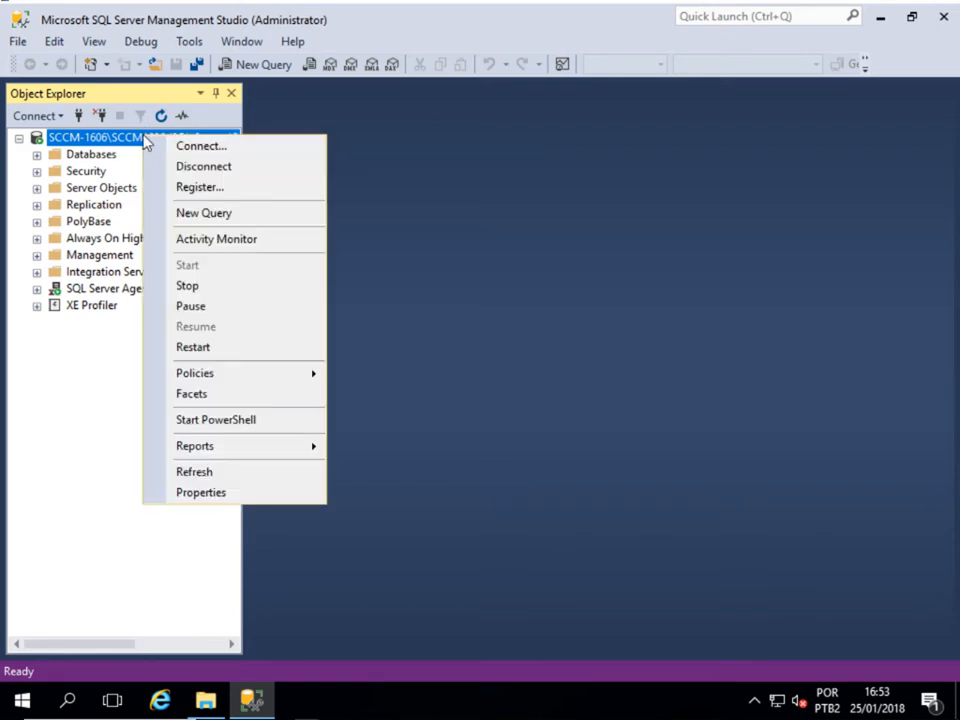
{"action": "left_click", "coordinate": [187, 492]}
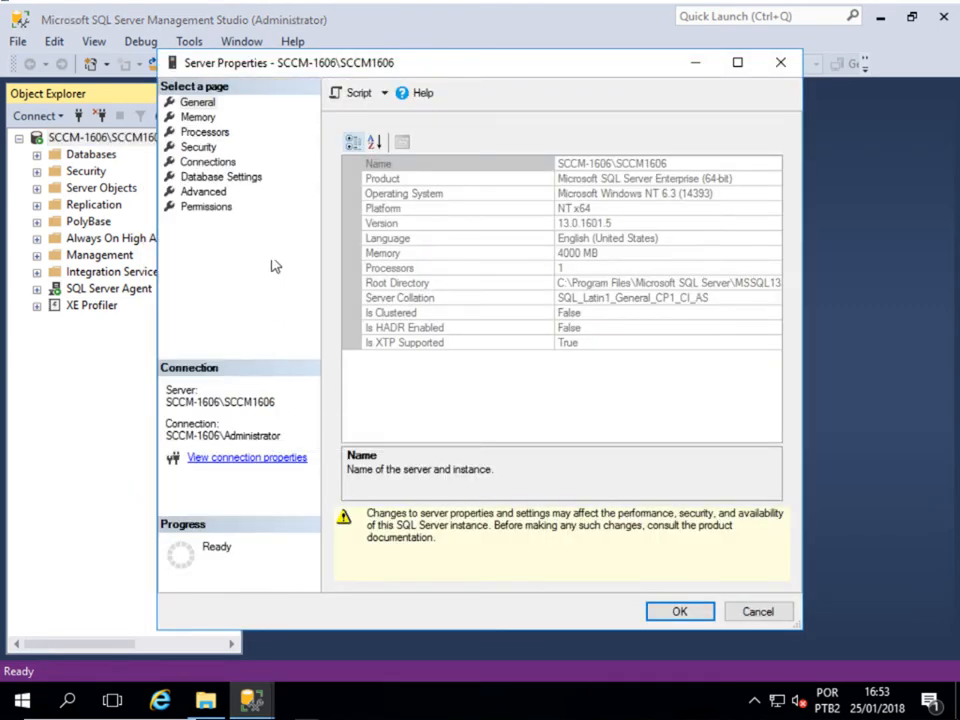
{"action": "left_click", "coordinate": [198, 117]}
{"action": "left_click", "coordinate": [362, 229]}
{"action": "double_click", "coordinate": [362, 229]}
{"action": "type", "text": "819"}
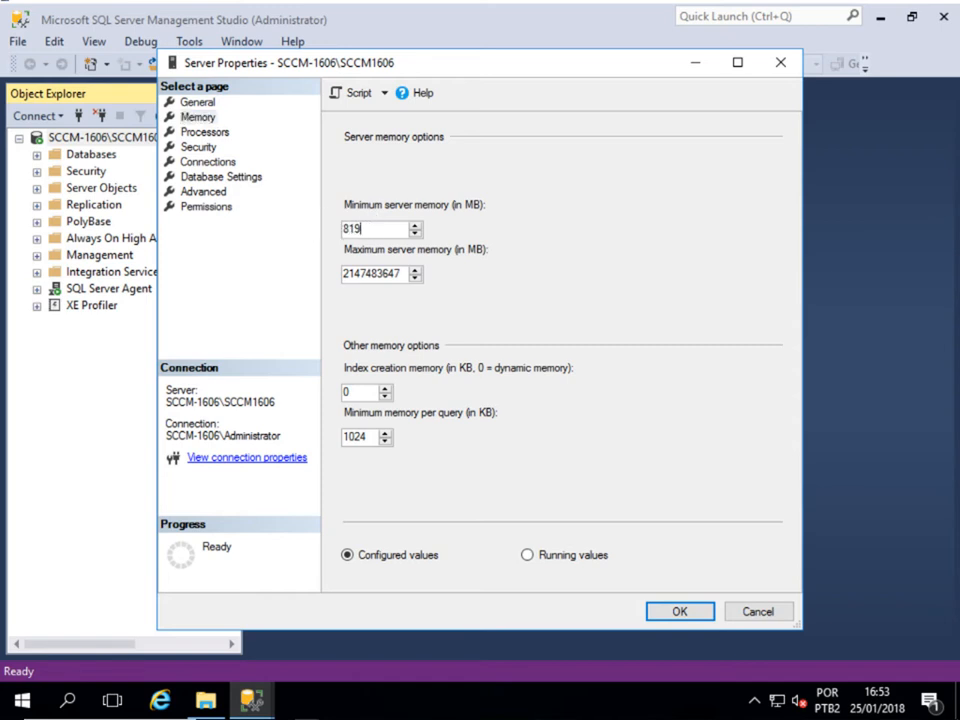
{"action": "type", "text": "62"}
{"action": "key", "text": "Delete"}
{"action": "key", "text": "Delete"}
{"action": "key", "text": "Delete"}
{"action": "key", "text": "Delete"}
{"action": "key", "text": "Delete"}
{"action": "key", "text": "Delete"}
{"action": "key", "text": "Delete"}
{"action": "key", "text": "Delete"}
{"action": "key", "text": "Delete"}
{"action": "key", "text": "Delete"}
{"action": "type", "text": "10000"}
{"action": "left_click", "coordinate": [697, 619]}
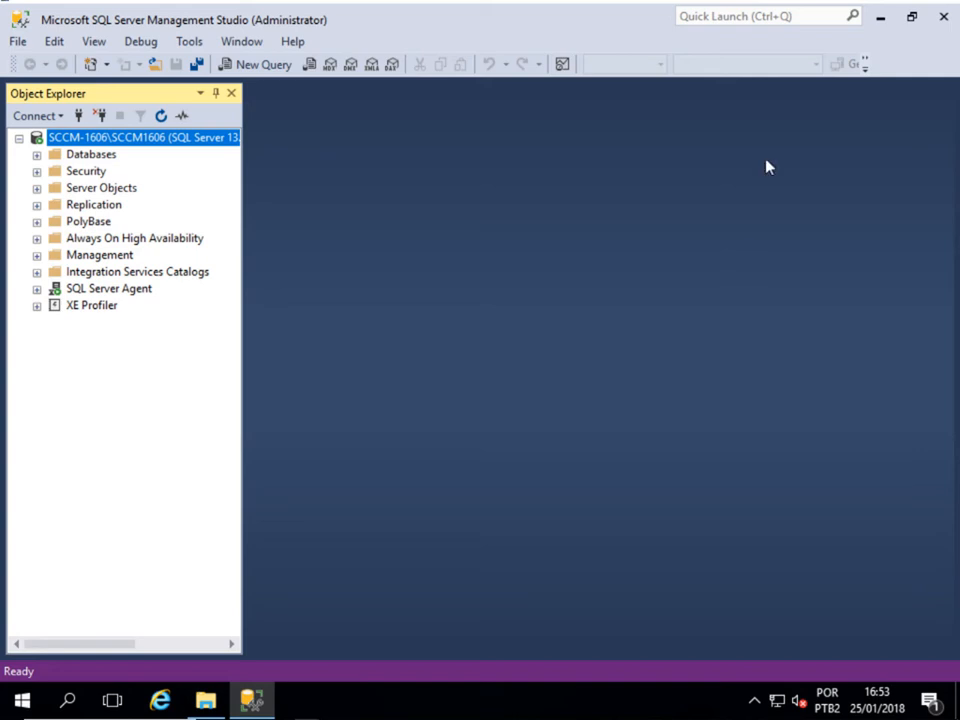
- Close Management Studio and launch SQL Server 2016 Configuration Manager from the Start Menu
{"action": "left_click", "coordinate": [936, 20]}
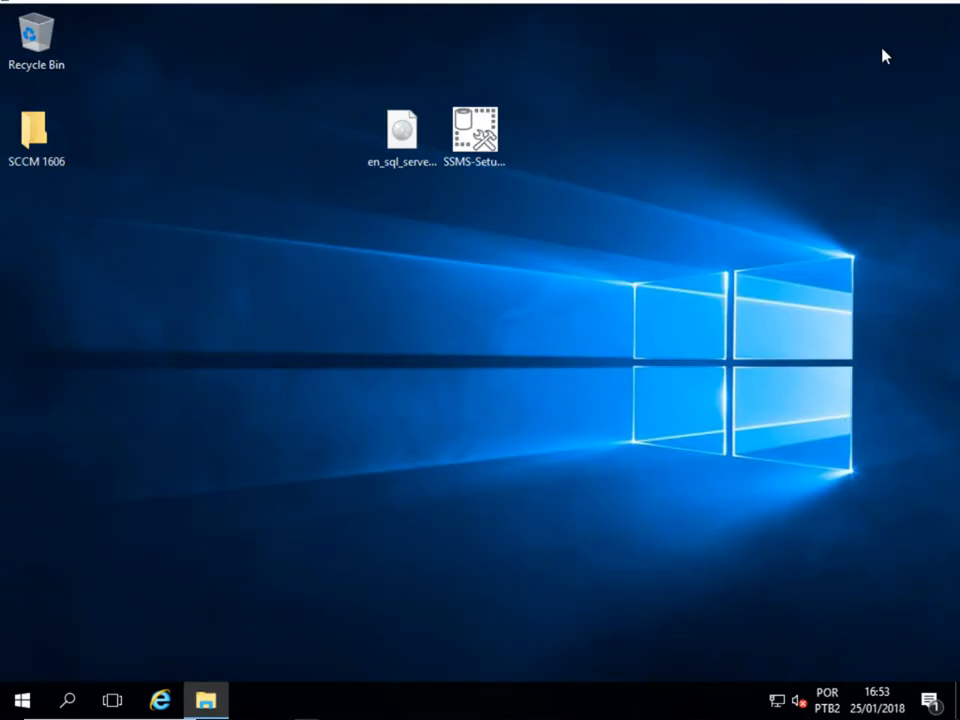
{"action": "left_click", "coordinate": [40, 697]}
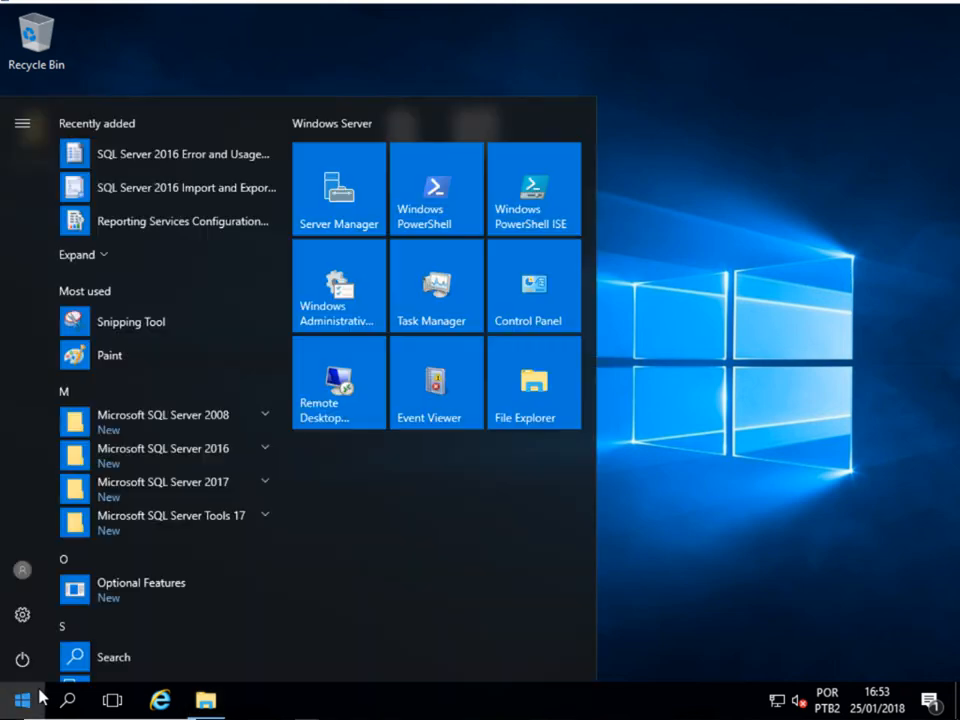
{"action": "left_click", "coordinate": [268, 450]}
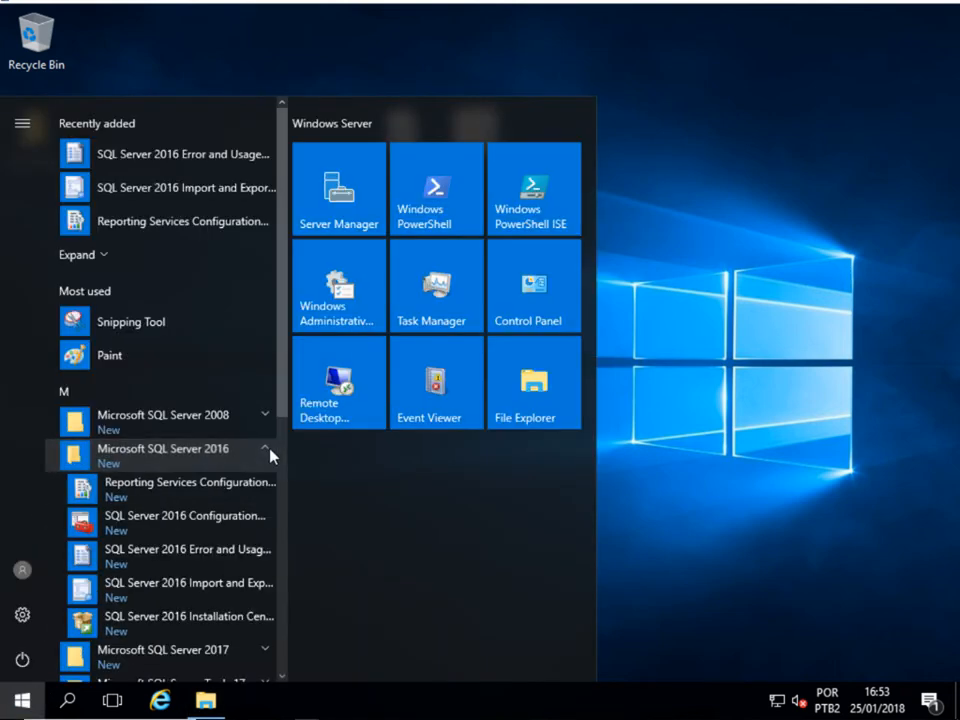
{"action": "left_click", "coordinate": [238, 522]}
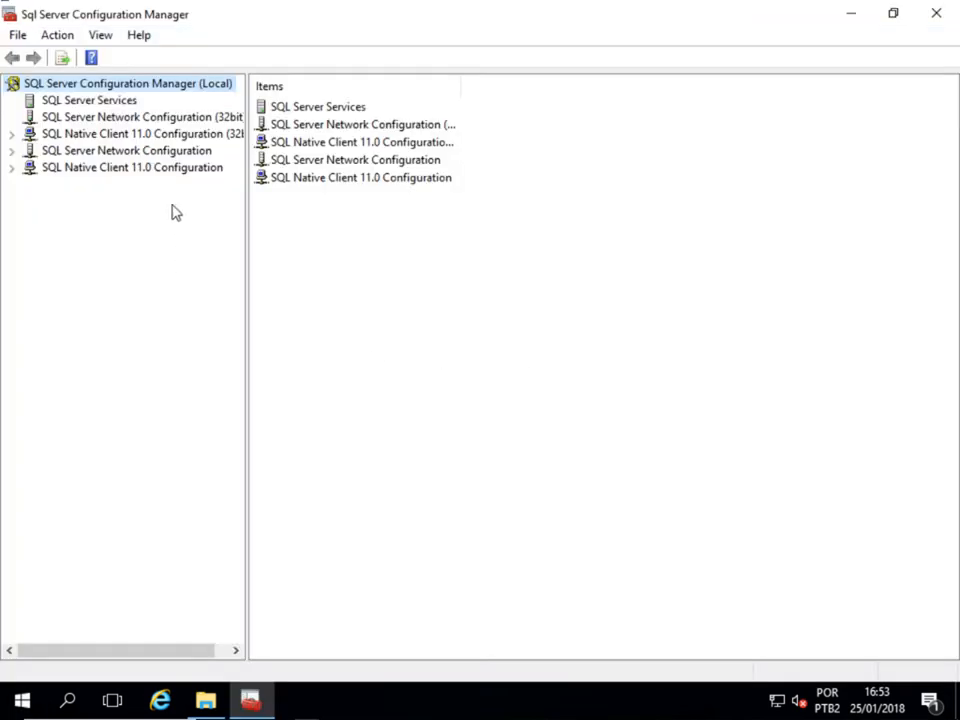
- Open the SCCM1606 TCP/IP protocol properties on the IP Addresses tab
{"action": "left_click", "coordinate": [186, 152]}
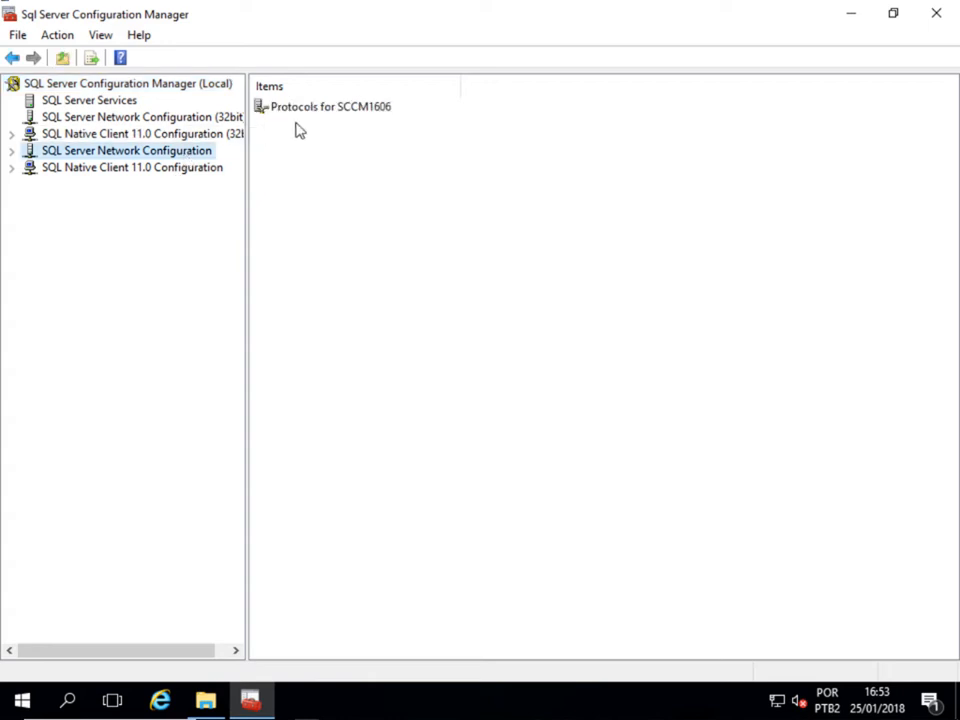
{"action": "double_click", "coordinate": [325, 108]}
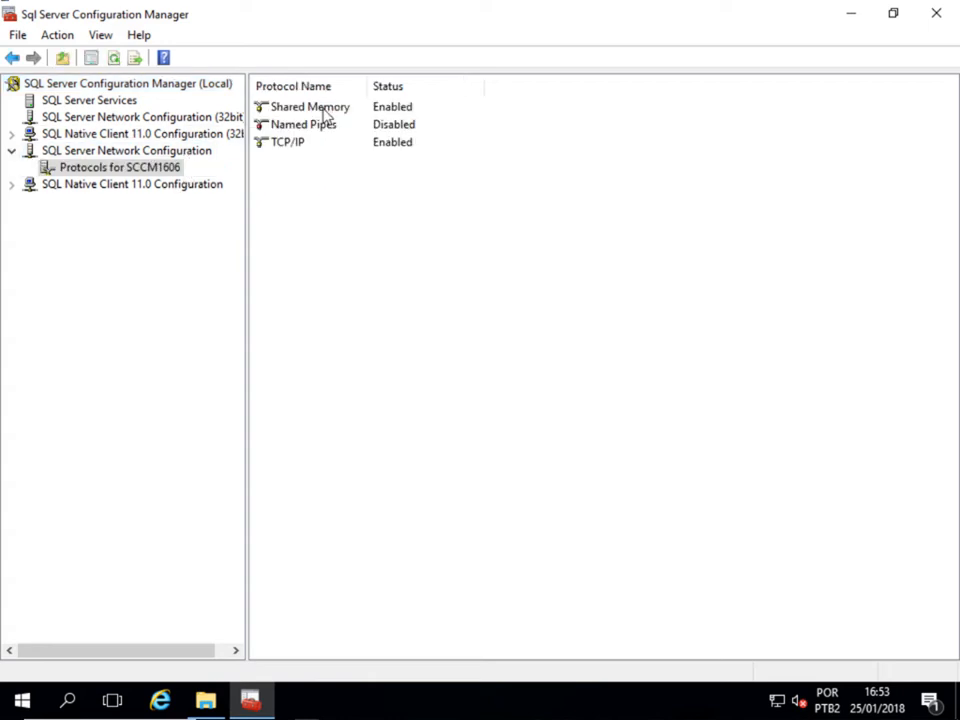
{"action": "double_click", "coordinate": [305, 142]}
{"action": "left_click", "coordinate": [368, 166]}
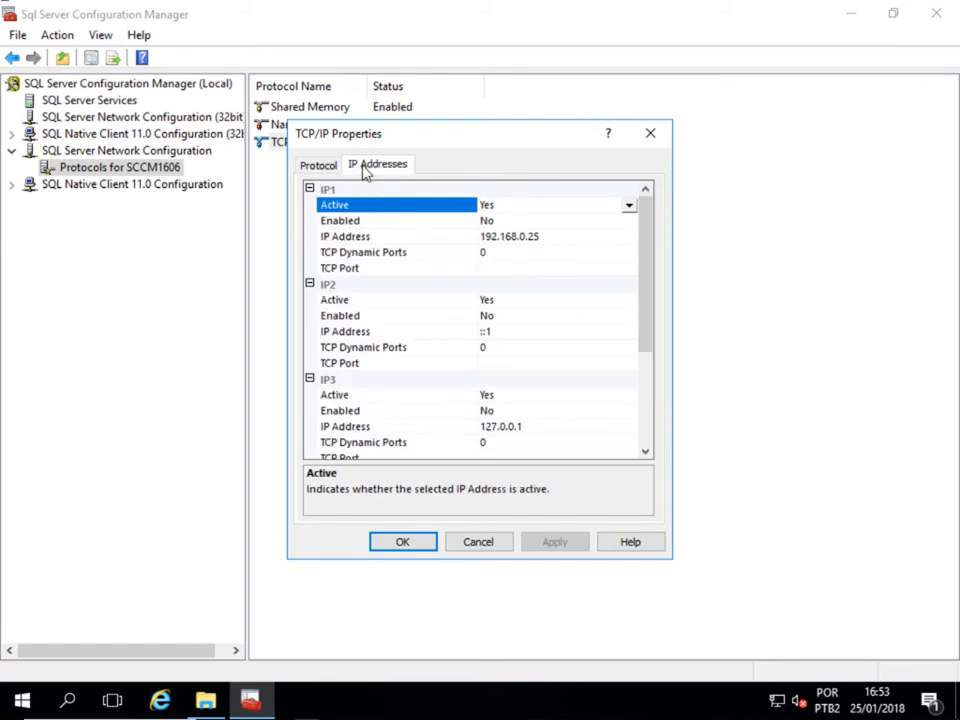
- Clear the IPAll and IP3 dynamic ports and set their TCP Port to 1433
{"action": "scroll", "coordinate": [424, 280], "scroll_direction": "down", "scroll_amount": 4}
{"action": "left_click", "coordinate": [535, 426]}
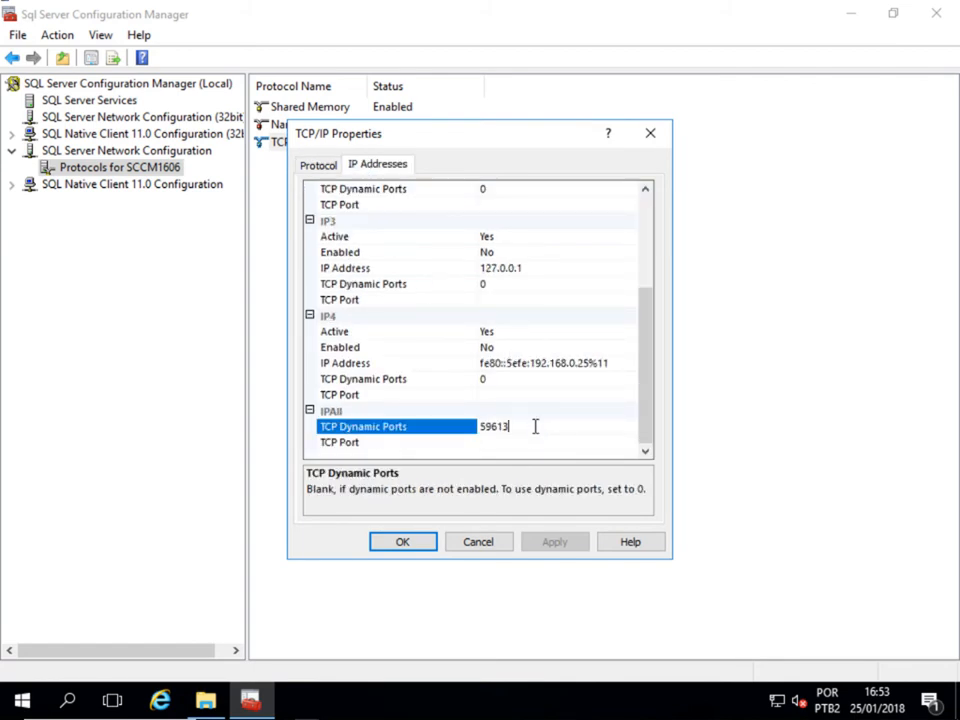
{"action": "key", "text": "BackSpace"}
{"action": "key", "text": "BackSpace"}
{"action": "key", "text": "BackSpace"}
{"action": "key", "text": "BackSpace"}
{"action": "key", "text": "BackSpace"}
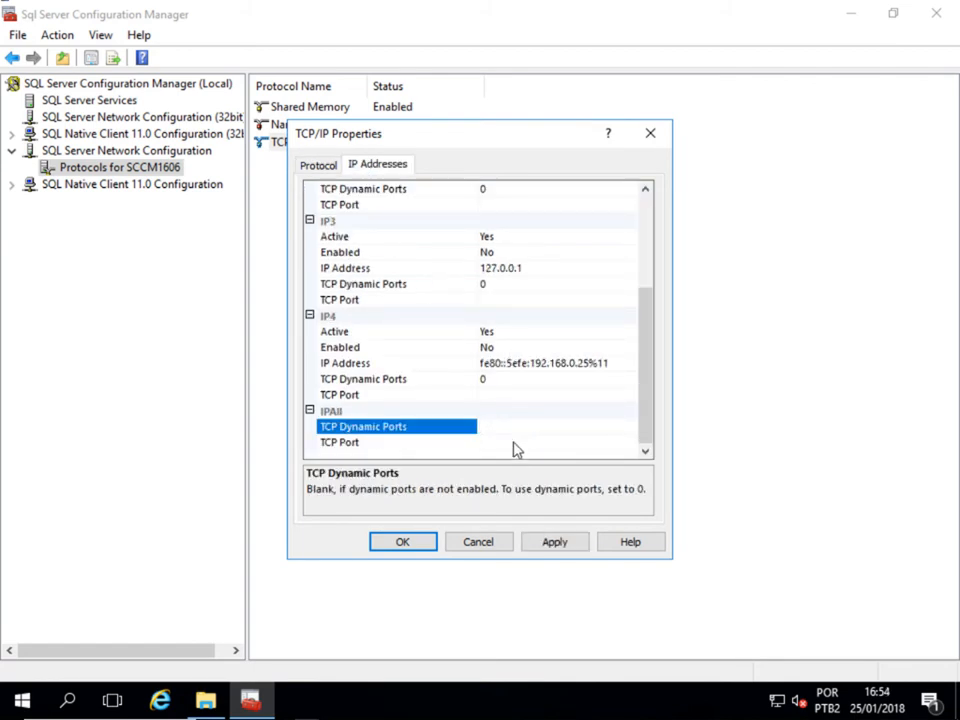
{"action": "left_click", "coordinate": [514, 442]}
{"action": "type", "text": "1433"}
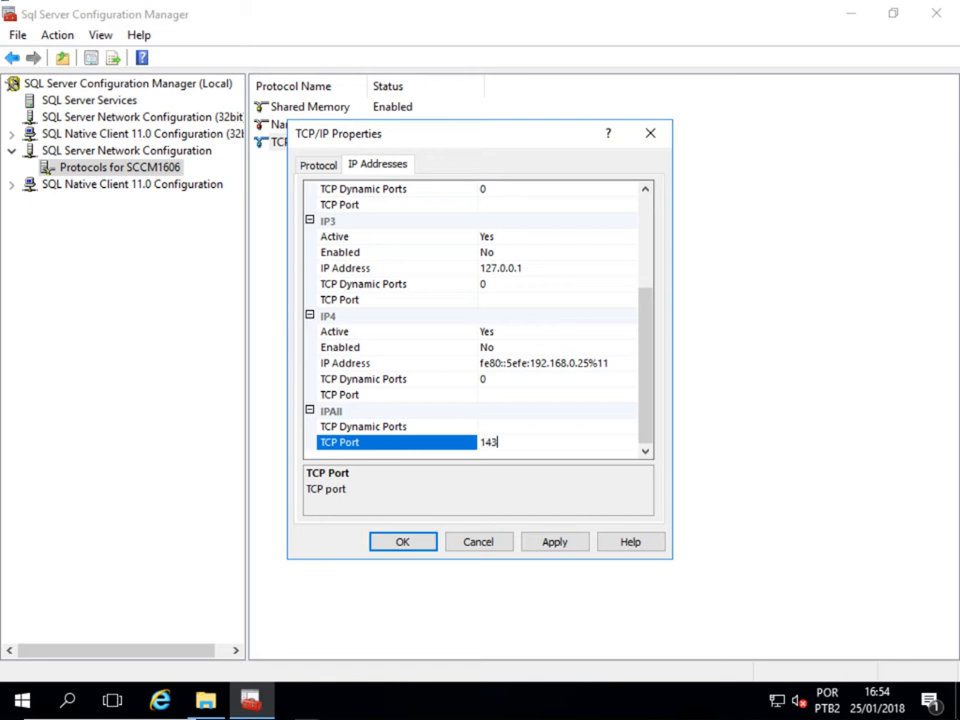
{"action": "left_click", "coordinate": [510, 378]}
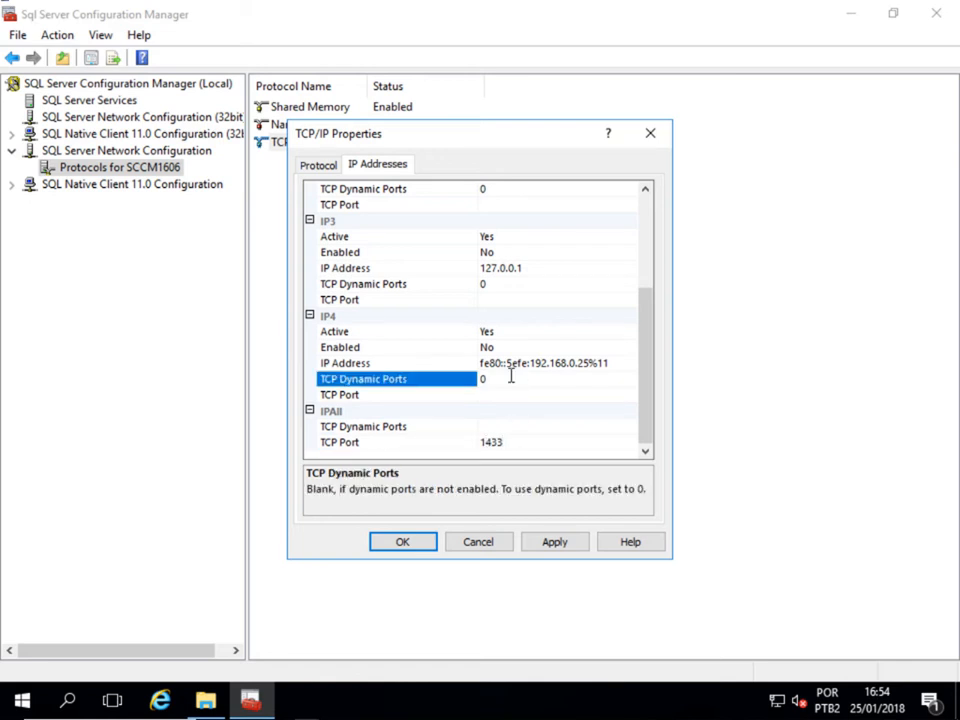
{"action": "type", "text": "1433"}
{"action": "left_click", "coordinate": [511, 285]}
{"action": "key", "text": "BackSpace"}
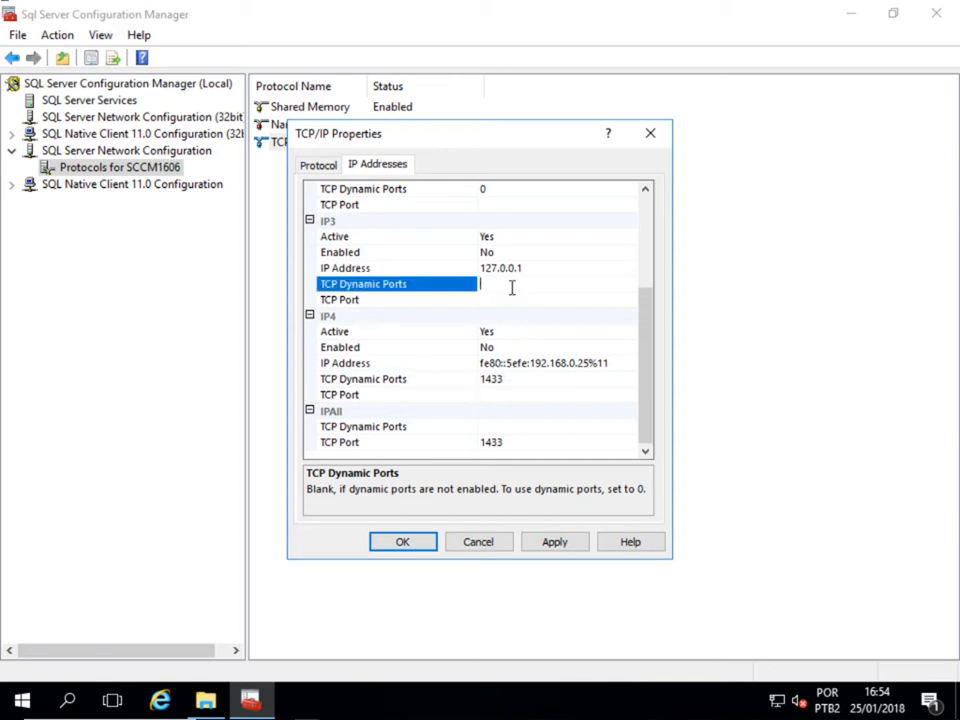
{"action": "type", "text": "1433"}
{"action": "scroll", "coordinate": [514, 298], "scroll_direction": "up", "scroll_amount": 3}
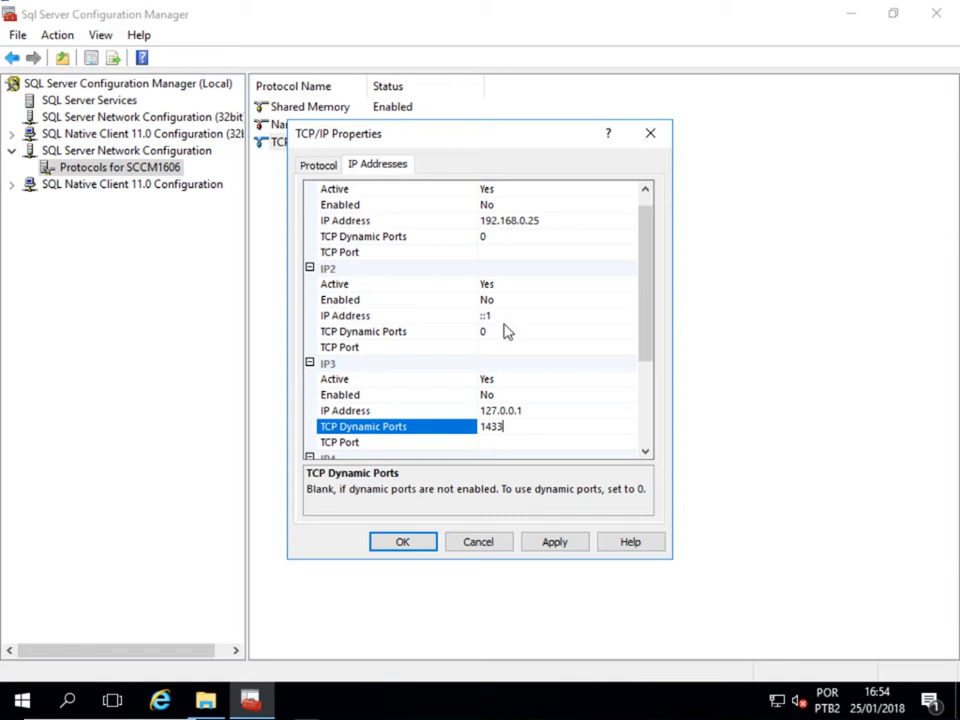
{"action": "scroll", "coordinate": [505, 336], "scroll_direction": "down", "scroll_amount": 3}
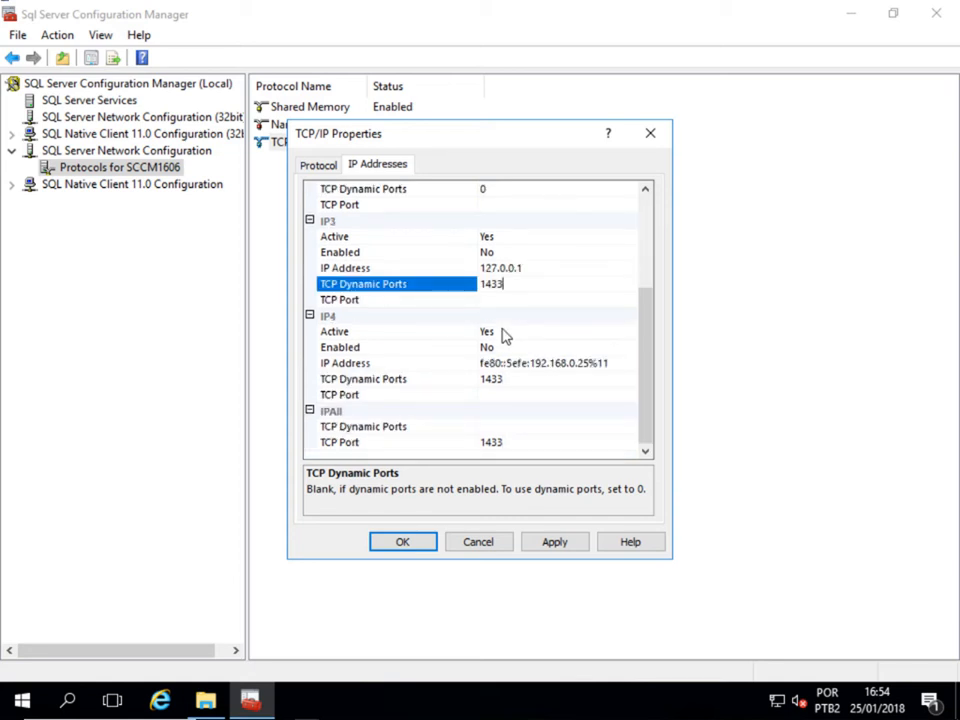
{"action": "key", "text": "BackSpace"}
{"action": "key", "text": "BackSpace"}
{"action": "key", "text": "BackSpace"}
{"action": "key", "text": "BackSpace"}
{"action": "left_click", "coordinate": [505, 299]}
{"action": "type", "text": "1433"}
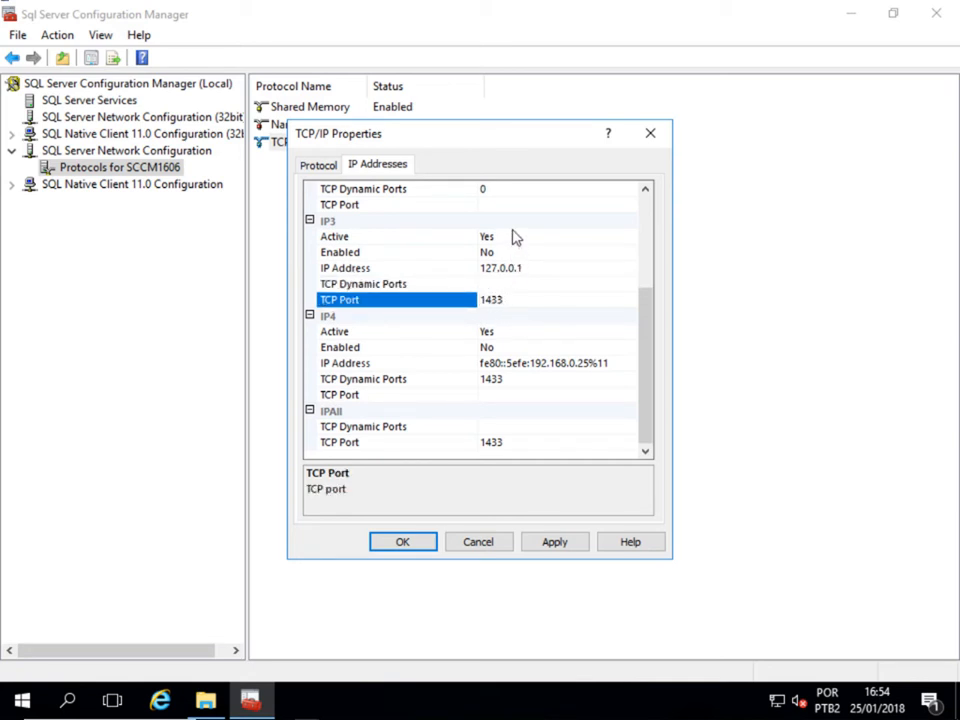
- Clear the IP2 and IP4 dynamic ports and set their TCP Port to 1433
{"action": "scroll", "coordinate": [513, 236], "scroll_direction": "up", "scroll_amount": 1}
{"action": "left_click", "coordinate": [506, 238]}
{"action": "key", "text": "BackSpace"}
{"action": "left_click", "coordinate": [499, 254]}
{"action": "type", "text": "1433"}
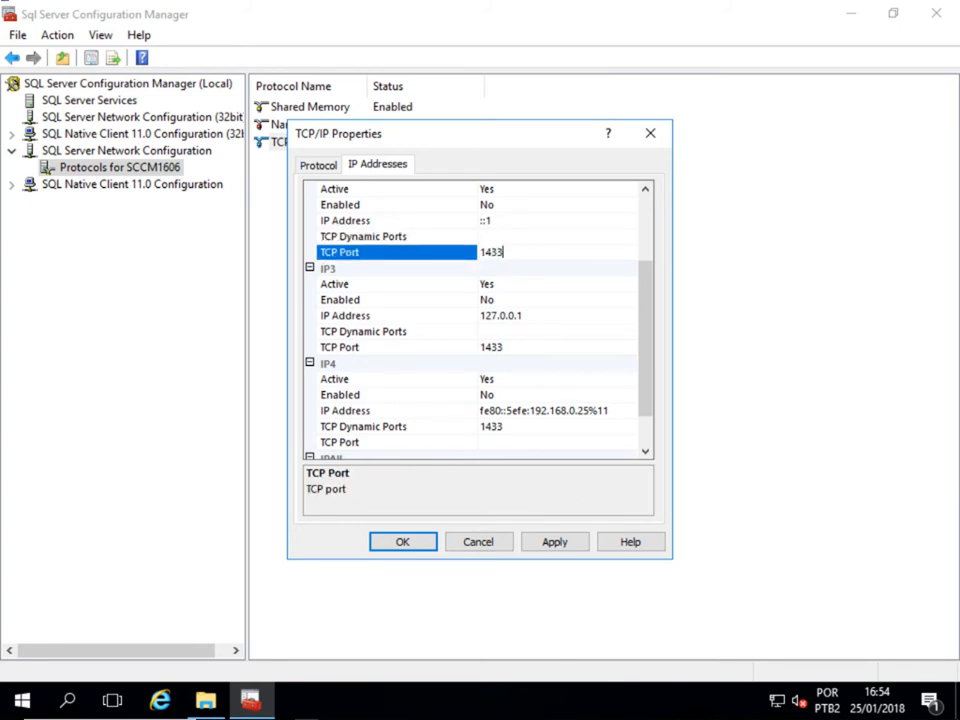
{"action": "scroll", "coordinate": [500, 258], "scroll_direction": "down", "scroll_amount": 1}
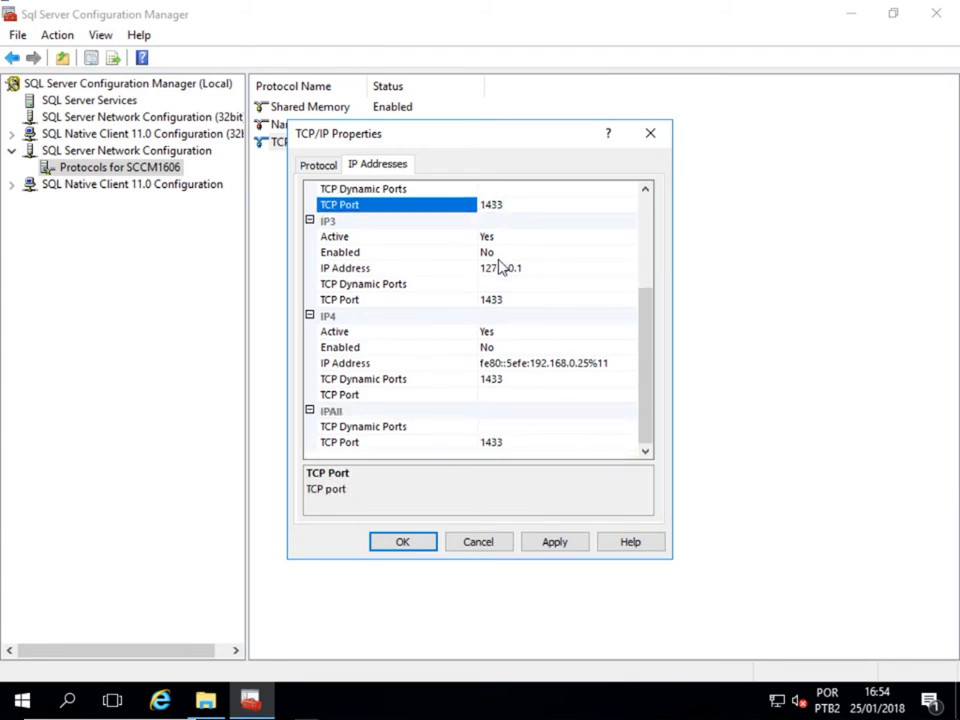
{"action": "left_click", "coordinate": [509, 381]}
{"action": "key", "text": "BackSpace"}
{"action": "key", "text": "BackSpace"}
{"action": "key", "text": "BackSpace"}
{"action": "key", "text": "BackSpace"}
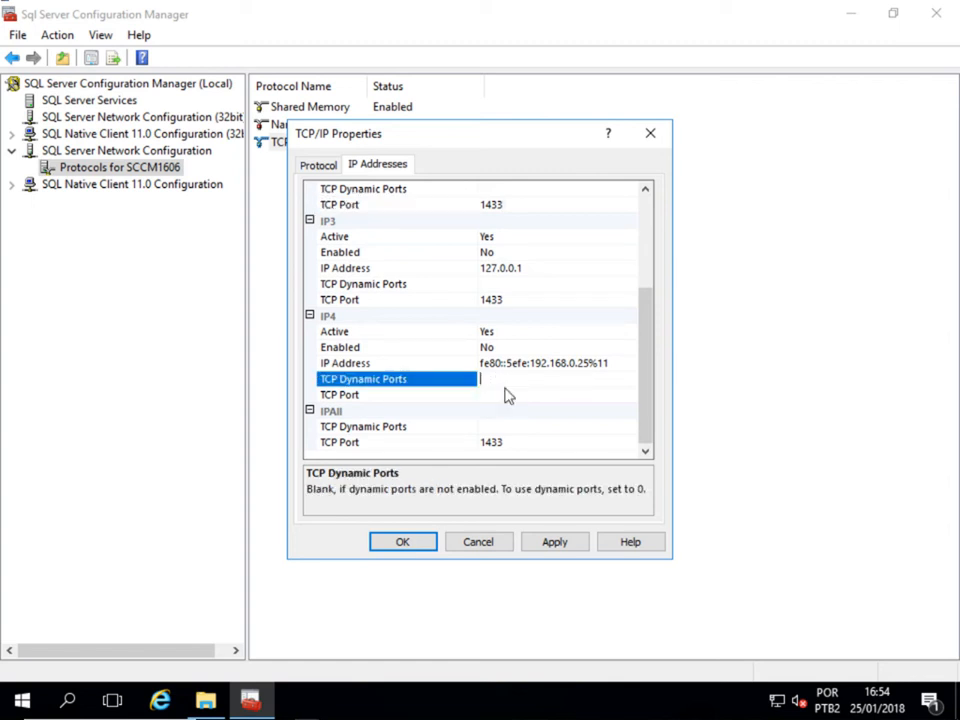
{"action": "left_click", "coordinate": [501, 396]}
{"action": "type", "text": "1433"}
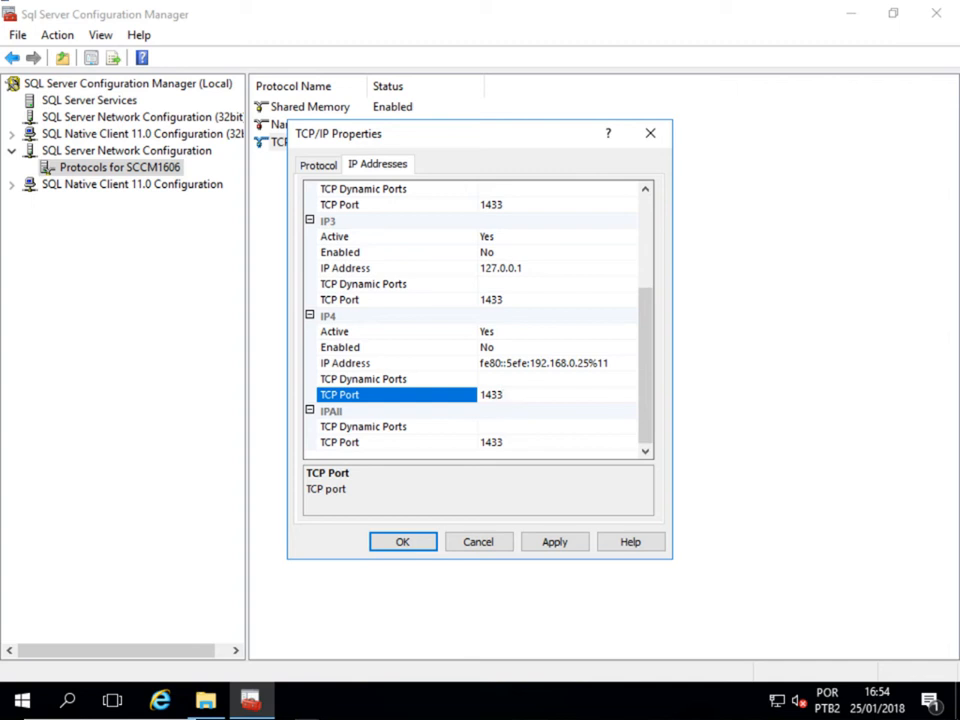
- Set IP1 to TCP Port 1433 with blank dynamic ports, apply, and acknowledge the restart warning
{"action": "scroll", "coordinate": [509, 395], "scroll_direction": "up", "scroll_amount": 1}
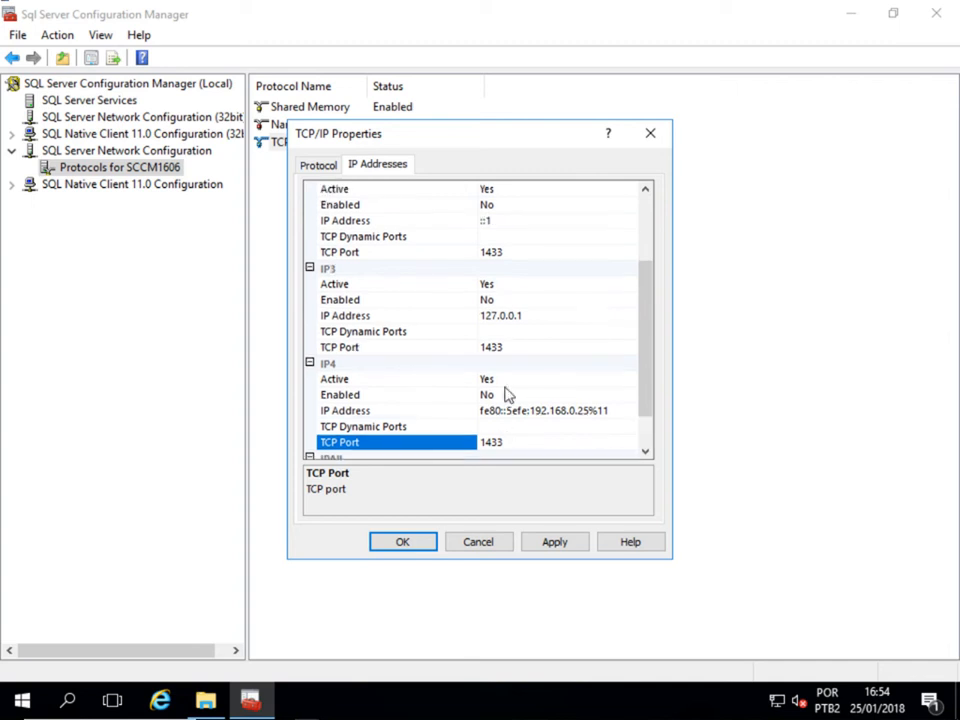
{"action": "scroll", "coordinate": [509, 395], "scroll_direction": "up", "scroll_amount": 3}
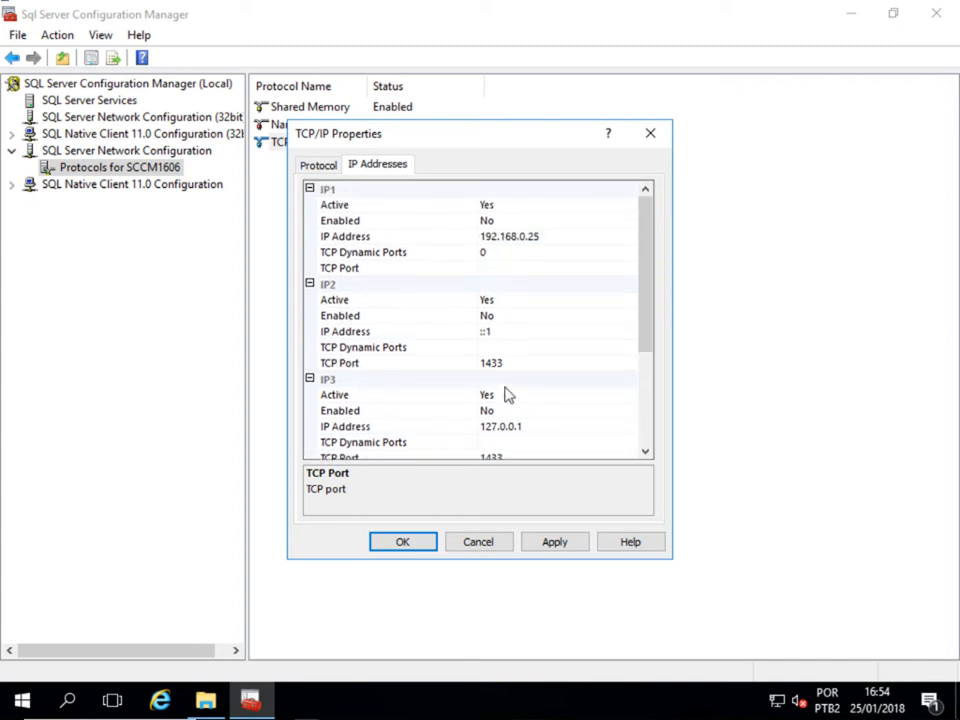
{"action": "left_click", "coordinate": [495, 253]}
{"action": "key", "text": "BackSpace"}
{"action": "left_click", "coordinate": [494, 269]}
{"action": "type", "text": "1433"}
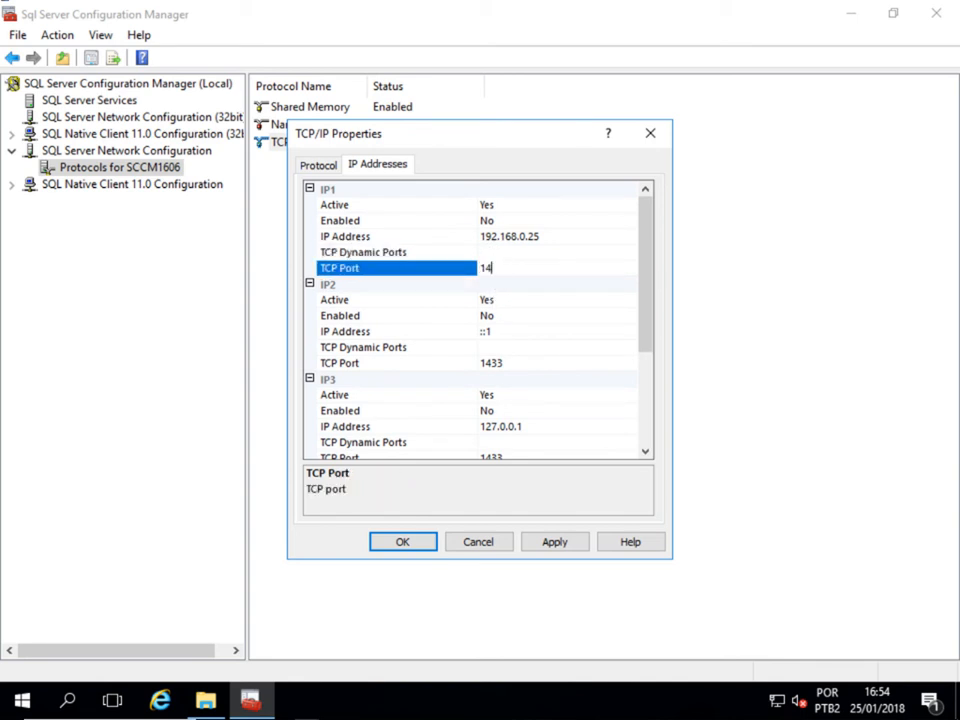
{"action": "left_click", "coordinate": [494, 255]}
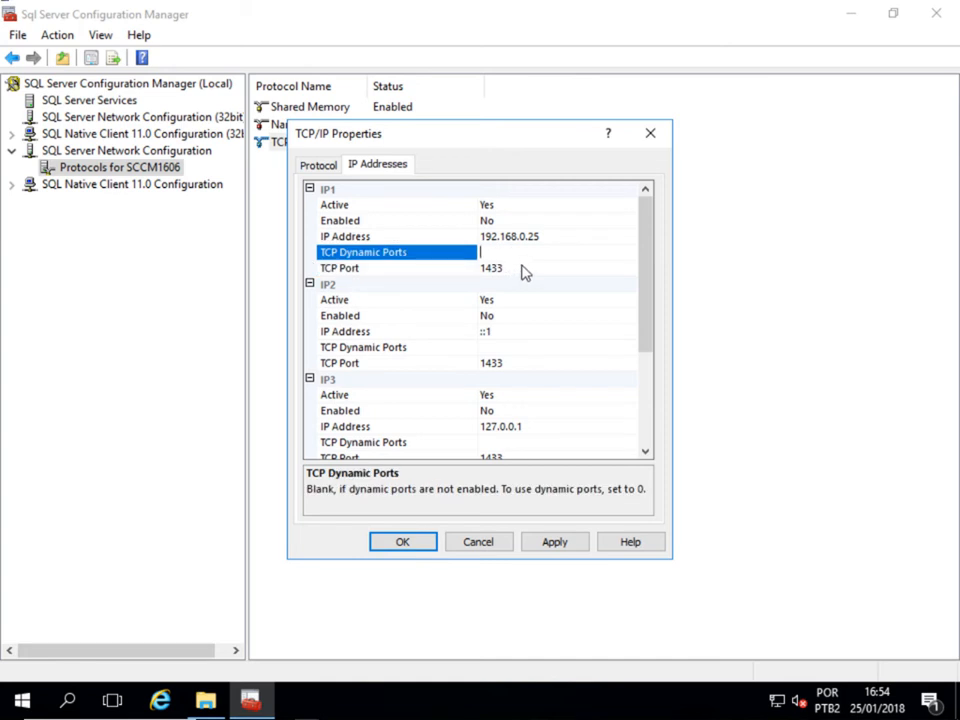
{"action": "left_click", "coordinate": [521, 267]}
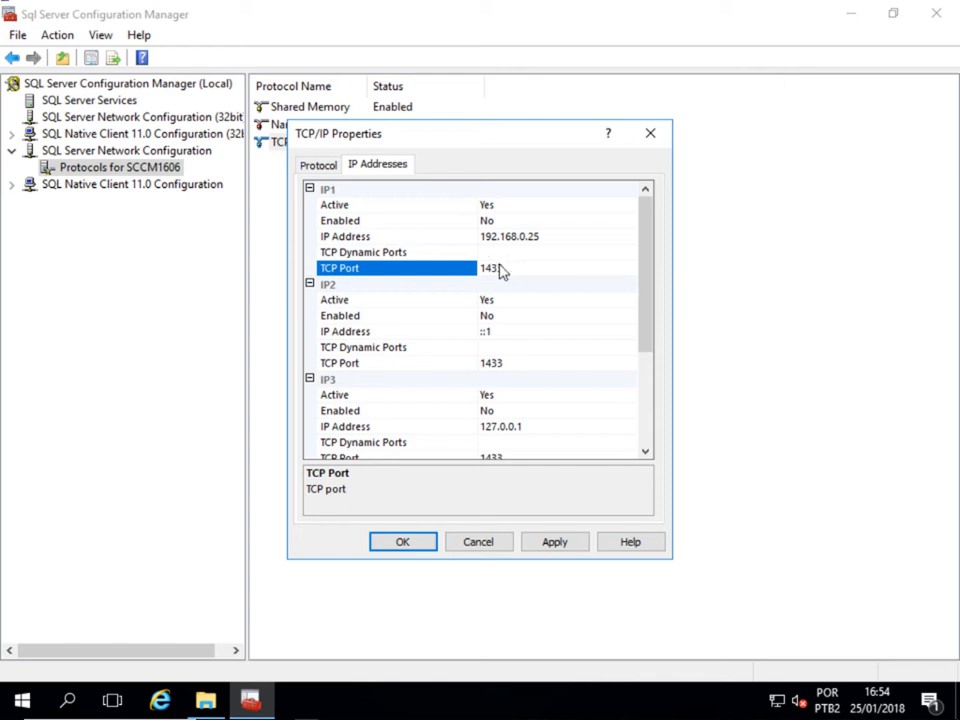
{"action": "scroll", "coordinate": [503, 268], "scroll_direction": "down", "scroll_amount": 3}
{"action": "scroll", "coordinate": [503, 270], "scroll_direction": "down", "scroll_amount": 1}
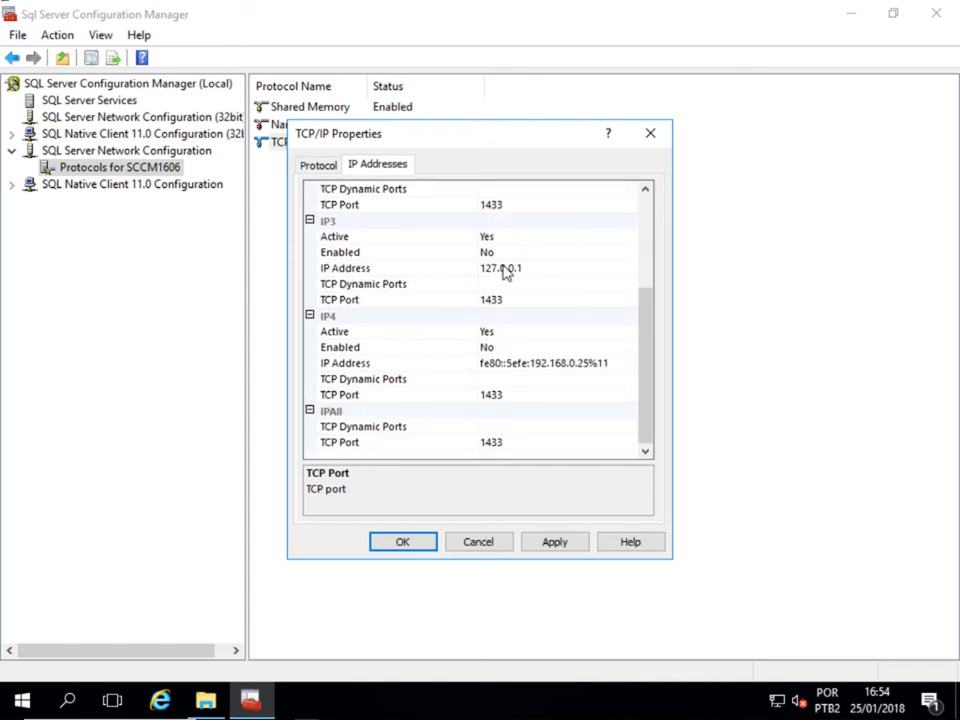
{"action": "left_click", "coordinate": [555, 537]}
{"action": "left_click", "coordinate": [645, 428]}
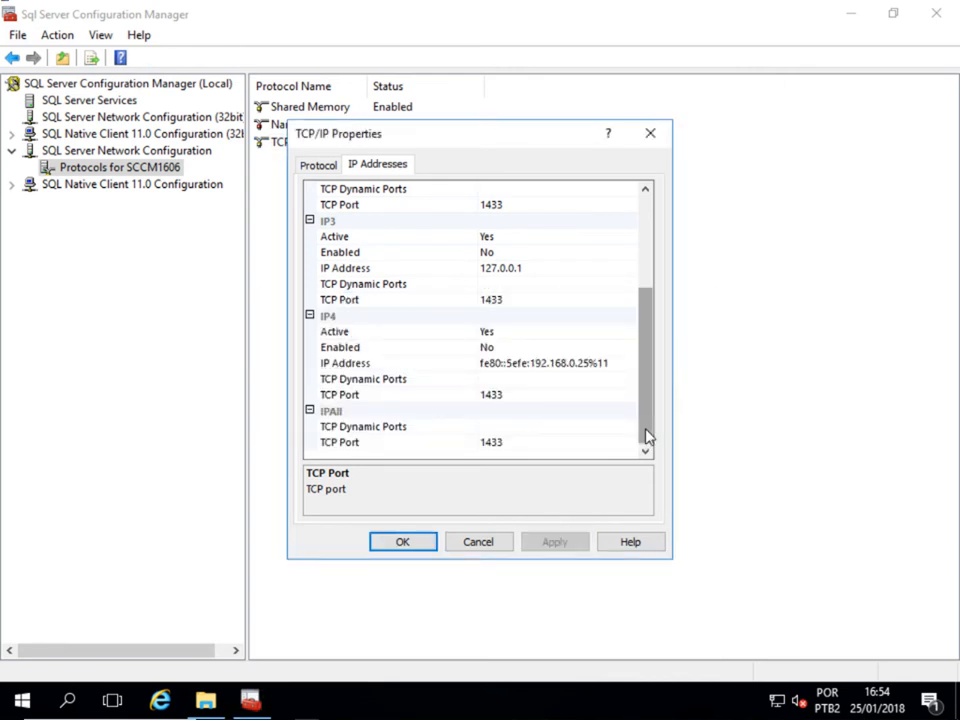
- Close TCP/IP Properties and list the SQL Server services with the Name column widened
{"action": "left_click", "coordinate": [412, 542]}
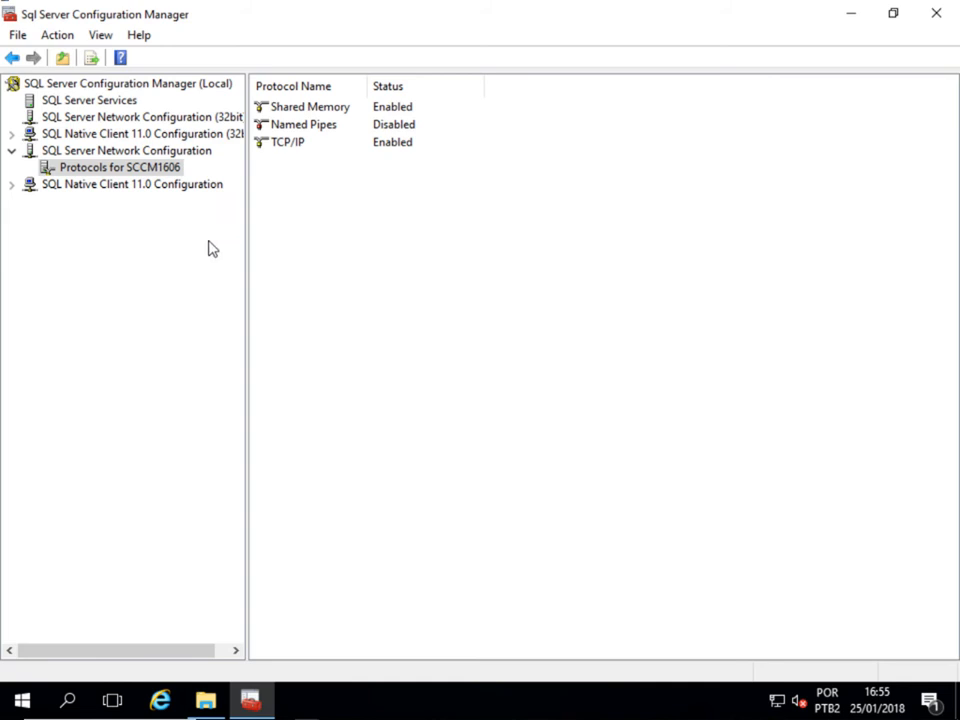
{"action": "left_click", "coordinate": [95, 100]}
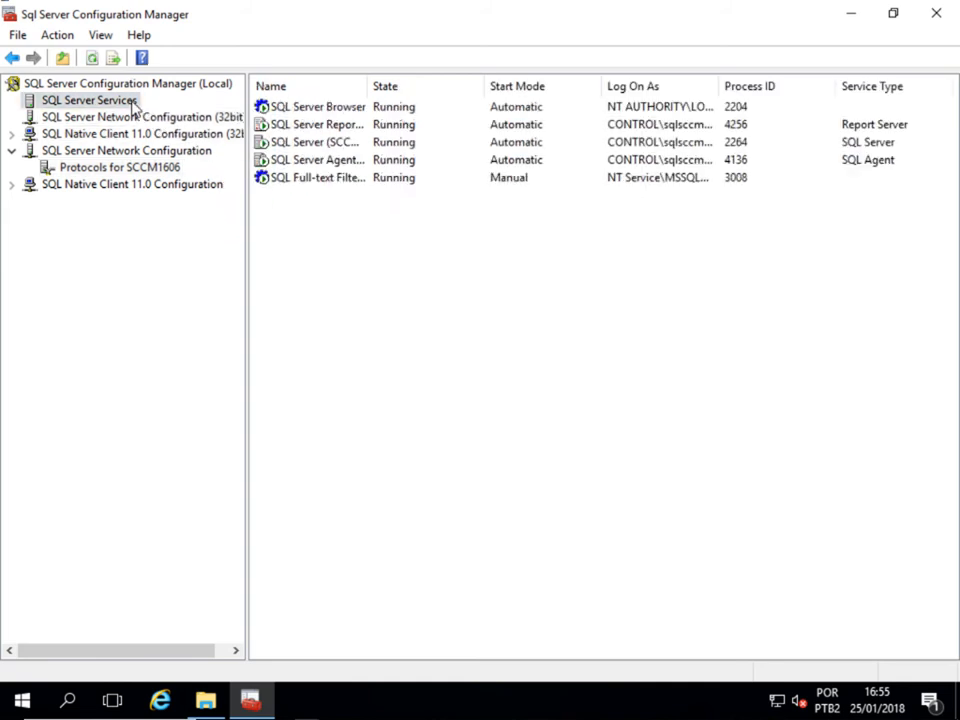
{"action": "left_click_drag", "start_coordinate": [390, 88], "coordinate": [521, 98]}
{"action": "left_click_drag", "start_coordinate": [366, 86], "coordinate": [490, 92]}
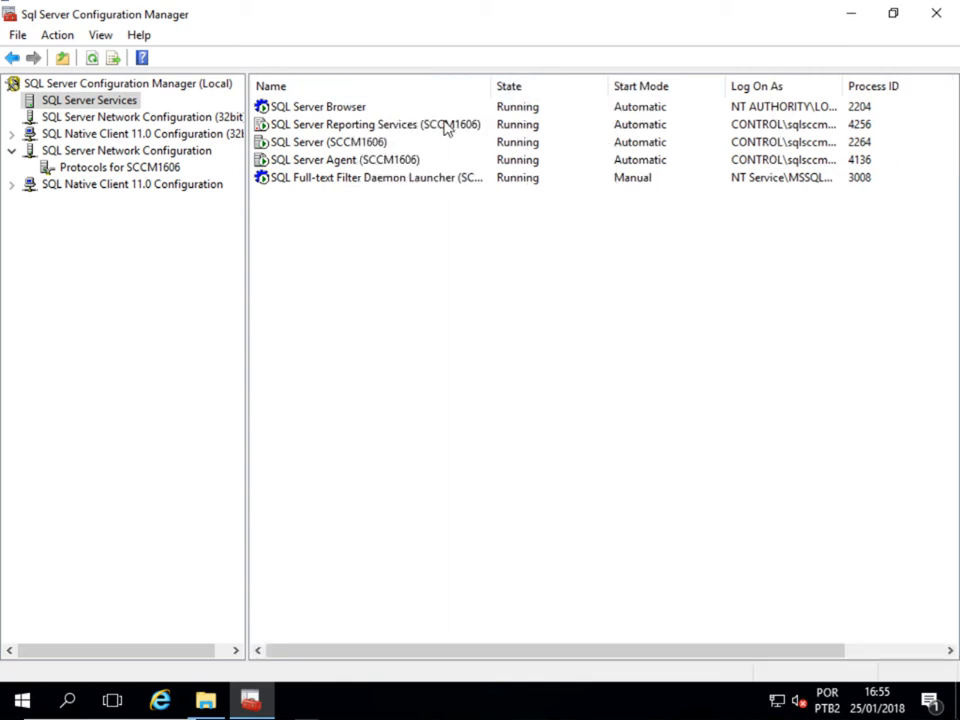
- Restart the SCCM1606 Reporting Services and SQL Server (SCCM1606) services
{"action": "left_click", "coordinate": [447, 126]}
{"action": "right_click", "coordinate": [447, 126]}
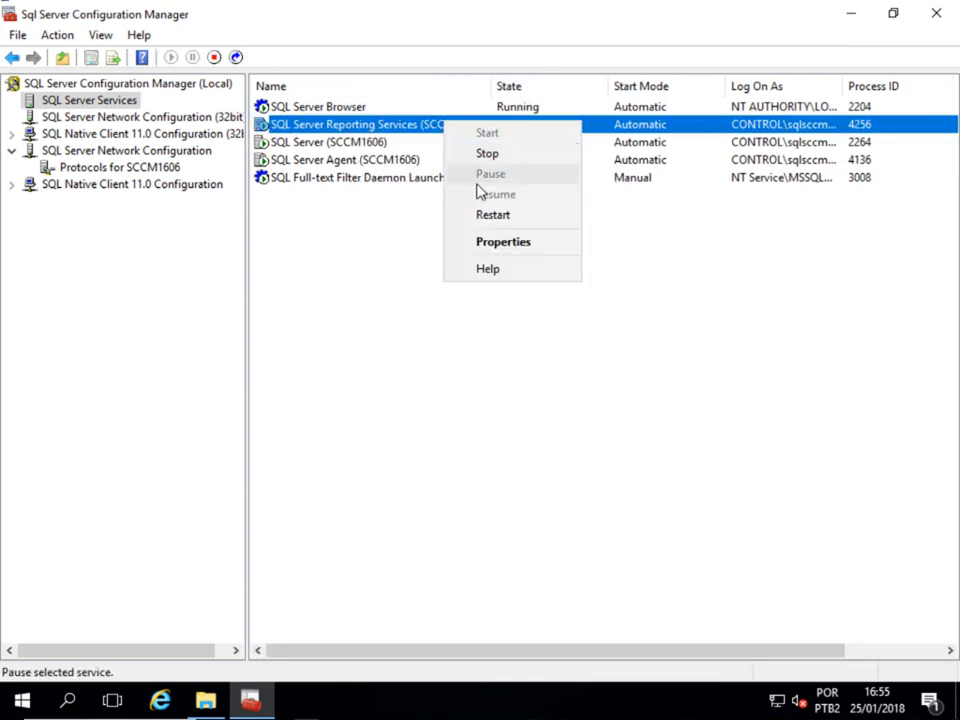
{"action": "left_click", "coordinate": [483, 216]}
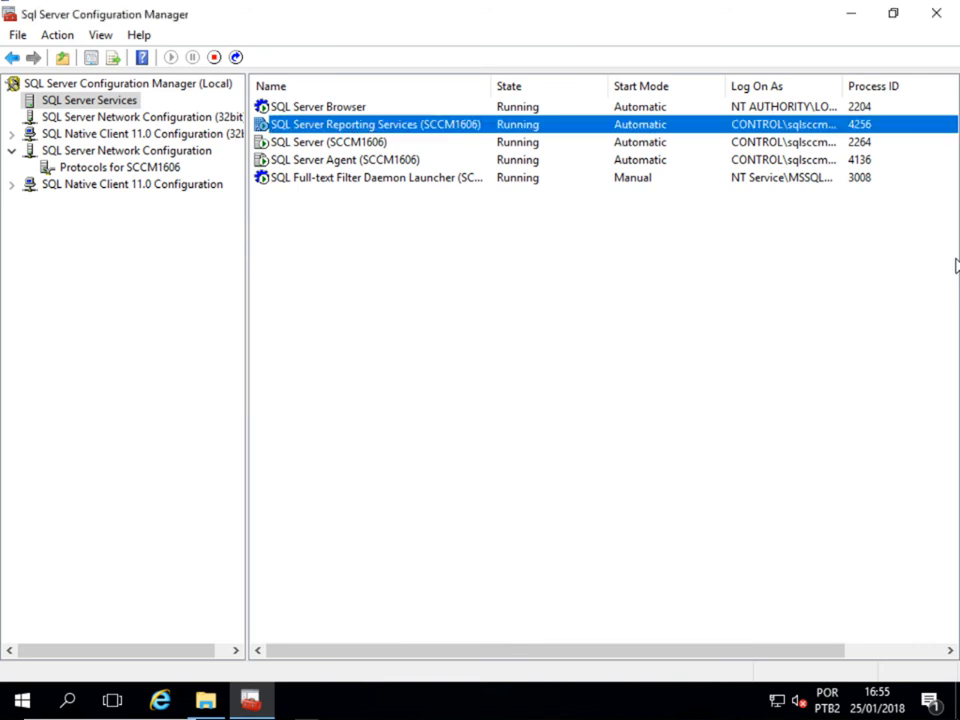
{"action": "left_click", "coordinate": [385, 143]}
{"action": "right_click", "coordinate": [385, 143]}
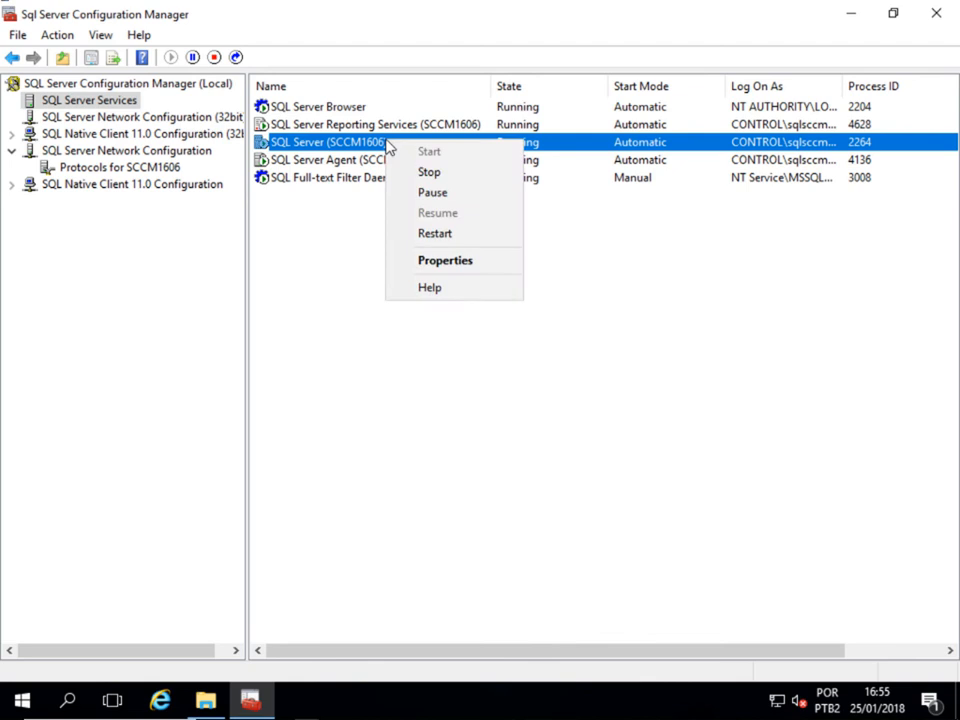
{"action": "left_click", "coordinate": [437, 235]}
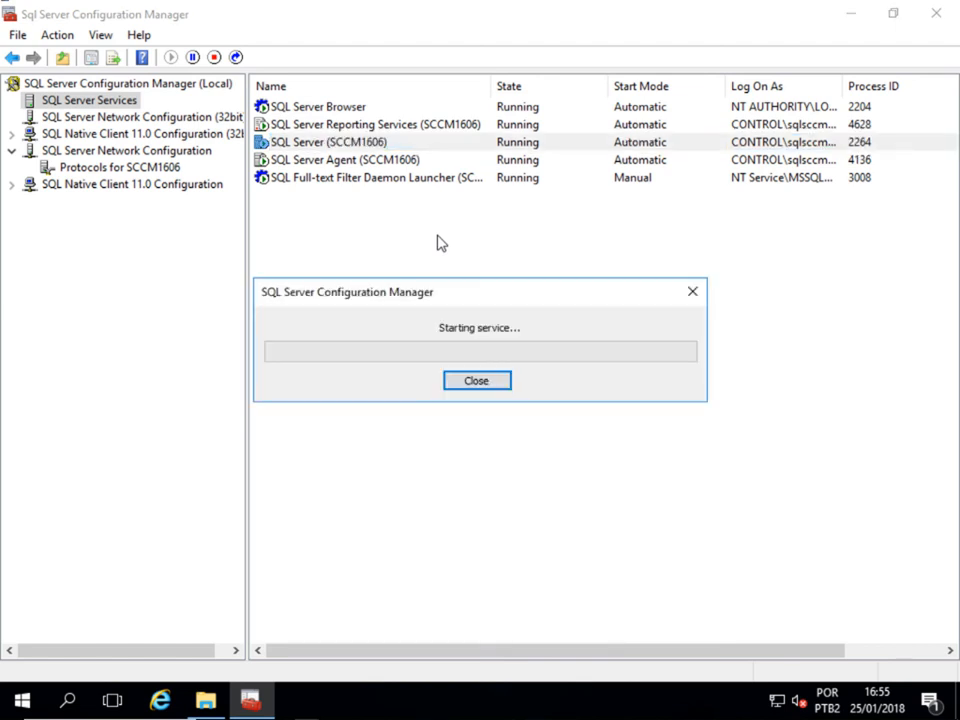
- Restart SQL Server Agent (SCCM1606) and close Configuration Manager
{"action": "left_click", "coordinate": [409, 166]}
{"action": "right_click", "coordinate": [409, 166]}
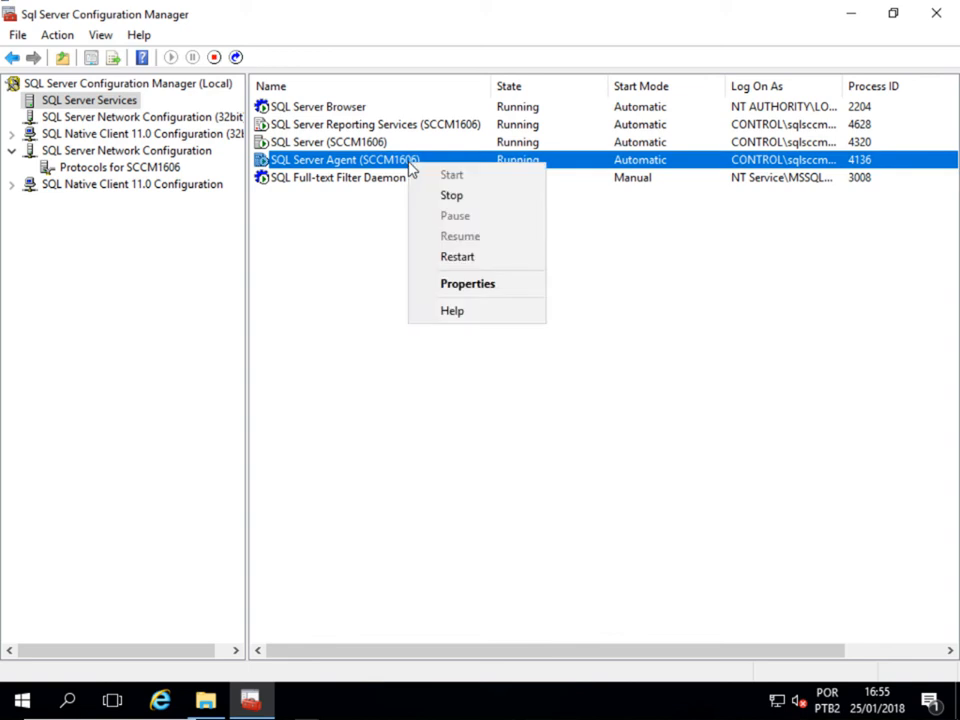
{"action": "left_click", "coordinate": [463, 259]}
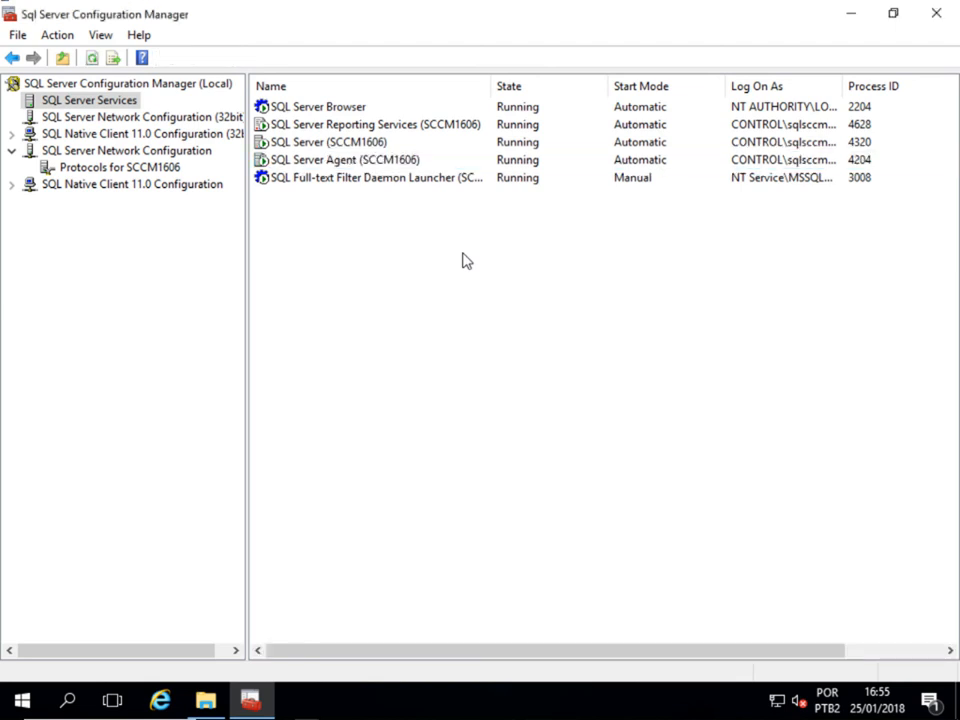
{"action": "left_click", "coordinate": [942, 14]}
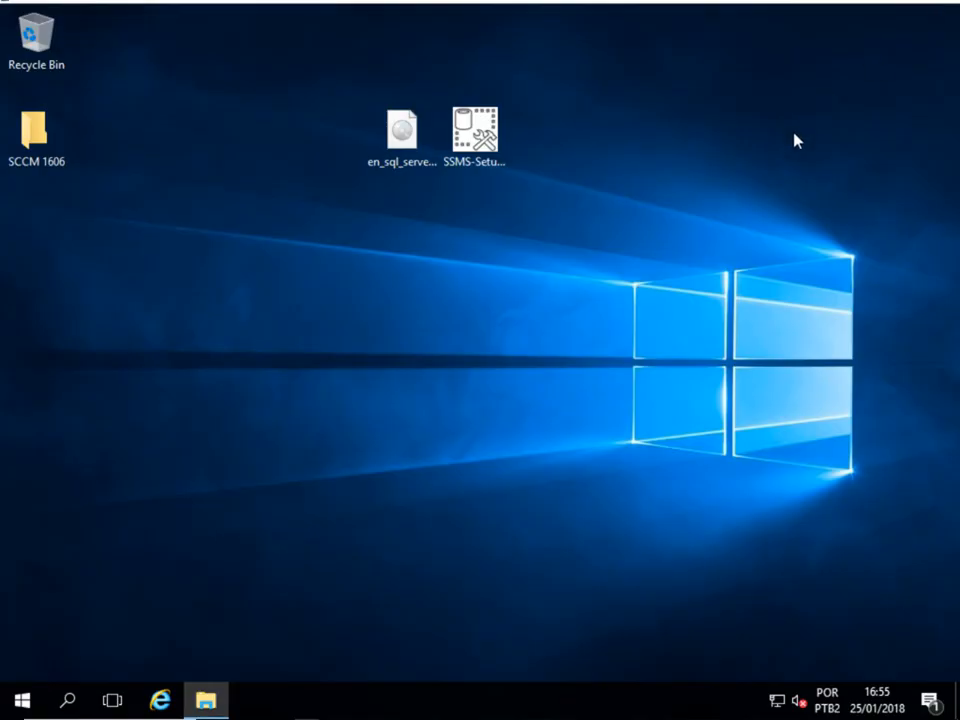